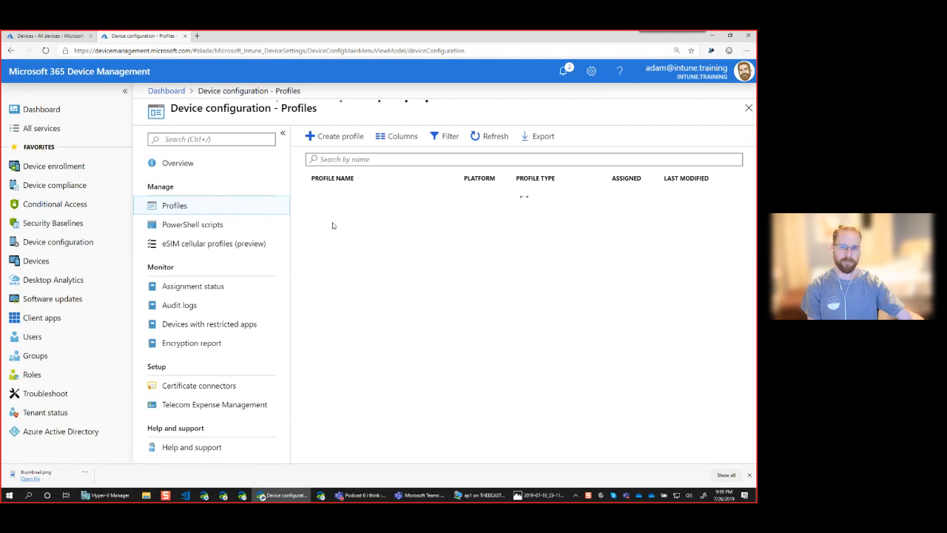
Start a new configuration profile named Win10_OneDrive_KFM targeting Windows 10 and later
left_click(345, 139)
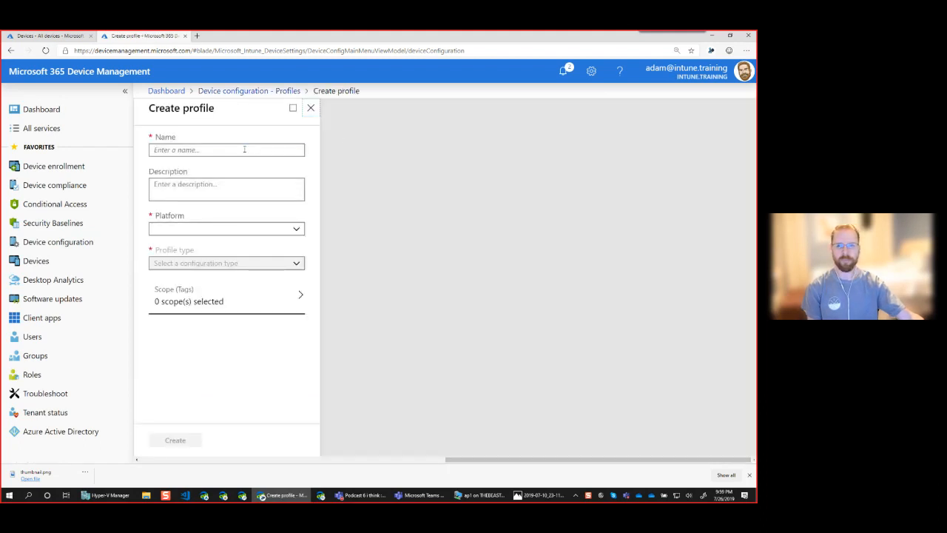
type("WIn10_")
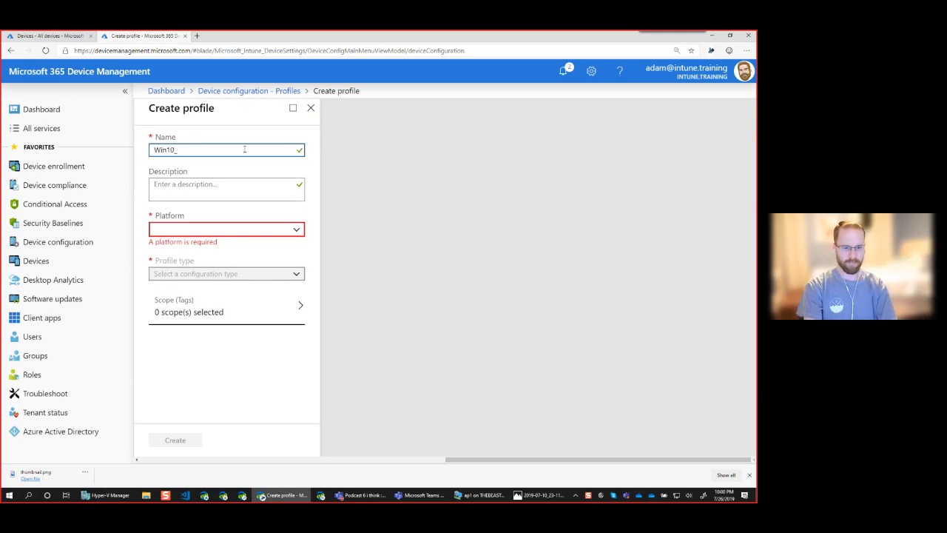
type("OneDrive_K")
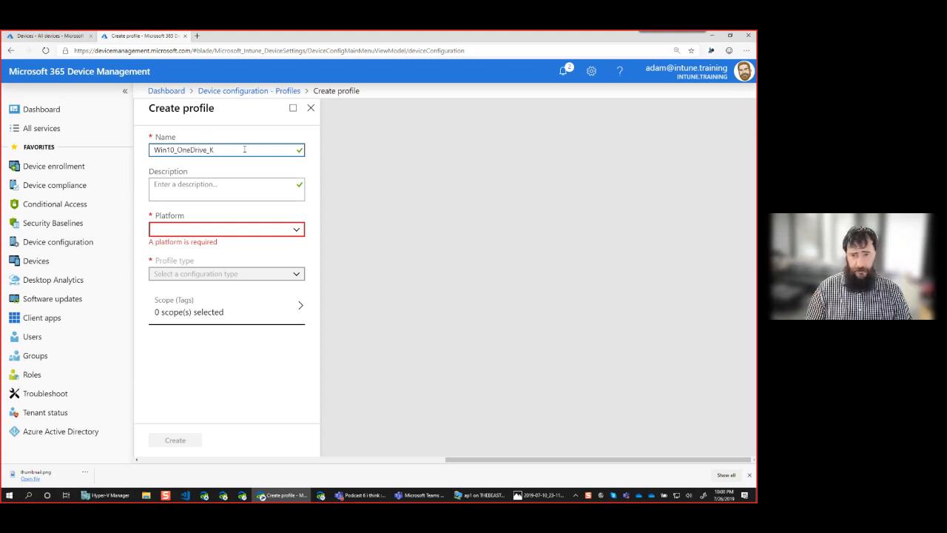
type("FM")
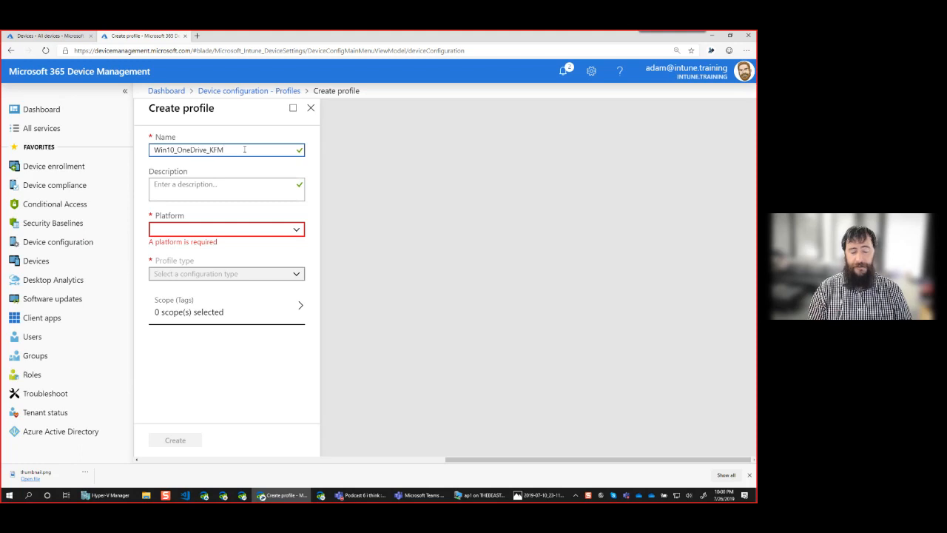
left_click(244, 230)
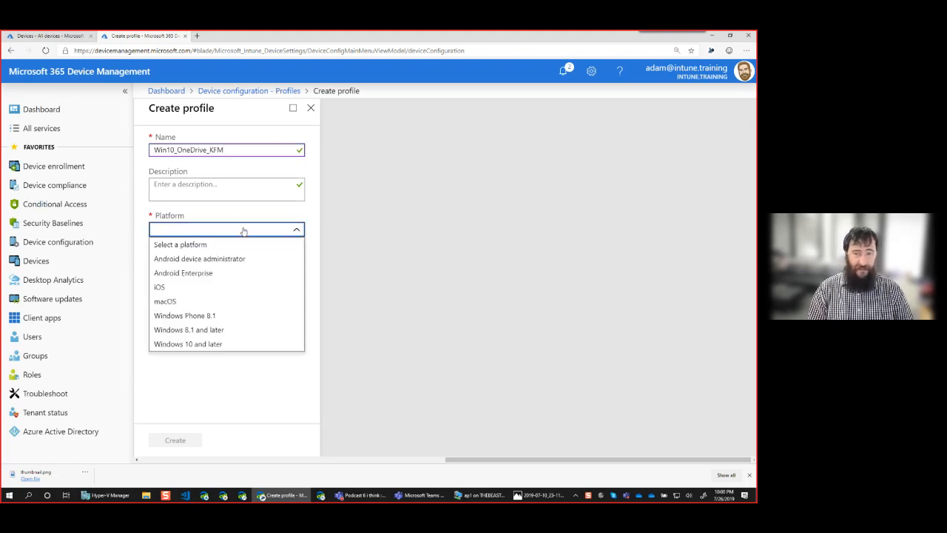
left_click(218, 344)
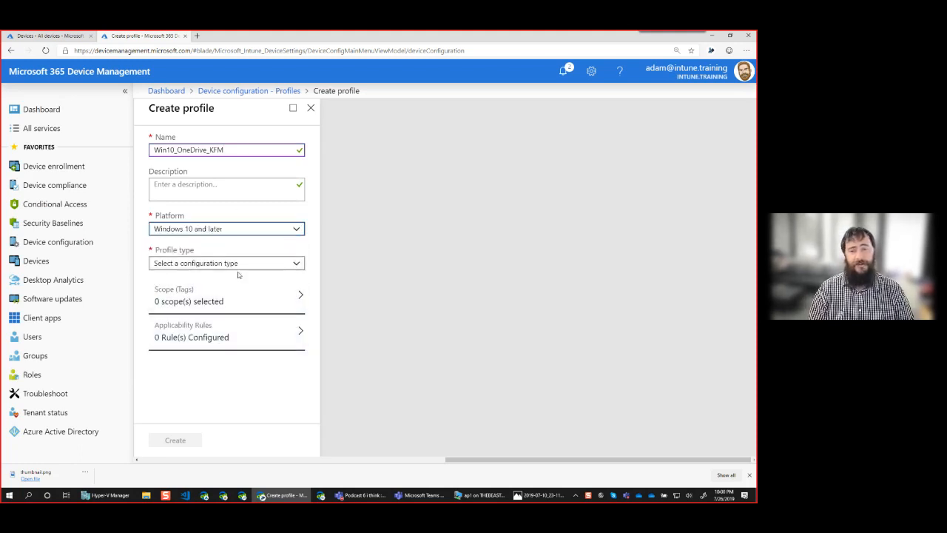
Make it an Administrative Templates profile and create it
left_click(256, 264)
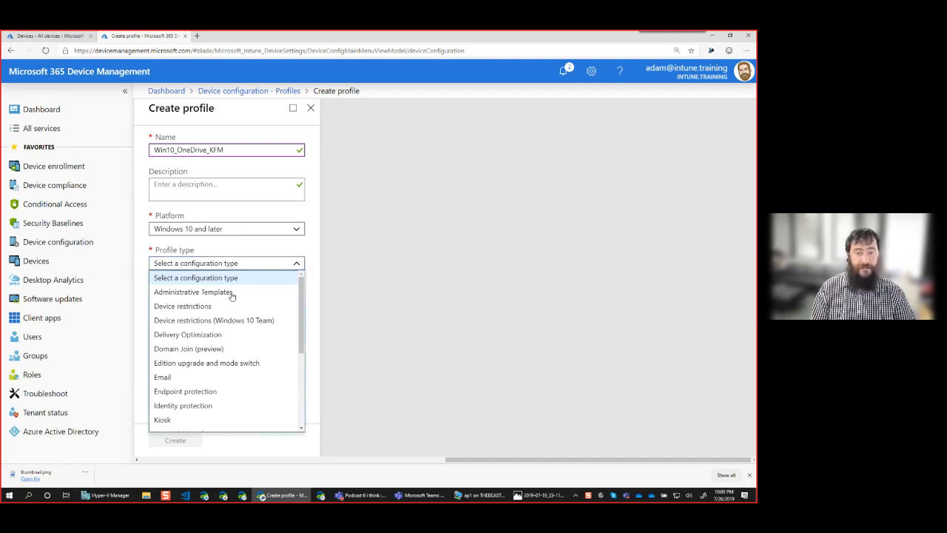
left_click(231, 294)
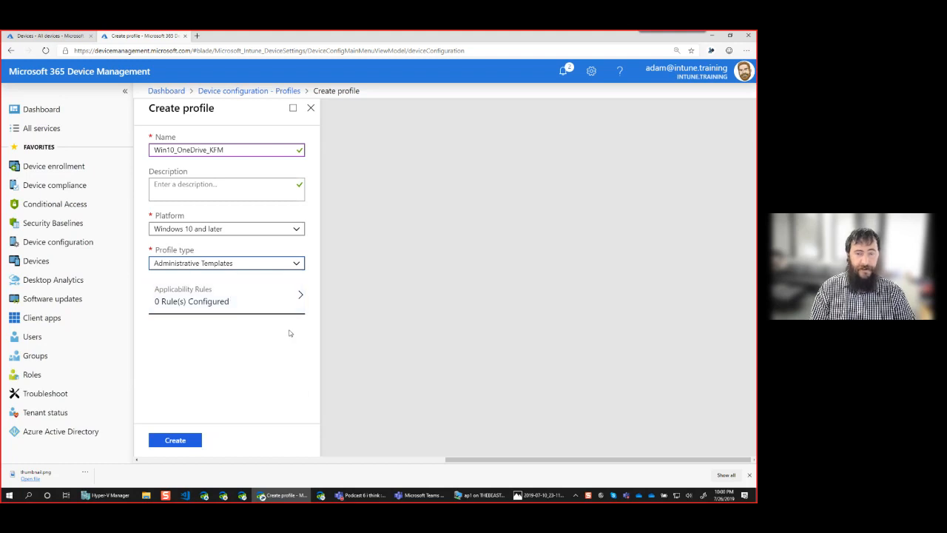
left_click(277, 298)
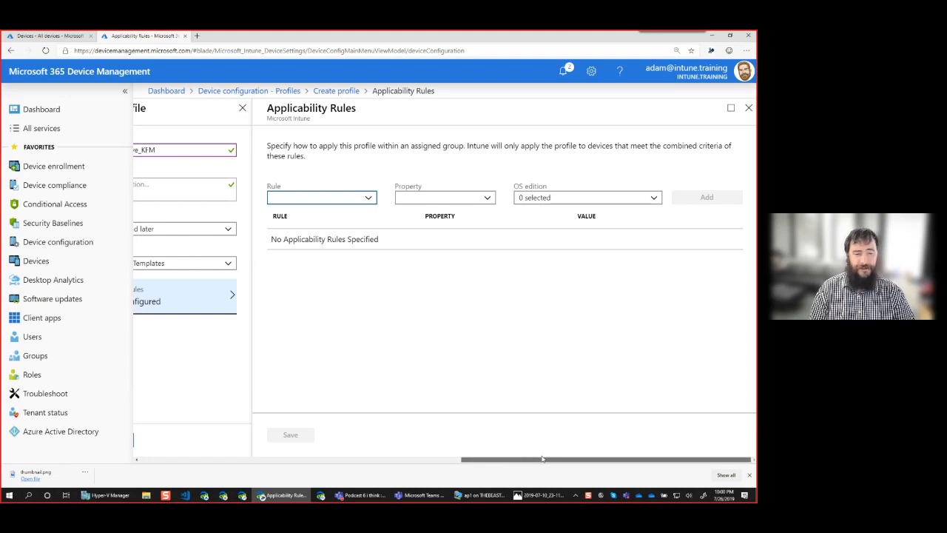
left_click_drag(534, 459, 421, 454)
left_click(326, 441)
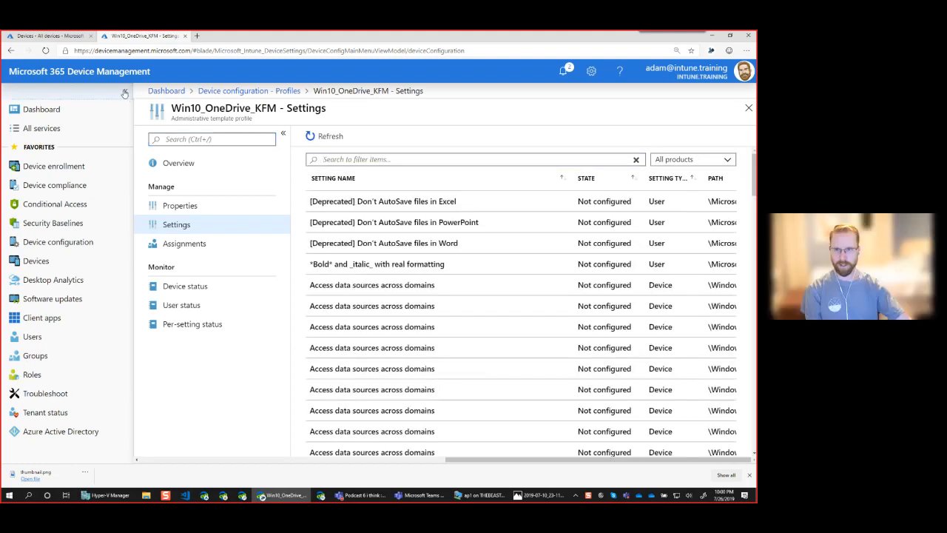
left_click(124, 92)
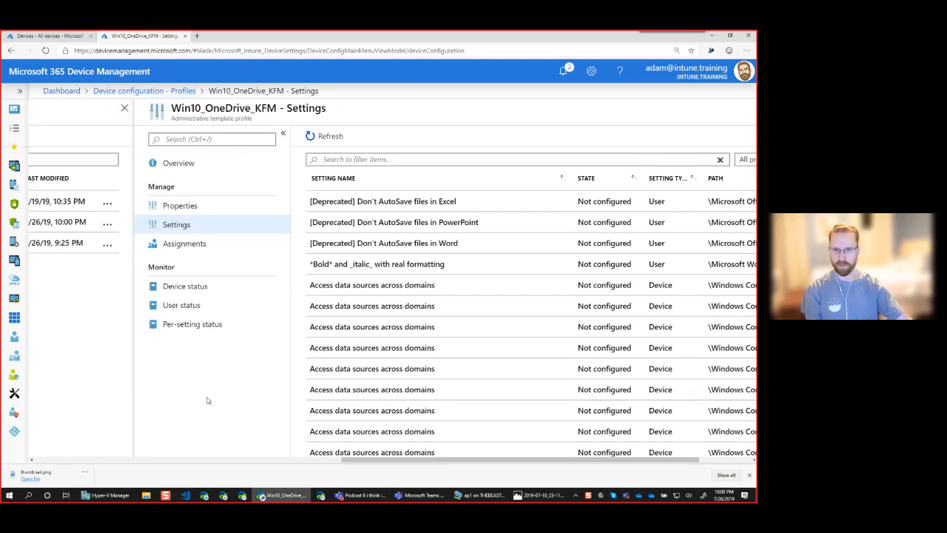
Collapse the profile menu, dismiss the download bar and narrow the name columns to reveal full paths
left_click(282, 133)
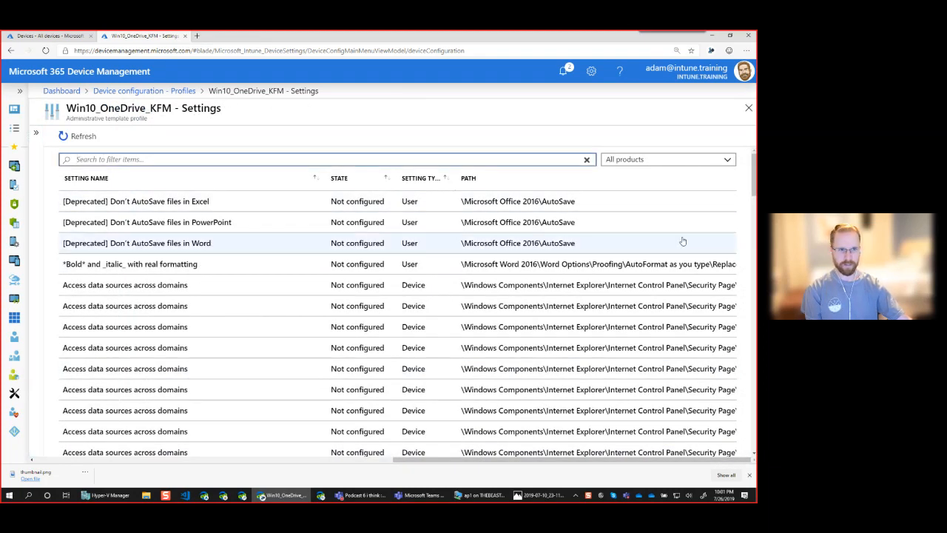
left_click_drag(754, 171, 754, 427)
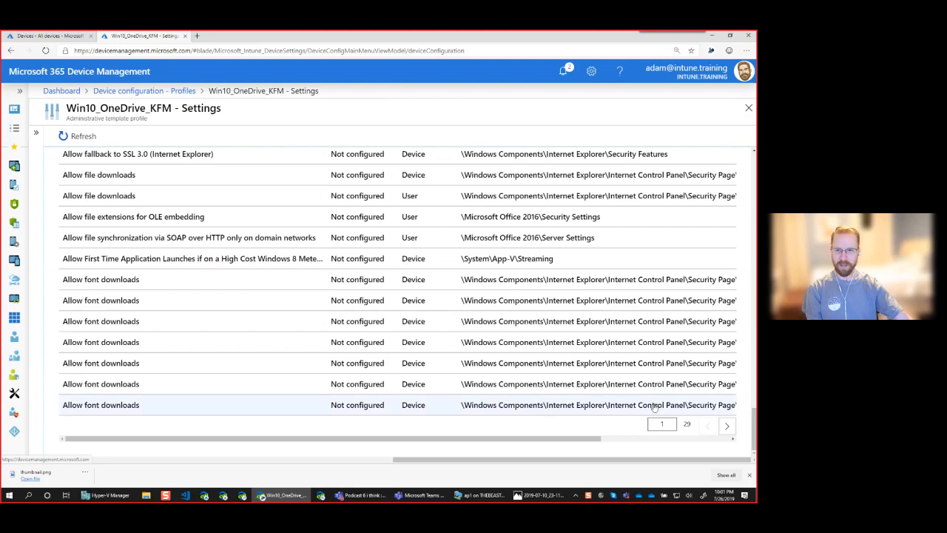
left_click_drag(753, 437, 729, 174)
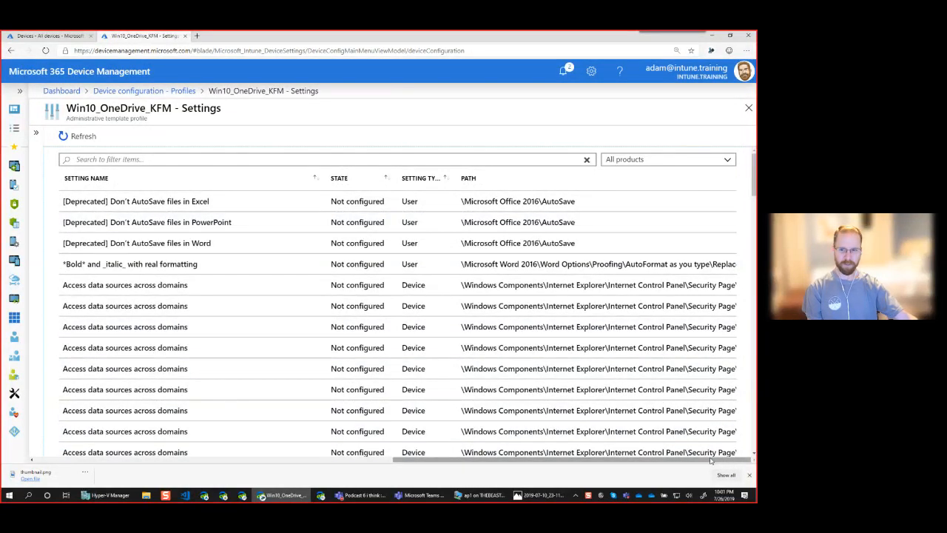
left_click(750, 475)
left_click(241, 157)
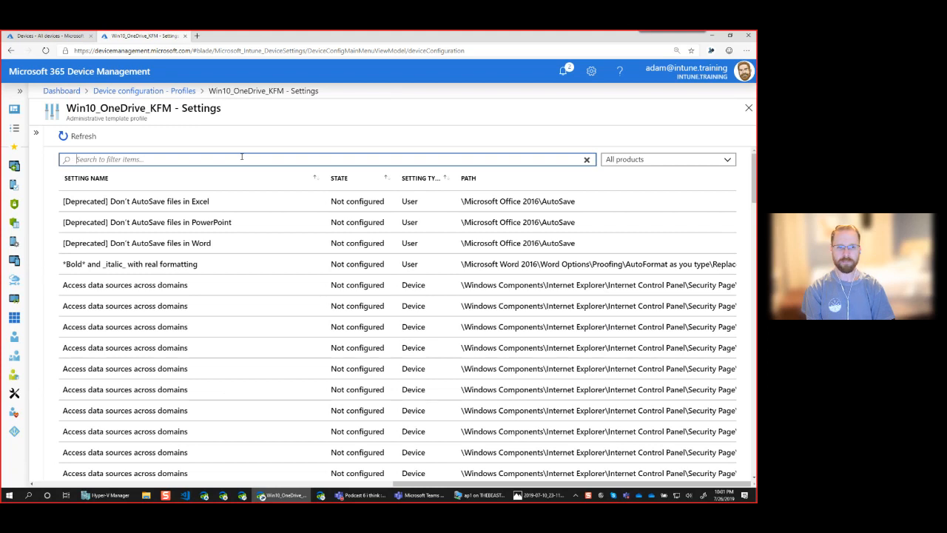
left_click_drag(324, 178, 286, 182)
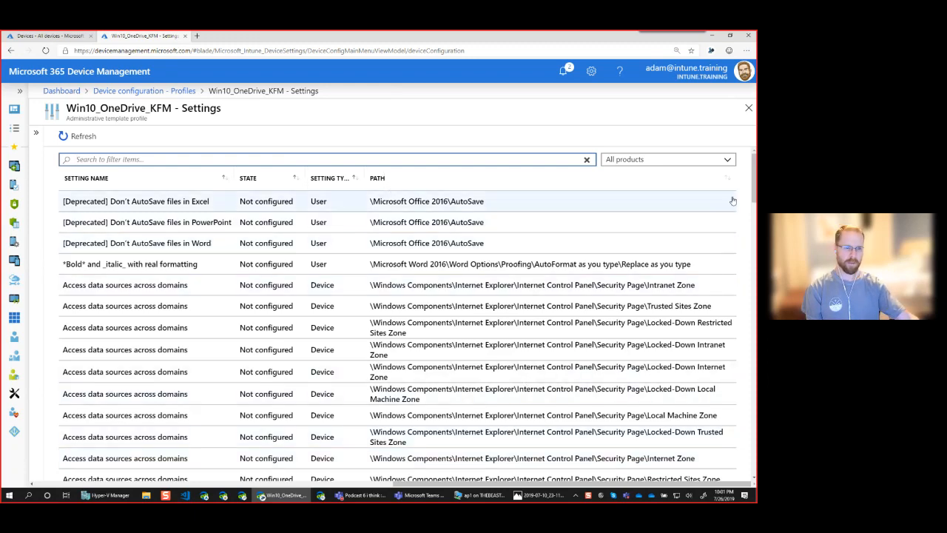
left_click_drag(754, 189, 755, 303)
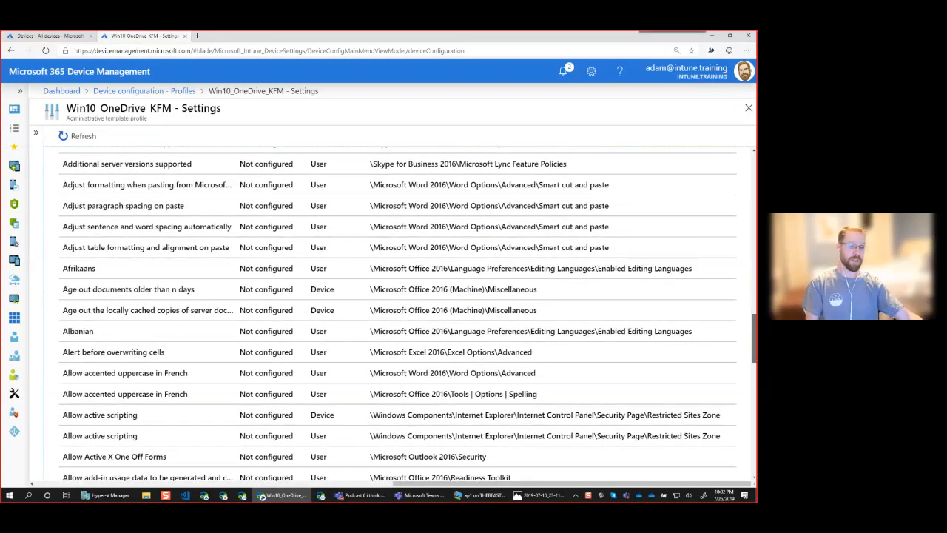
left_click_drag(755, 303, 754, 437)
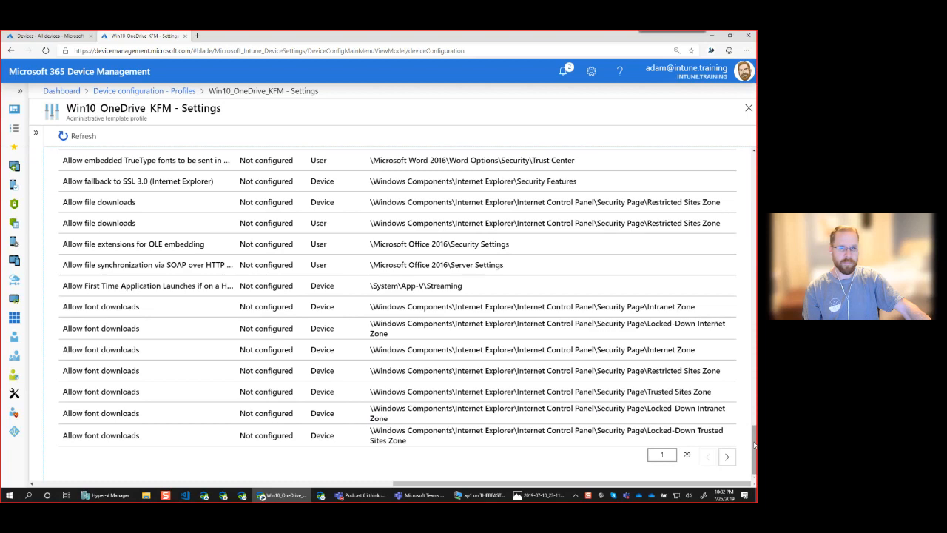
left_click_drag(754, 445, 748, 172)
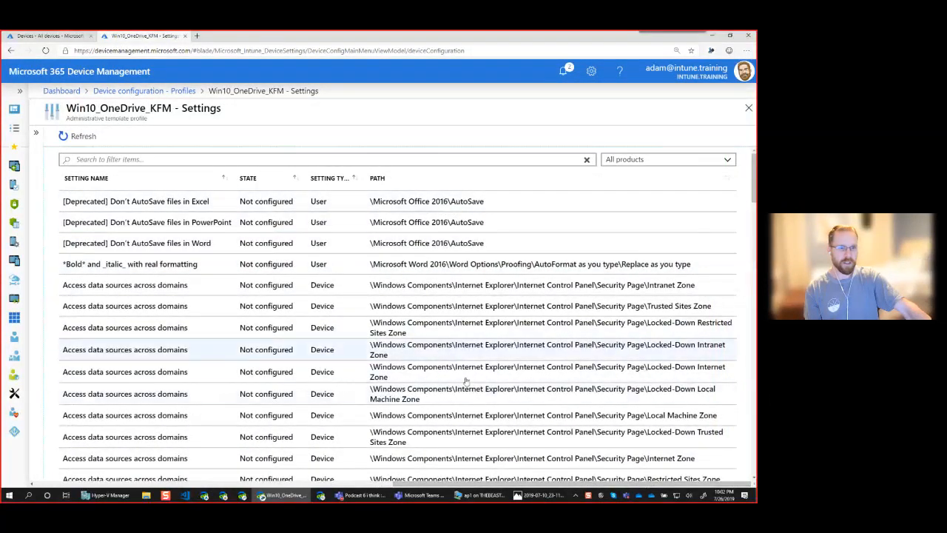
left_click(239, 161)
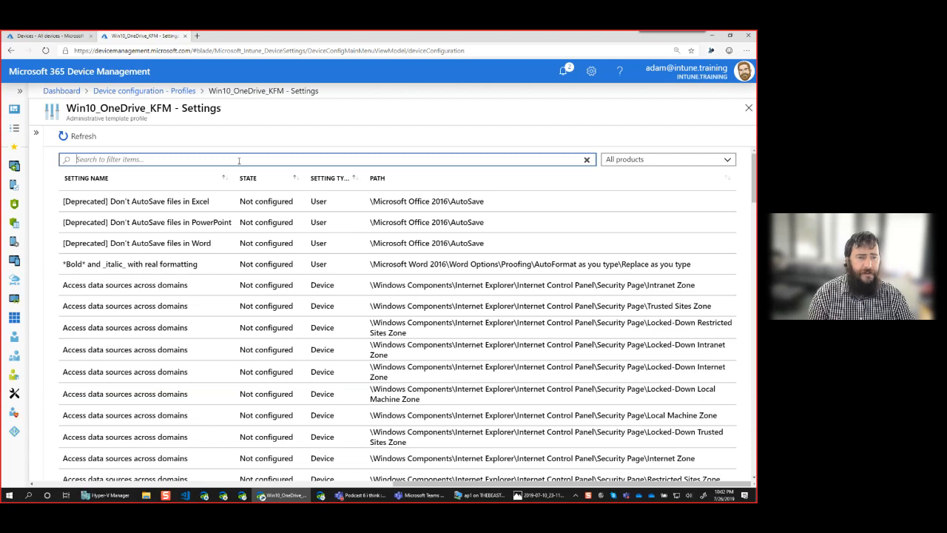
Keep All products, search 'onedrive', and widen the Setting Name column
left_click(623, 160)
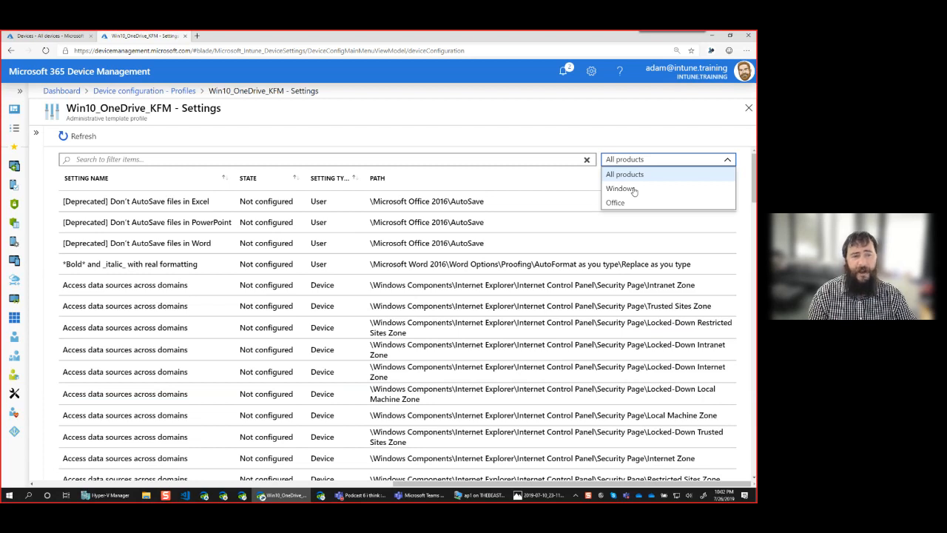
left_click(636, 163)
left_click(438, 160)
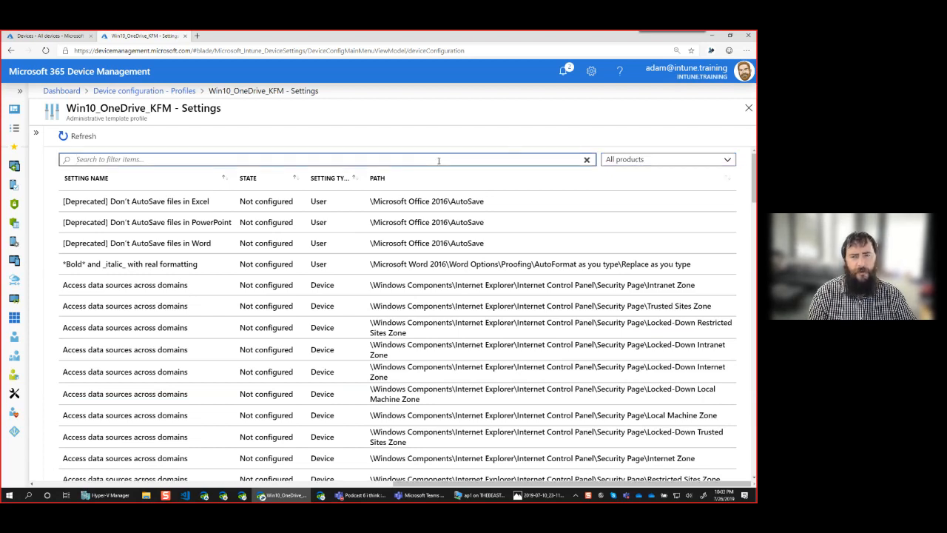
type("Known")
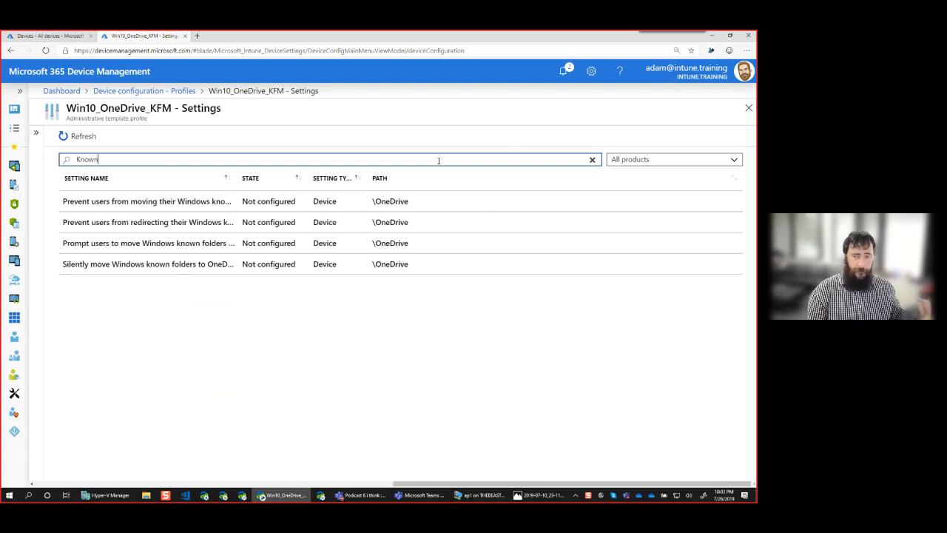
key("ctrl+a")
key("BackSpace")
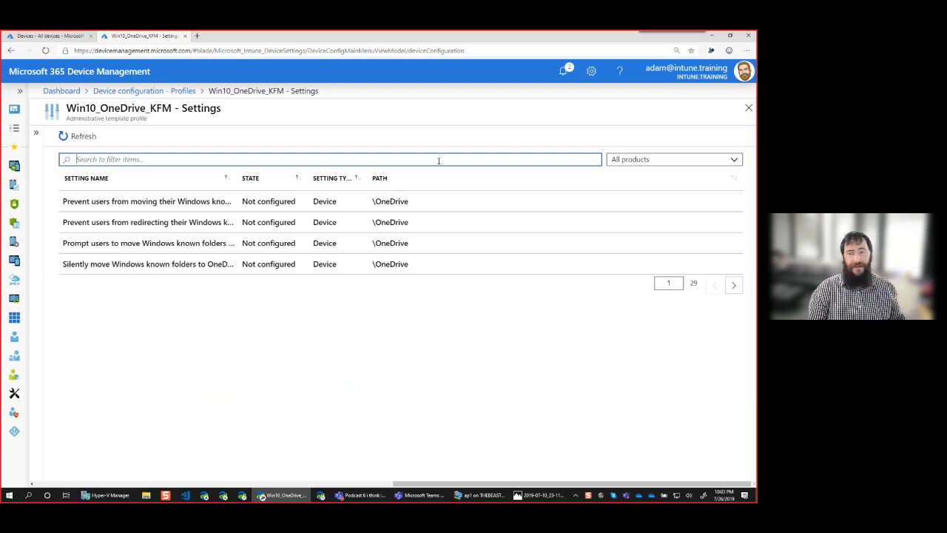
type("onedrive")
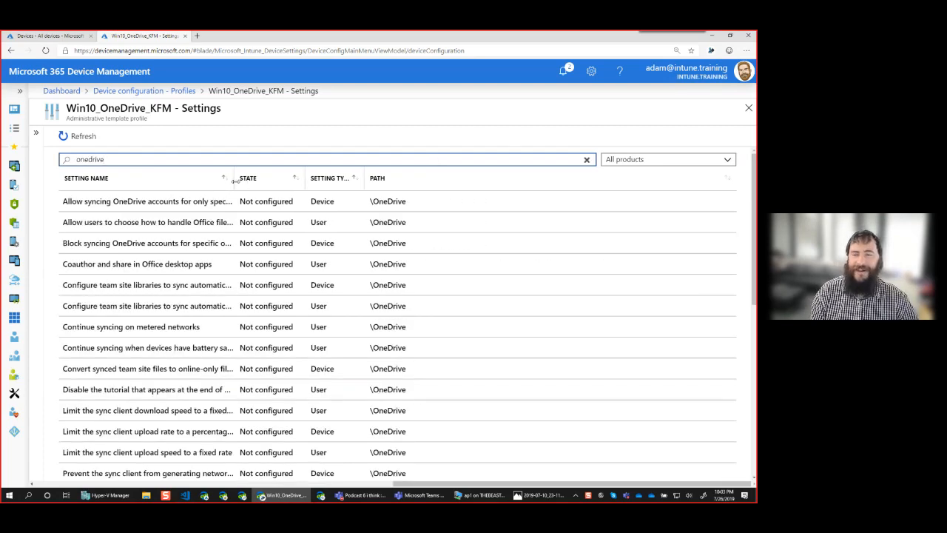
left_click_drag(231, 178, 362, 184)
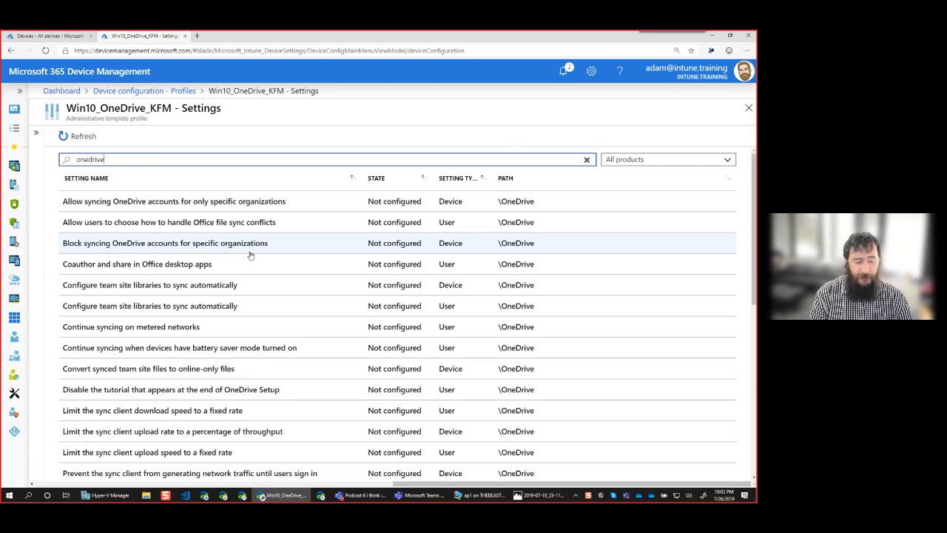
Set 'Allow syncing OneDrive accounts for only specific organizations' to Enabled and select its Tenant ID box
left_click(239, 208)
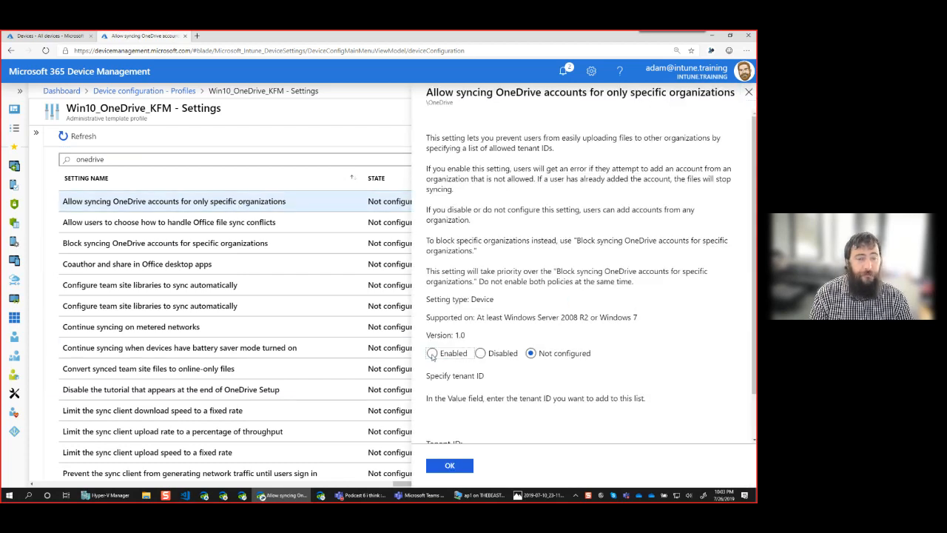
left_click(432, 353)
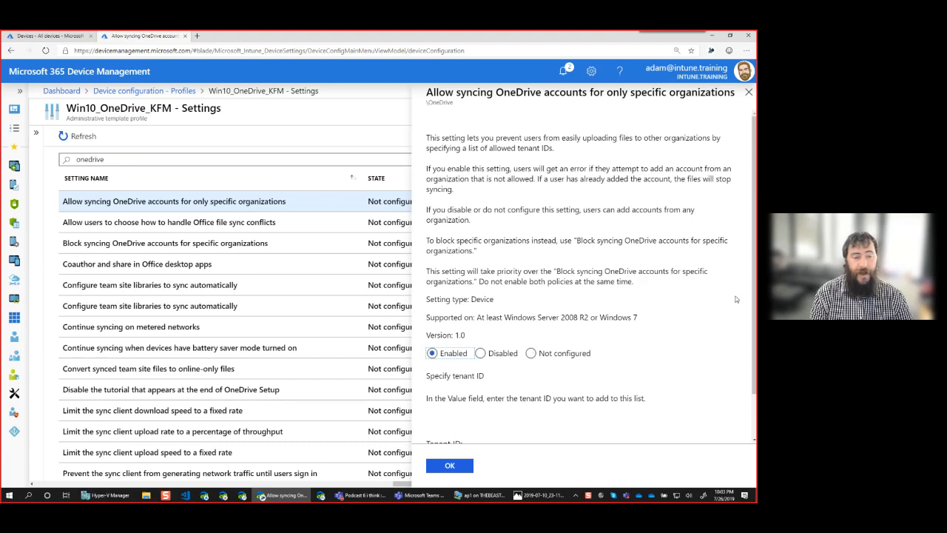
scroll(754, 316, "down", 1)
left_click(527, 410)
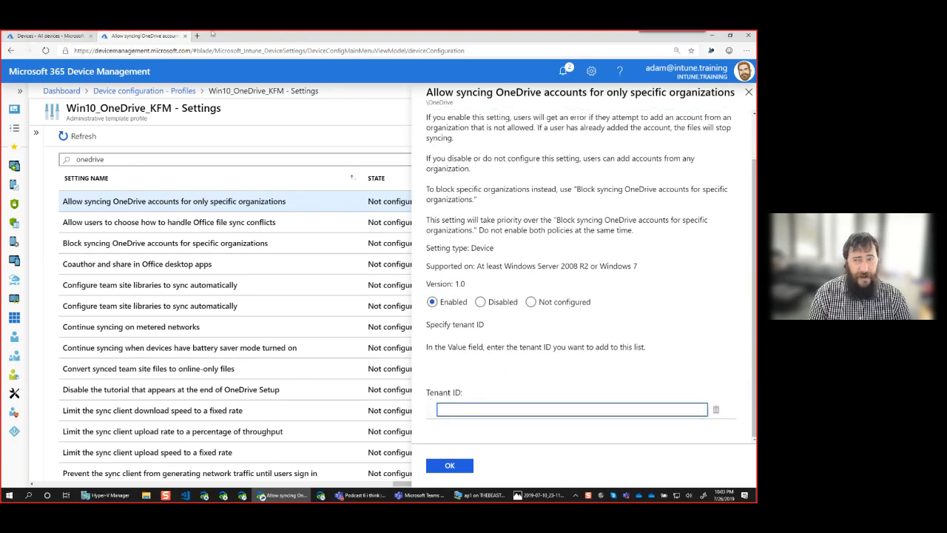
left_click(85, 39)
Find the Directory ID under Azure Active Directory properties in the Azure portal
left_click(145, 51)
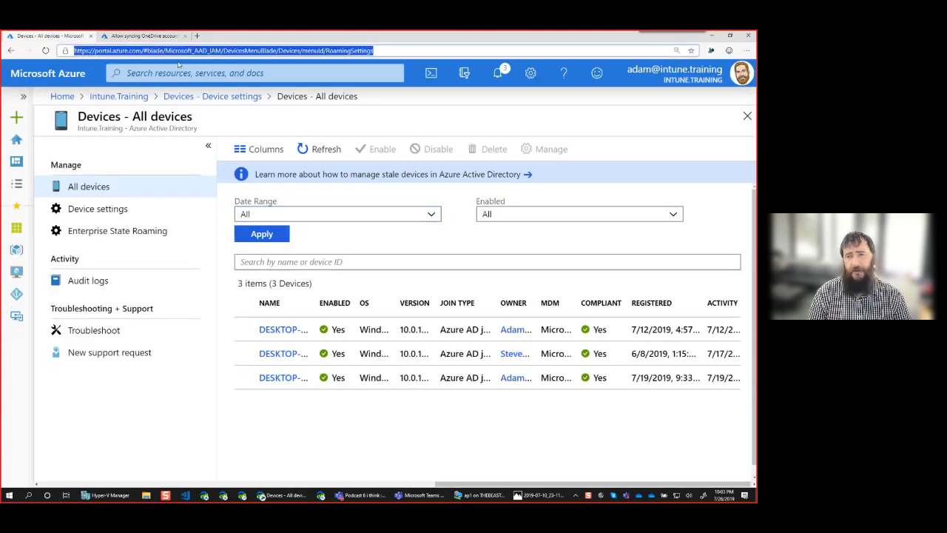
type("portal")
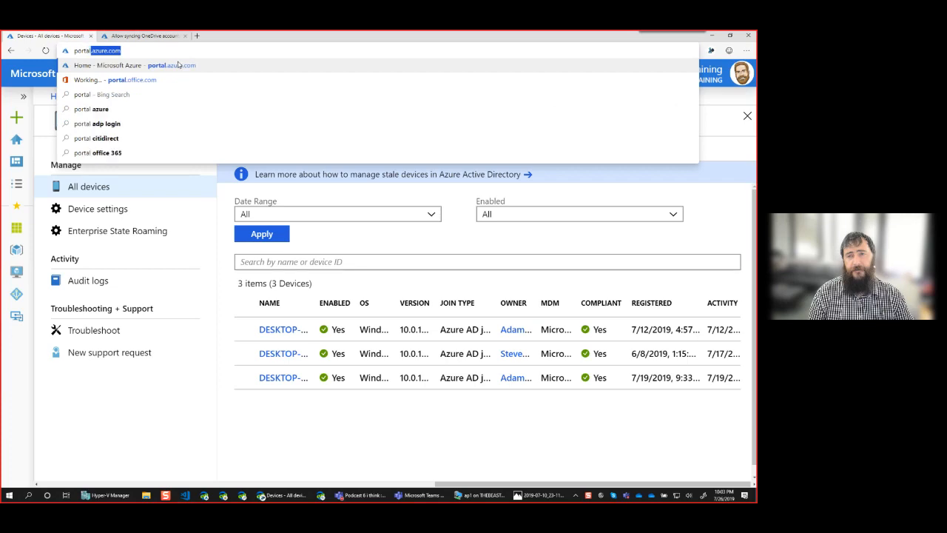
key("Return")
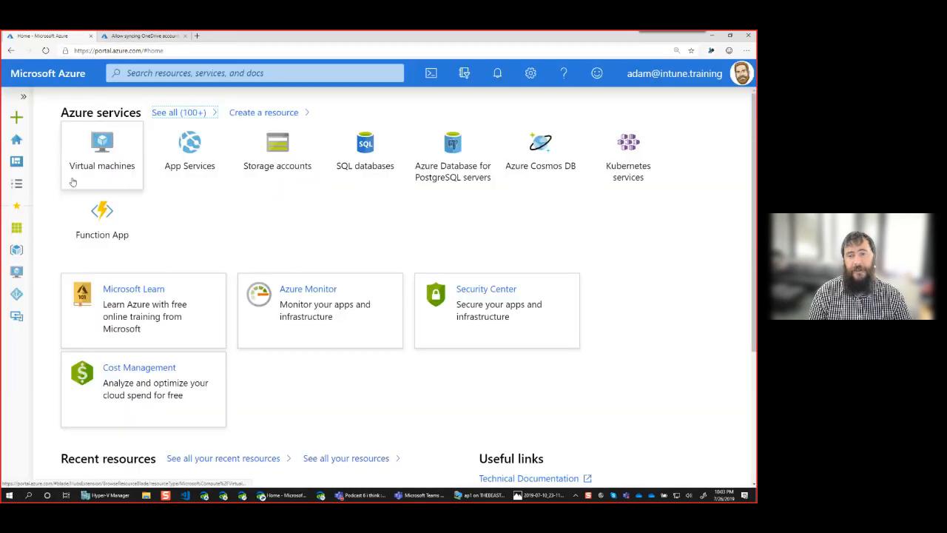
left_click(23, 96)
left_click(62, 295)
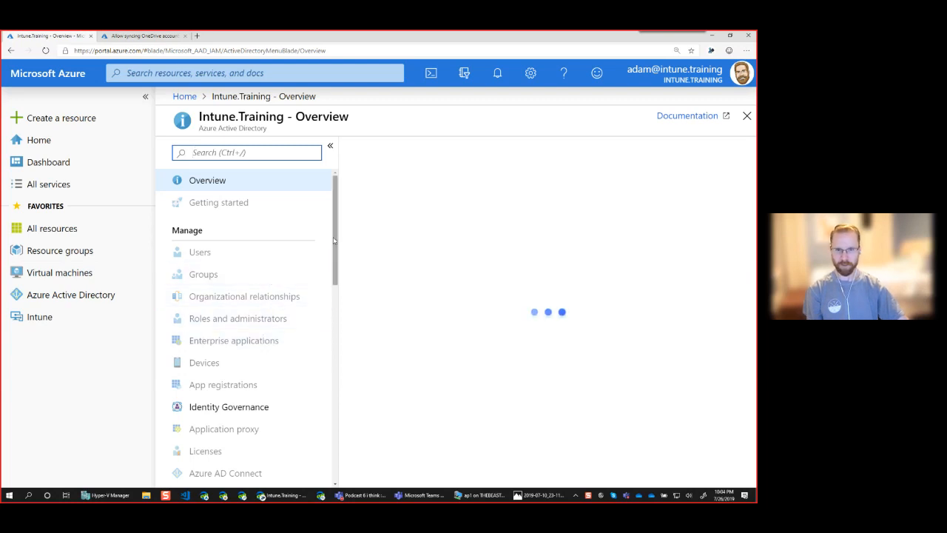
left_click_drag(335, 244, 354, 331)
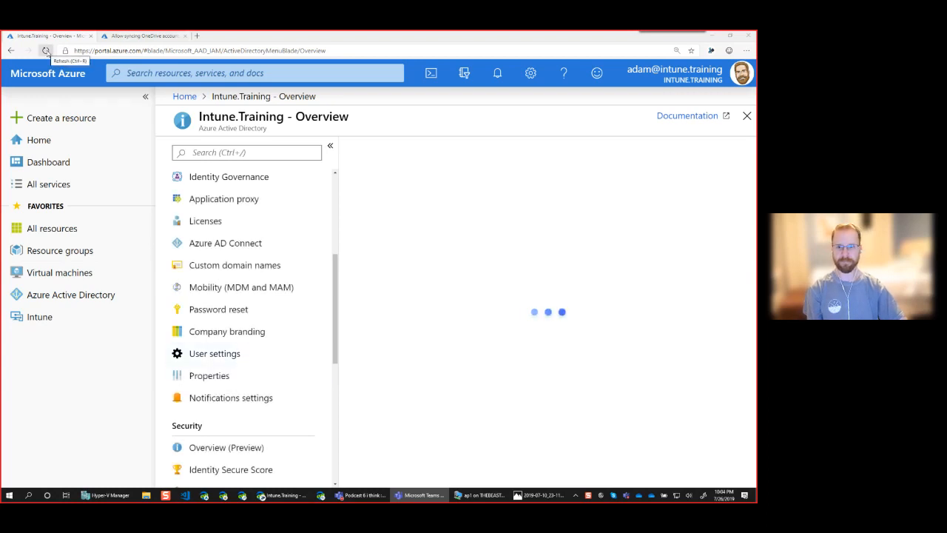
left_click(219, 358)
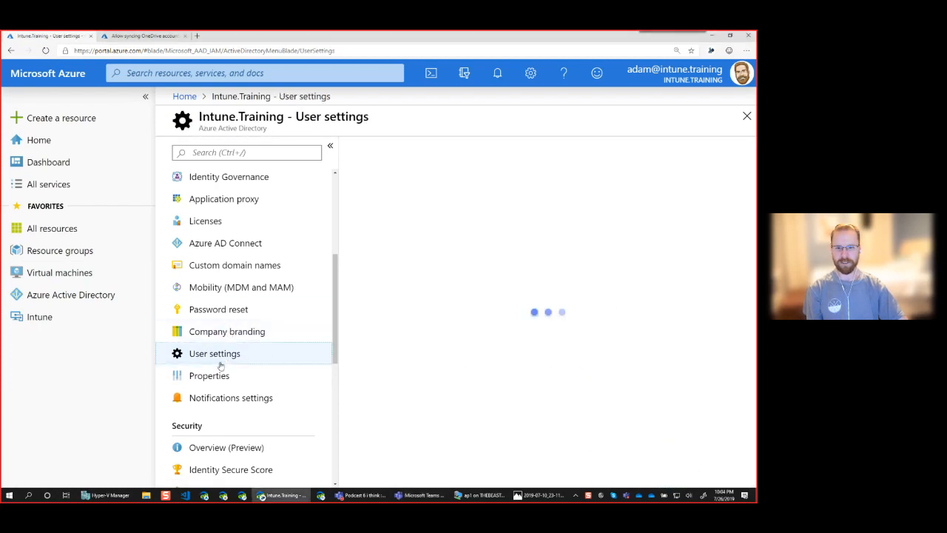
left_click(215, 375)
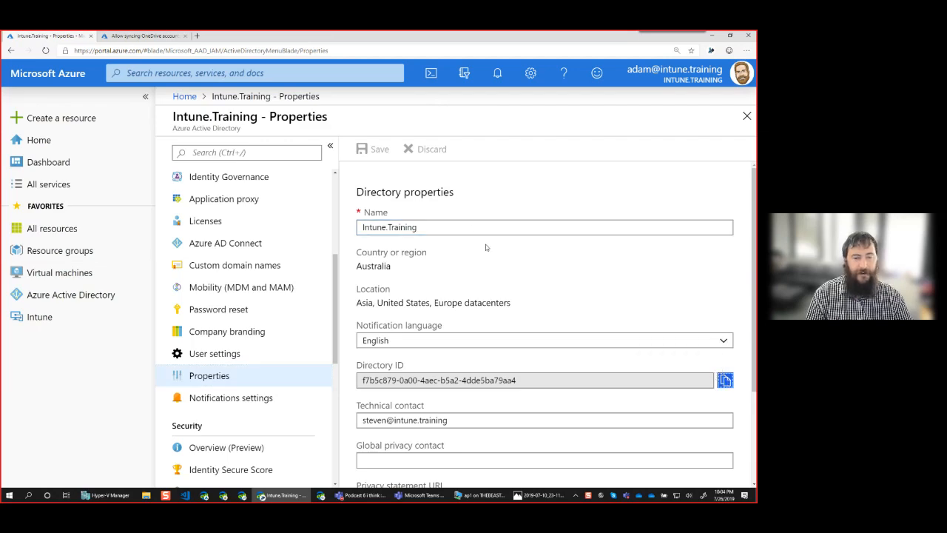
Paste the Directory ID as the allowed Tenant ID and save the setting
left_click(148, 36)
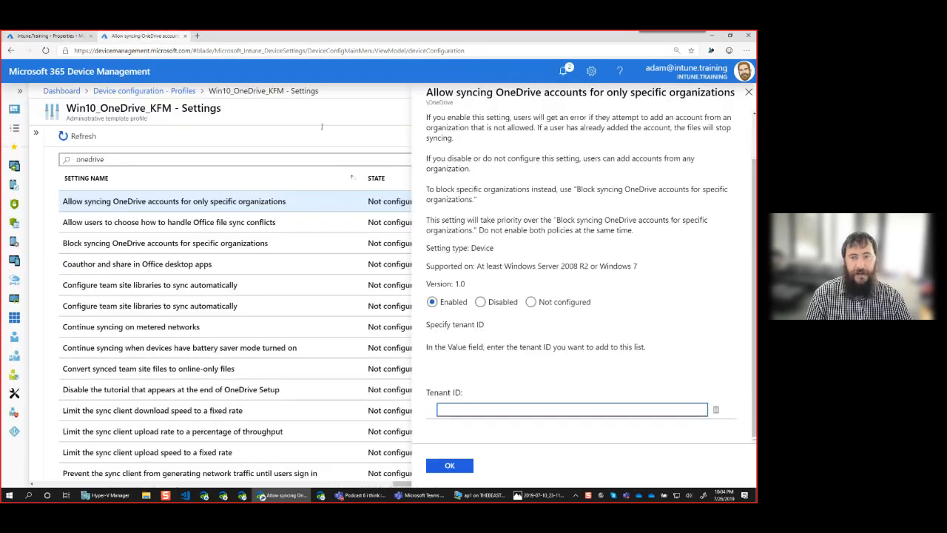
type("f7b5c879-0a00-4aec-b5a2-4dde5ba79aa4")
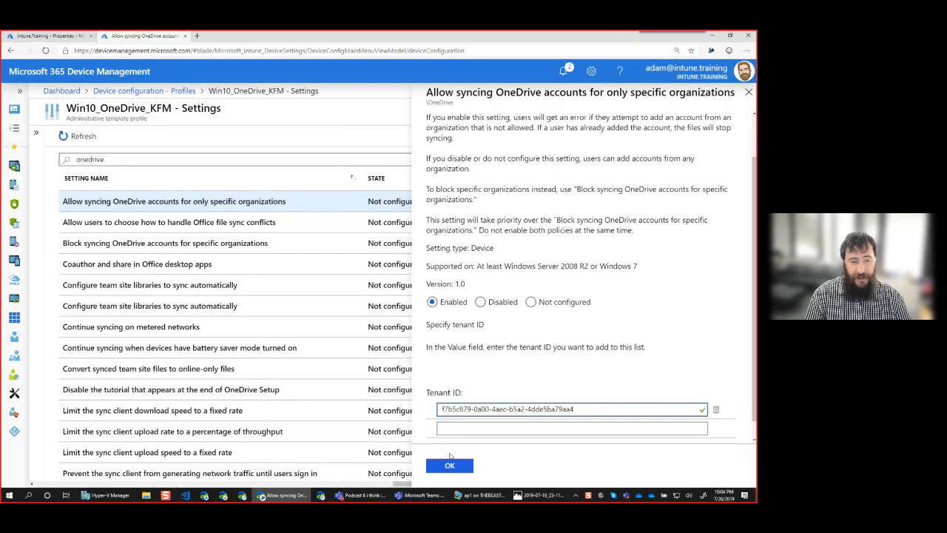
left_click(450, 466)
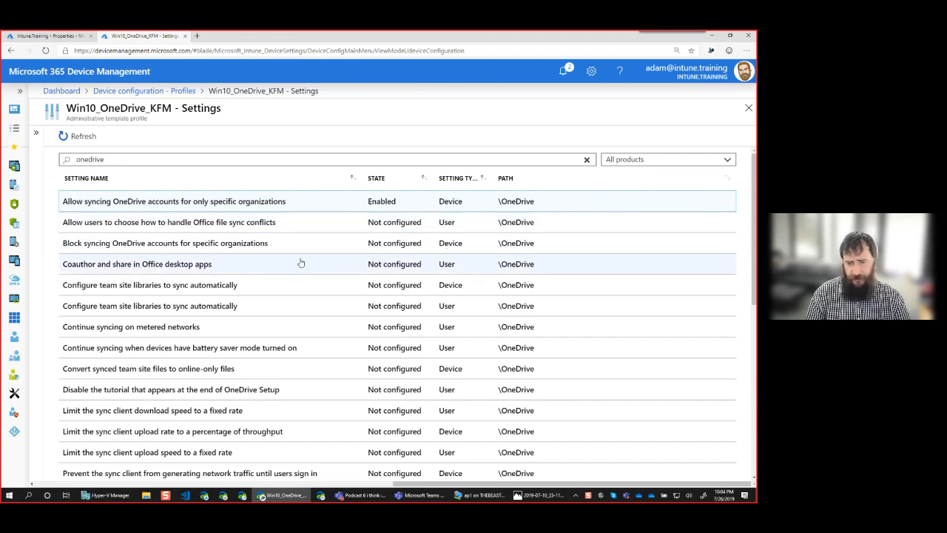
left_click(172, 433)
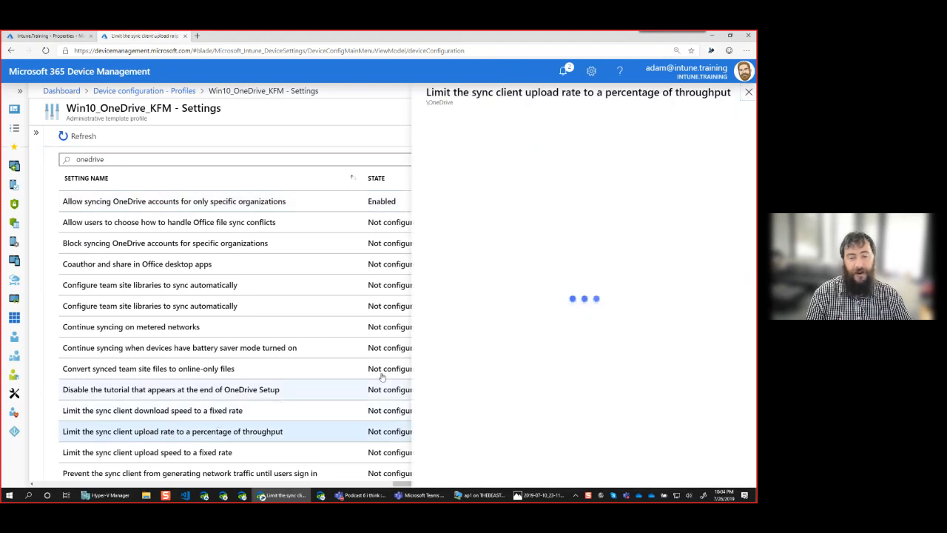
Enable the upload rate limit and change Bandwidth from 70 to 30 percent
left_click(432, 404)
scroll(657, 356, "down", 1)
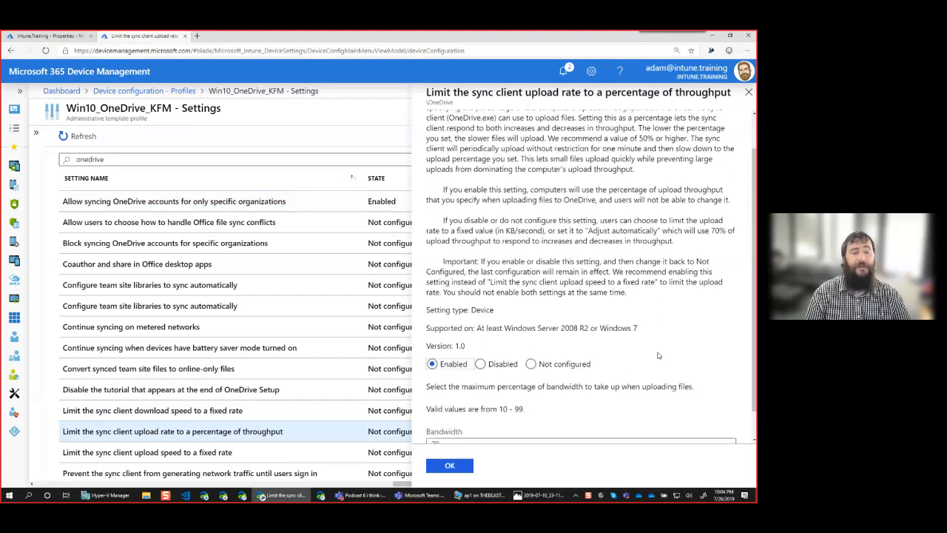
left_click(482, 412)
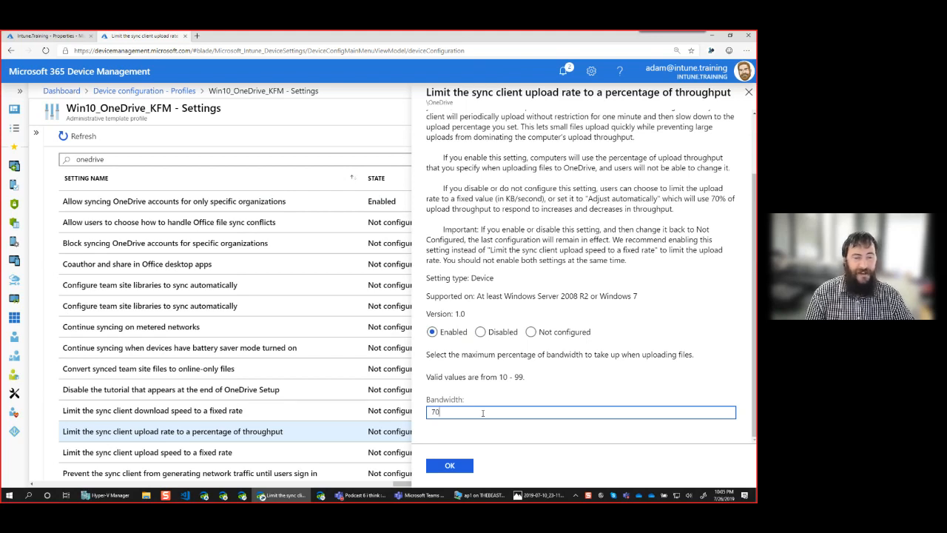
key("shift+Left")
key("shift+Left")
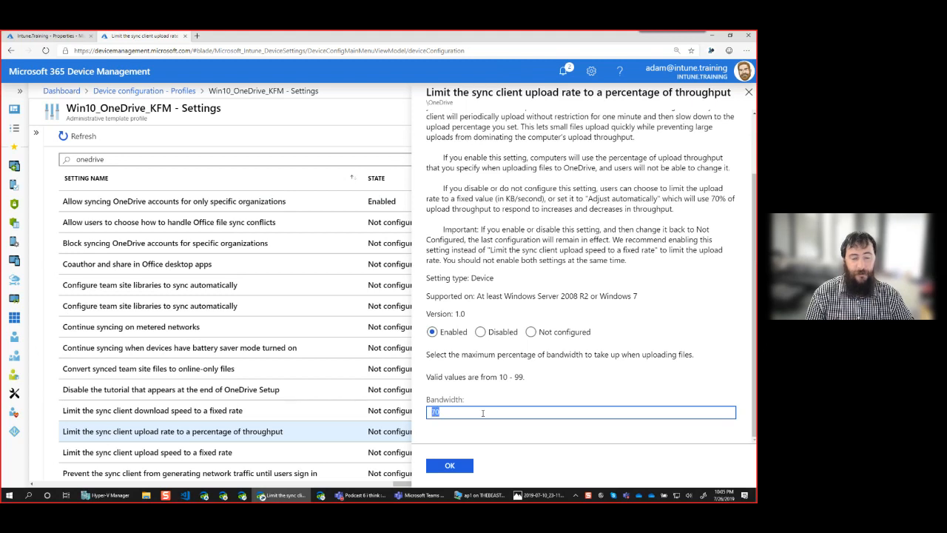
type("30")
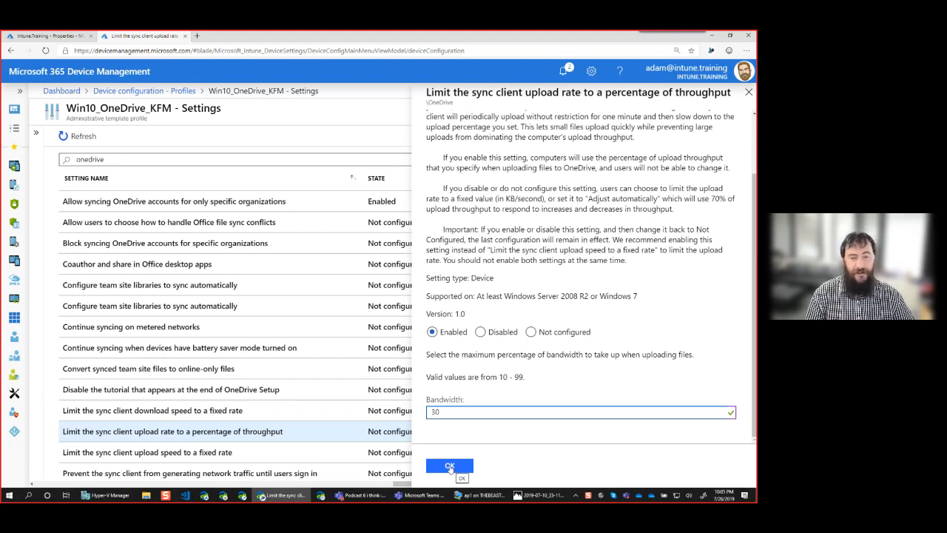
left_click(450, 466)
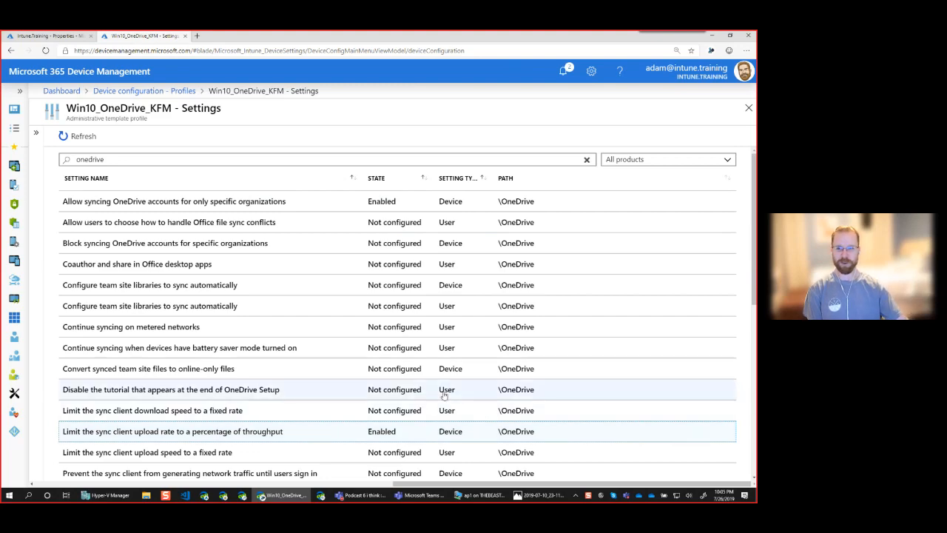
Enable blocking sync of libraries shared from other organizations
scroll(443, 392, "down", 3)
scroll(404, 377, "down", 3)
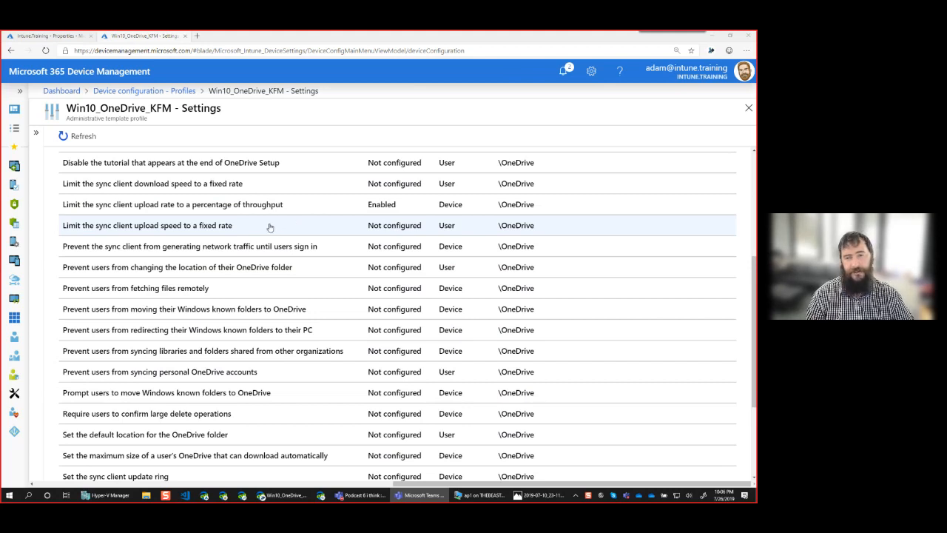
left_click(220, 358)
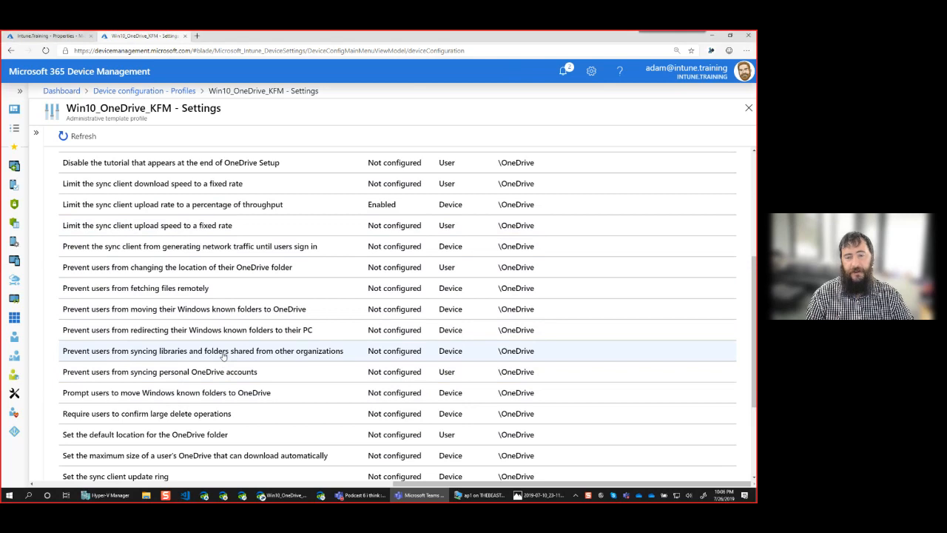
left_click(433, 334)
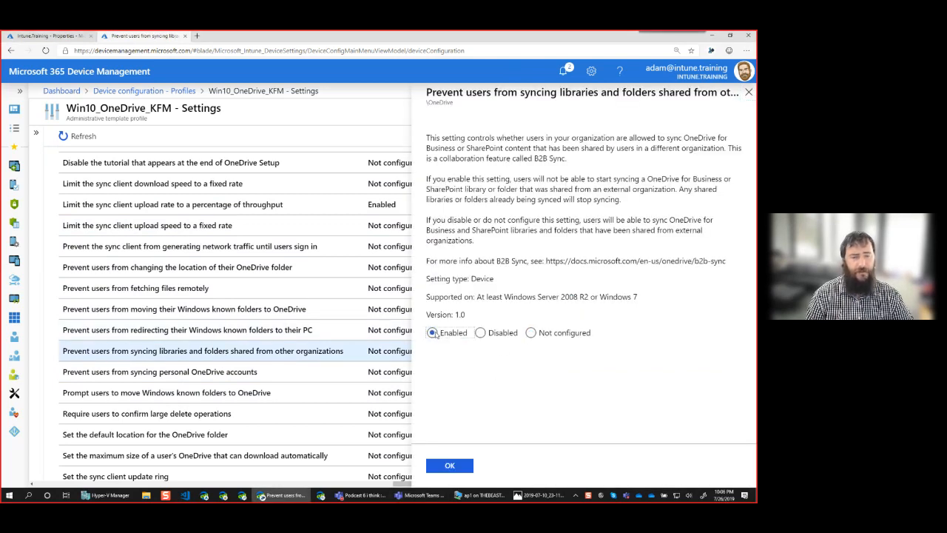
left_click(450, 466)
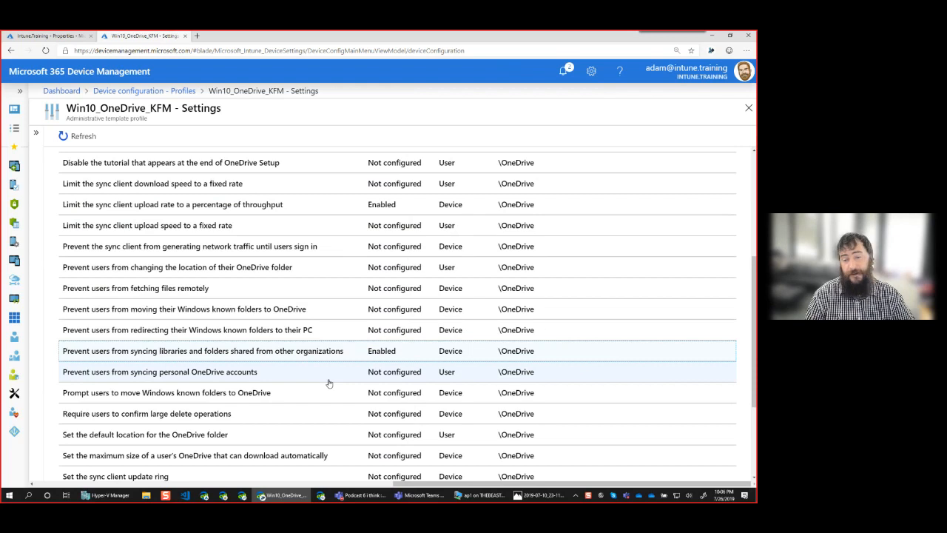
Enable 'Prevent users from syncing personal OneDrive accounts'
left_click(313, 375)
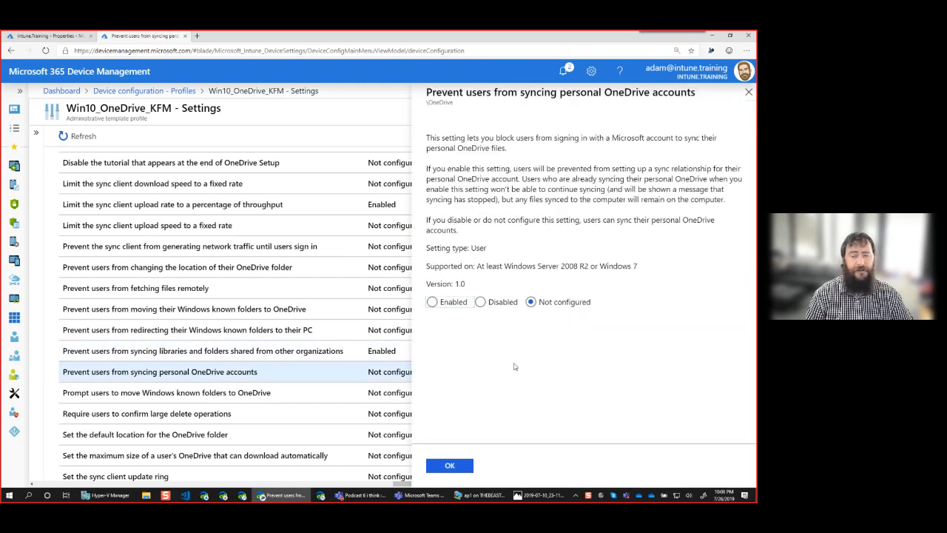
left_click(432, 302)
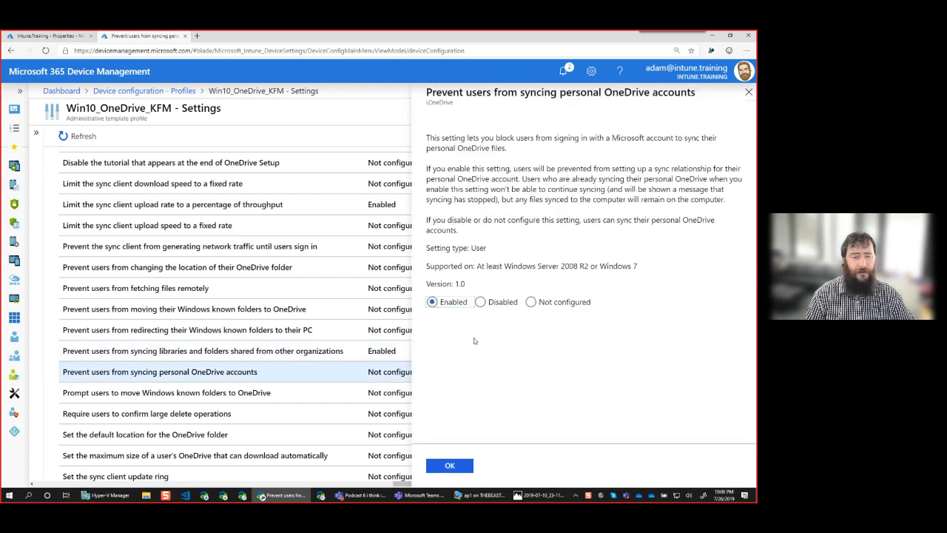
left_click(451, 465)
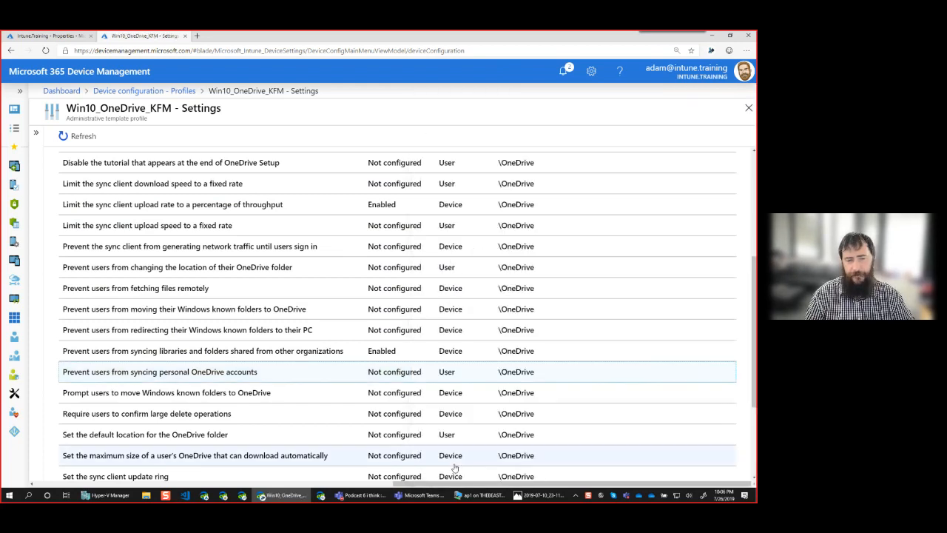
scroll(356, 416, "down", 1)
scroll(356, 416, "down", 1)
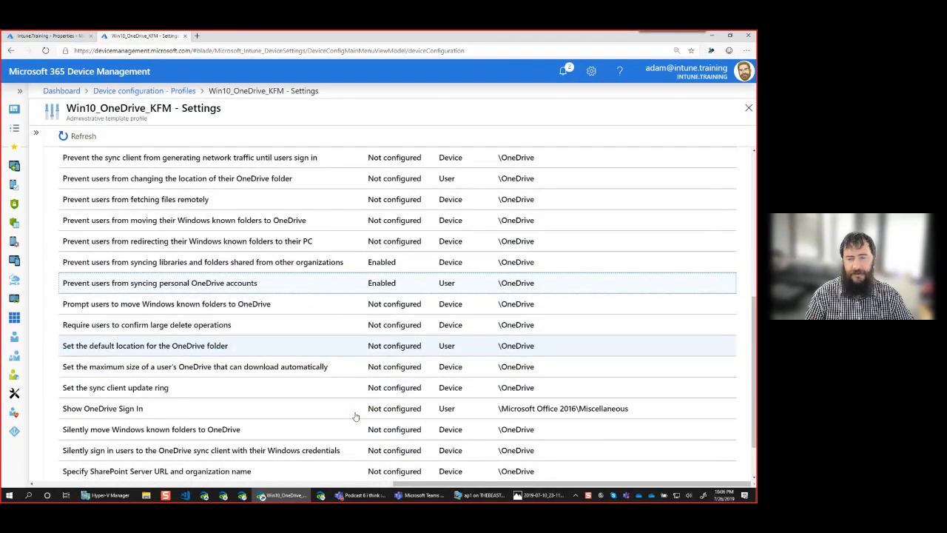
scroll(270, 411, "down", 1)
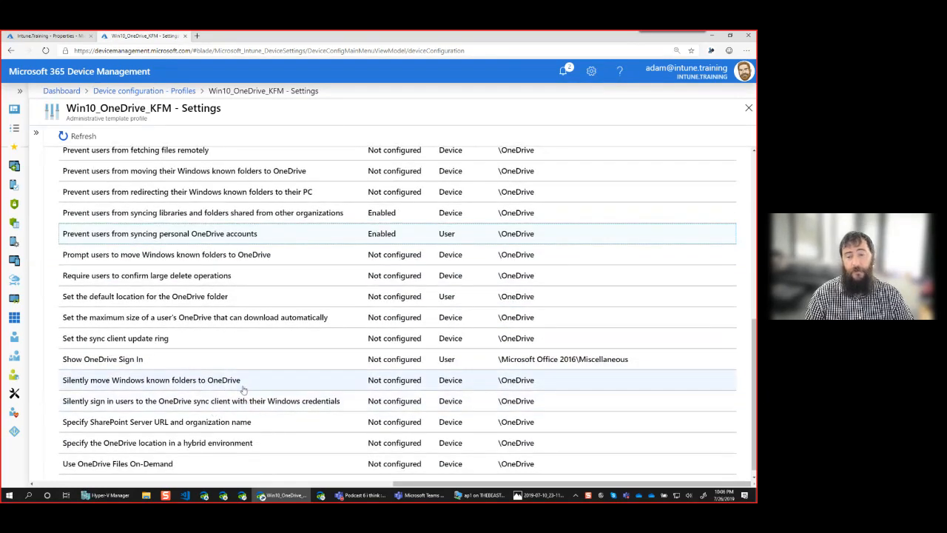
Enable silent known folder move with the pasted Tenant ID and user notification set to Yes
left_click(240, 383)
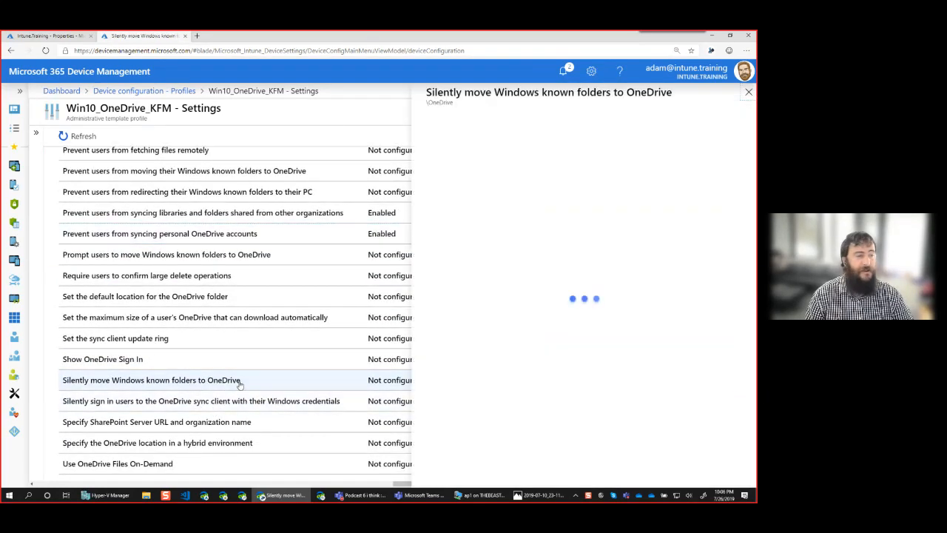
left_click(432, 353)
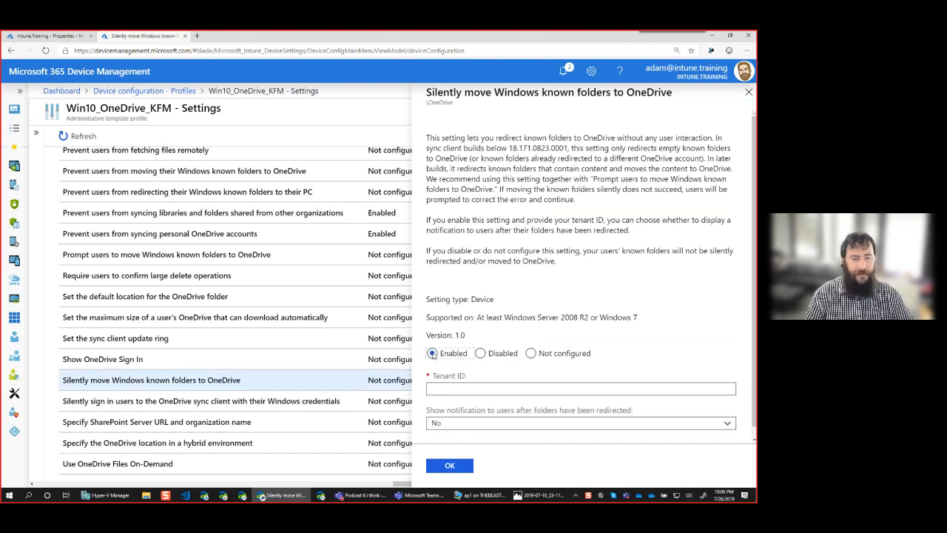
left_click(464, 390)
key("ctrl+v")
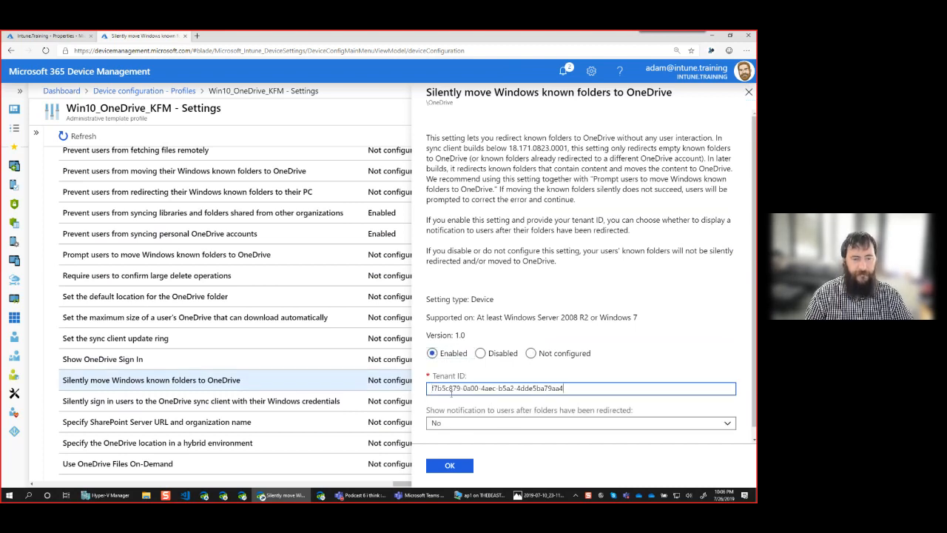
left_click(500, 425)
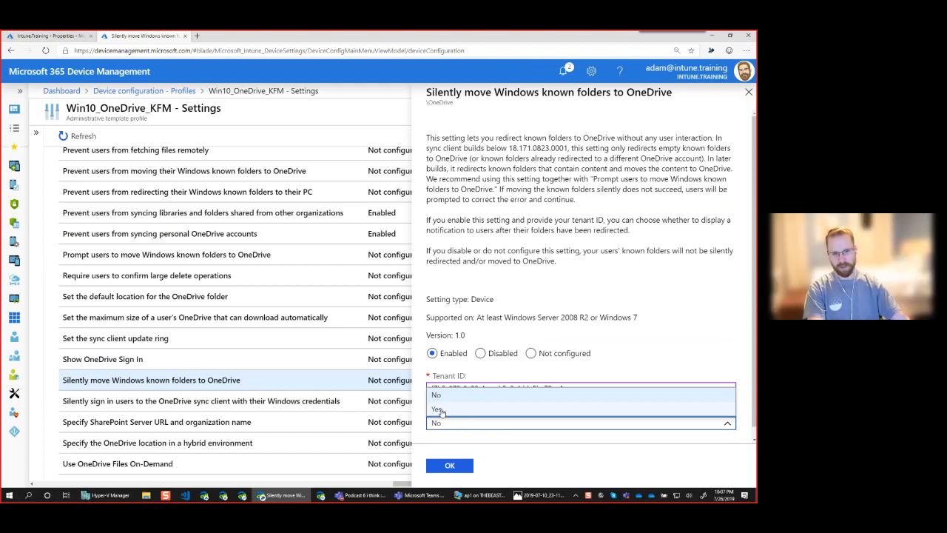
left_click(438, 409)
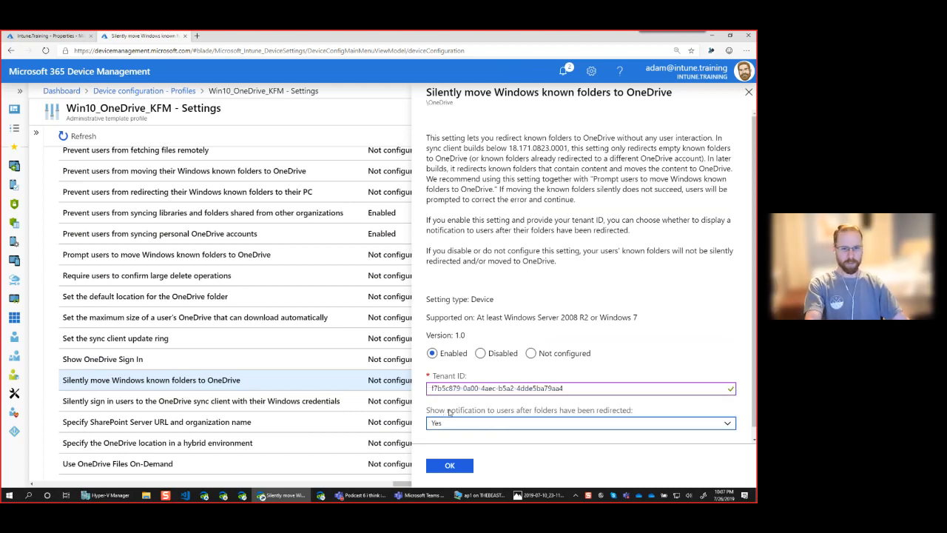
left_click(463, 467)
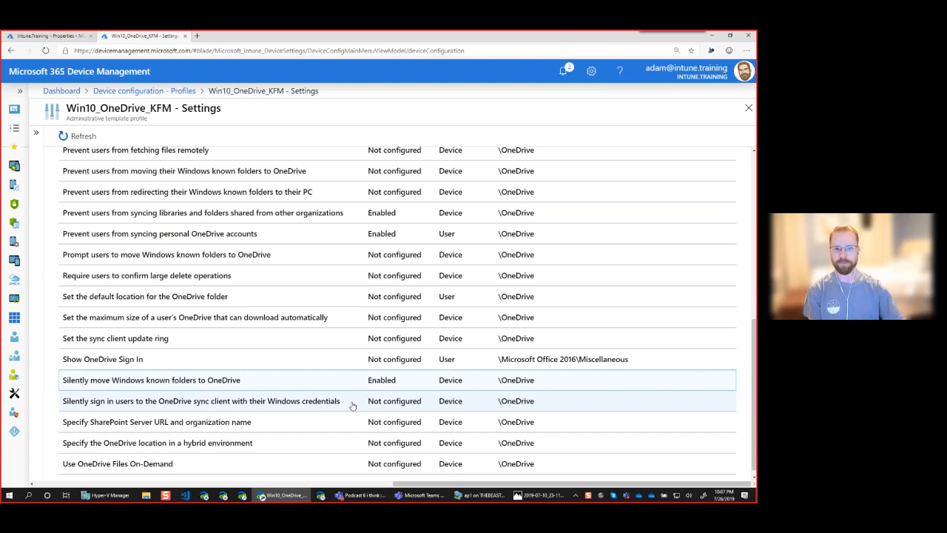
scroll(331, 377, "down", 1)
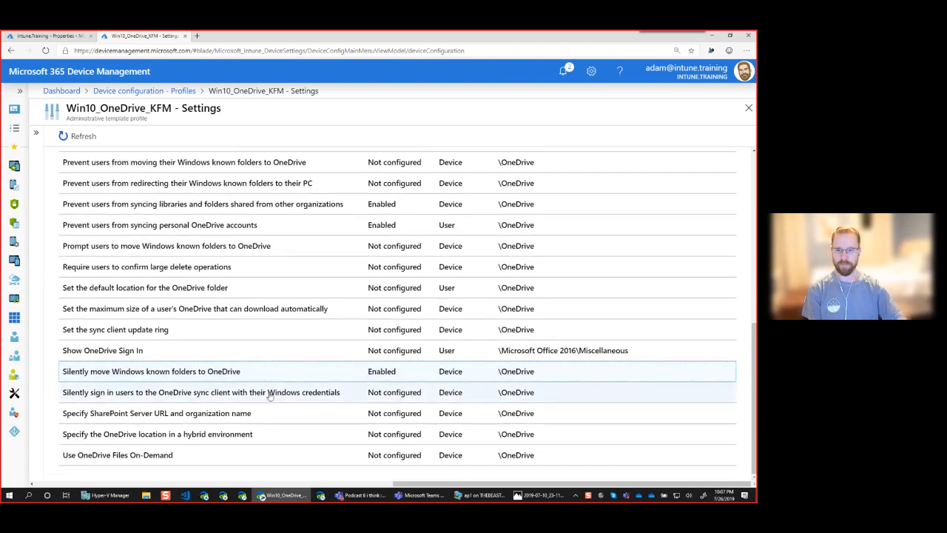
Set 'Silently sign in users to the OneDrive sync client with their Windows credentials' to Enabled
left_click(336, 398)
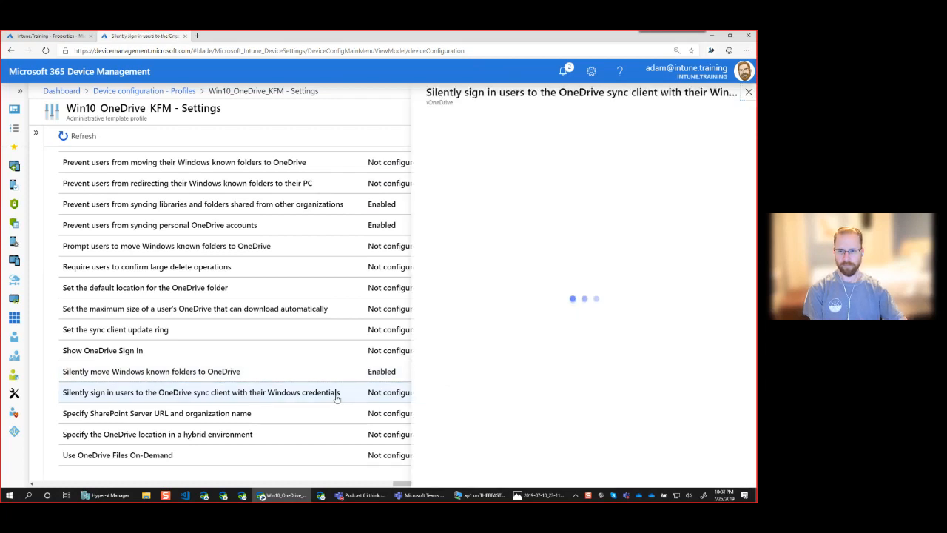
left_click(431, 364)
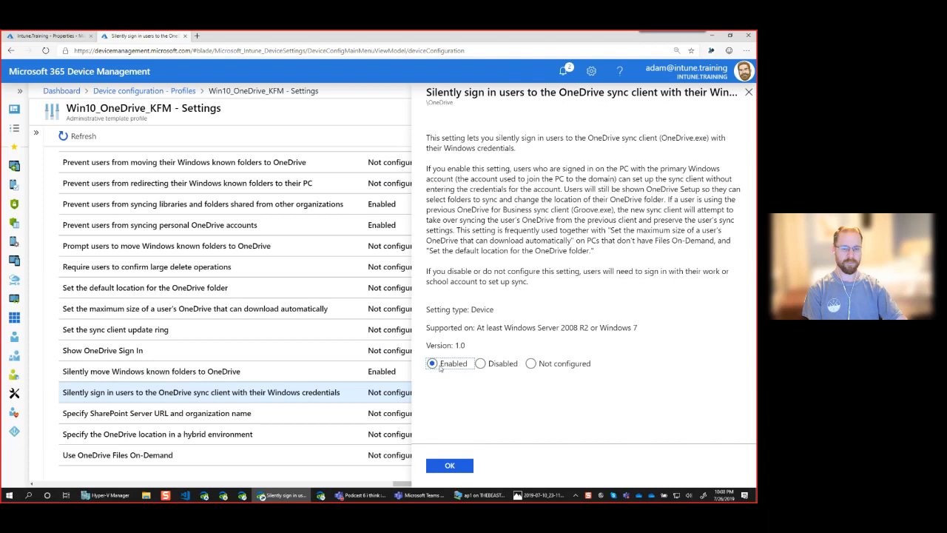
left_click(459, 467)
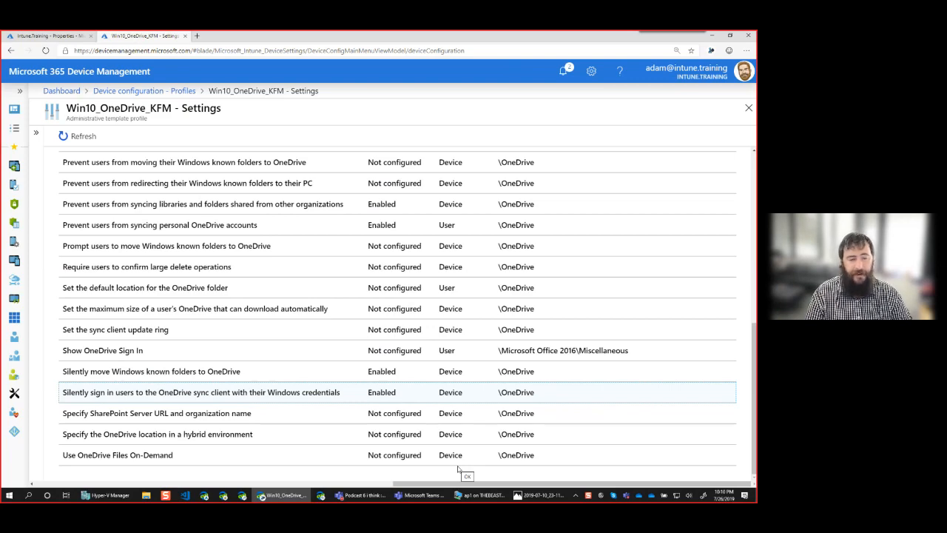
left_click_drag(754, 363, 753, 152)
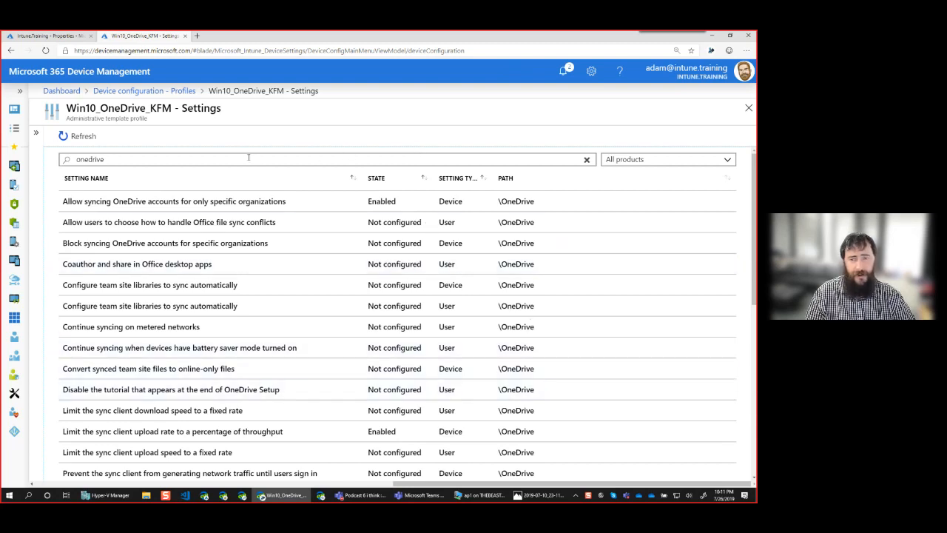
Set 'Use OneDrive Files On-Demand' to Enabled and confirm with OK
scroll(686, 311, "down", 5)
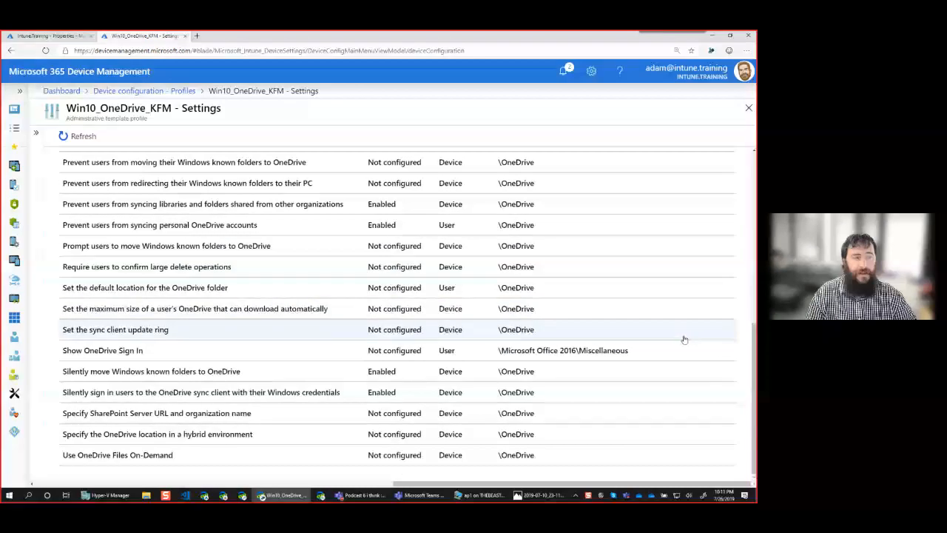
left_click_drag(404, 485, 391, 484)
left_click(215, 456)
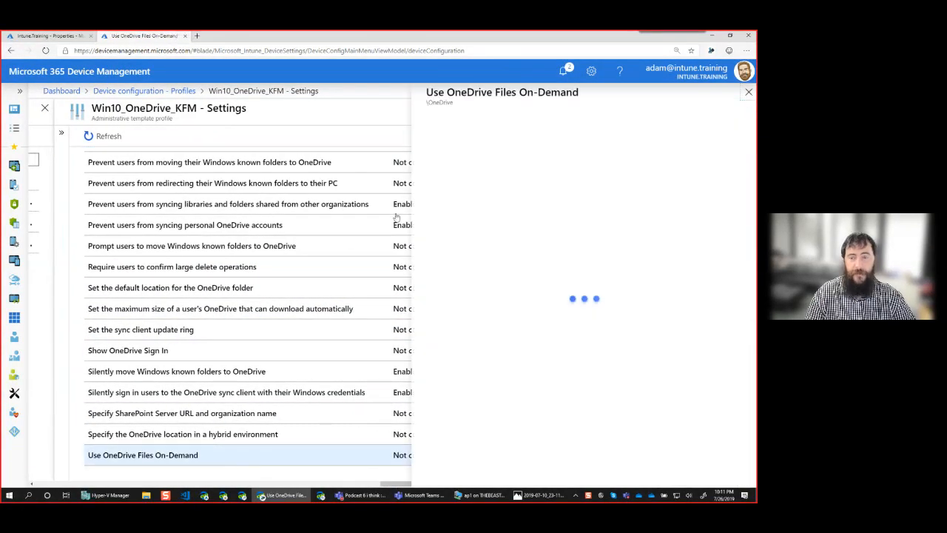
left_click(432, 291)
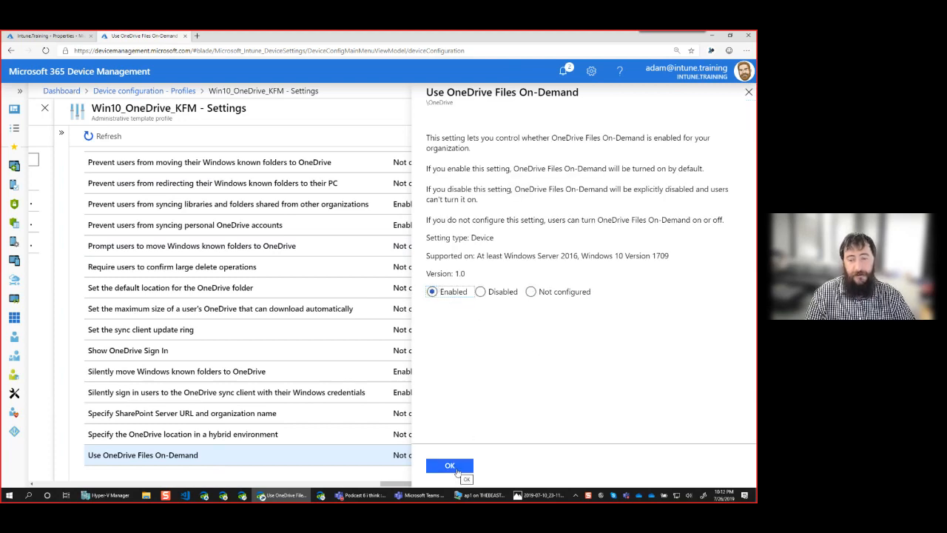
left_click(456, 470)
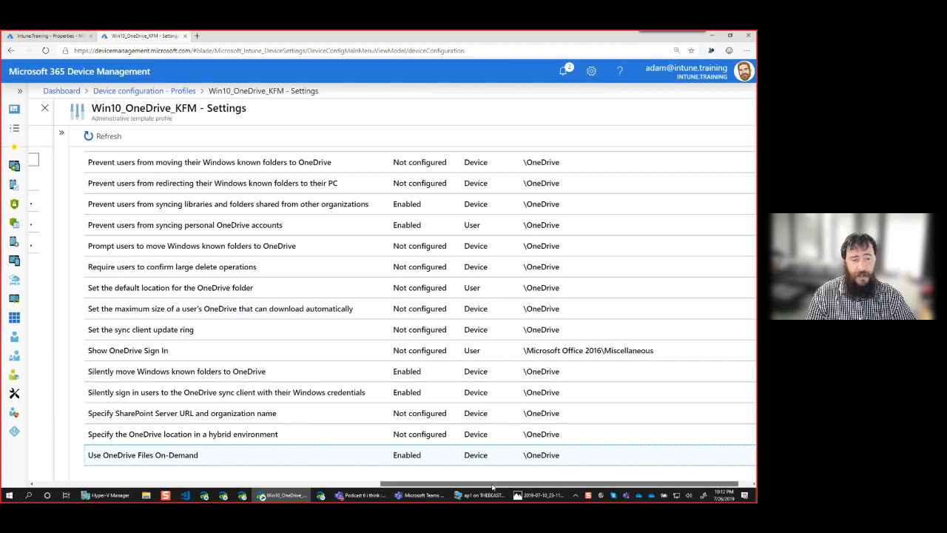
Refresh the Win10_OneDrive_KFM settings so the seven Enabled policies group at the top, then expand the profile menu
left_click_drag(493, 486, 506, 485)
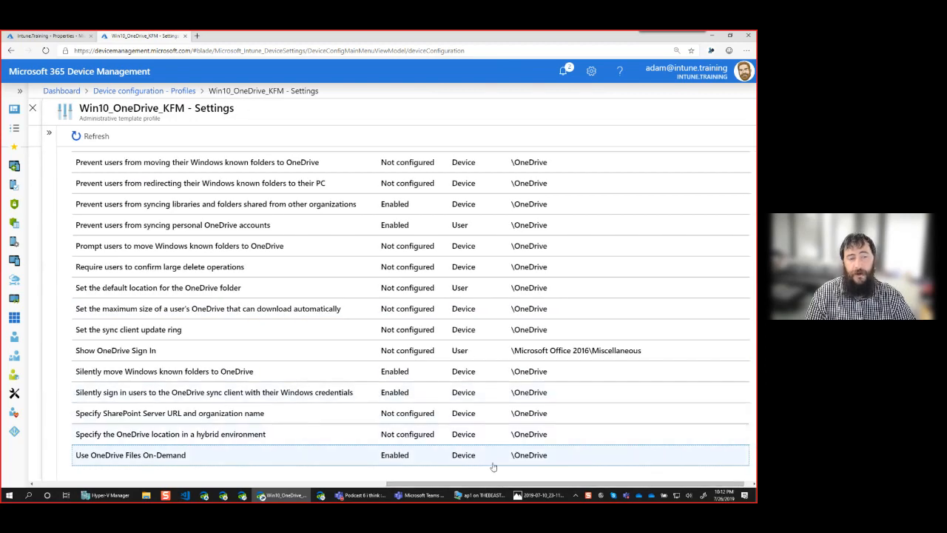
scroll(570, 258, "up", 5)
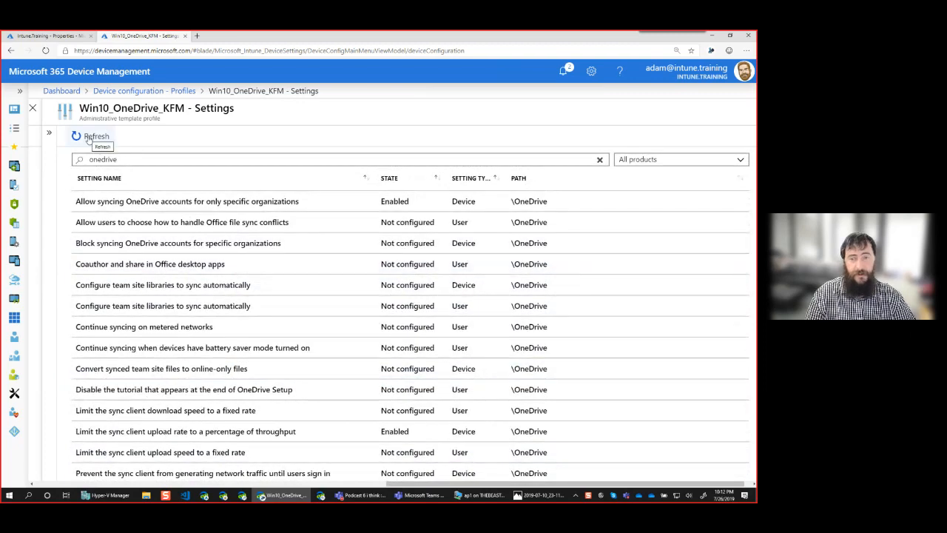
left_click(88, 137)
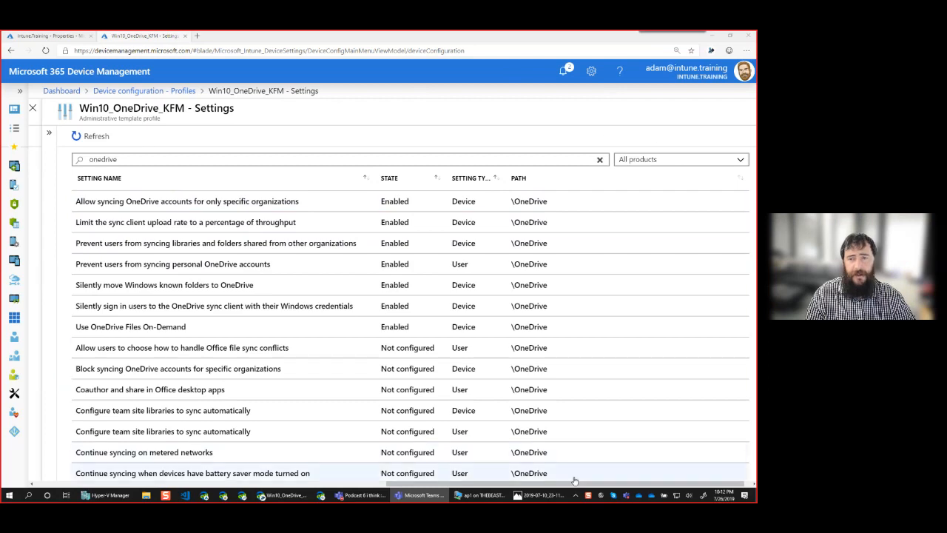
mouse_move(578, 485)
left_mouse_down()
mouse_move(443, 485)
mouse_move(584, 494)
left_mouse_up()
left_click(326, 136)
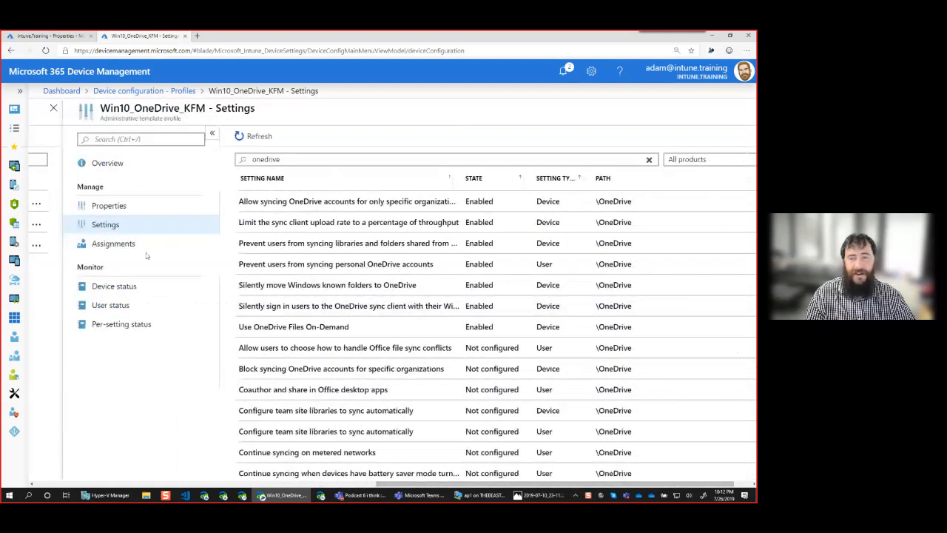
Include the Win10_Intune_Baseline group in the profile's assignments, save, and open its Device status
left_click(150, 244)
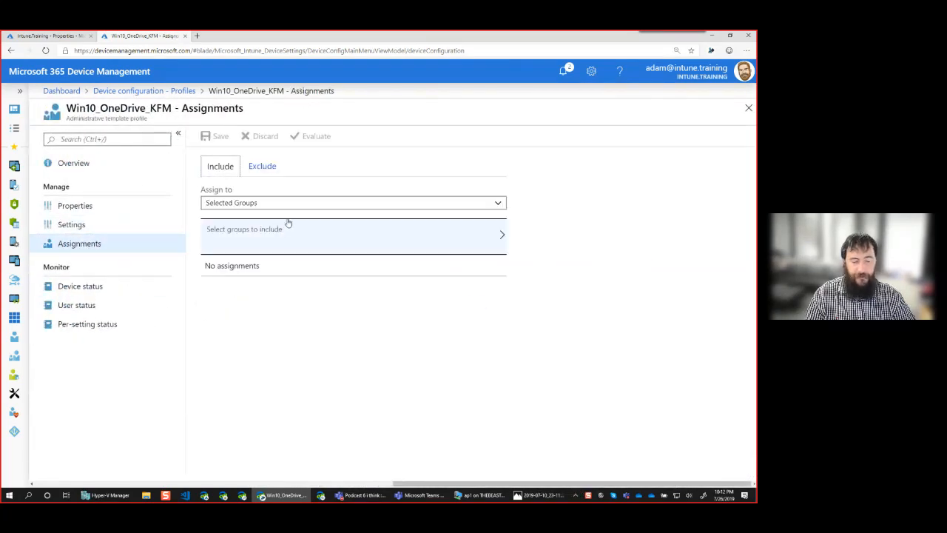
left_click(267, 237)
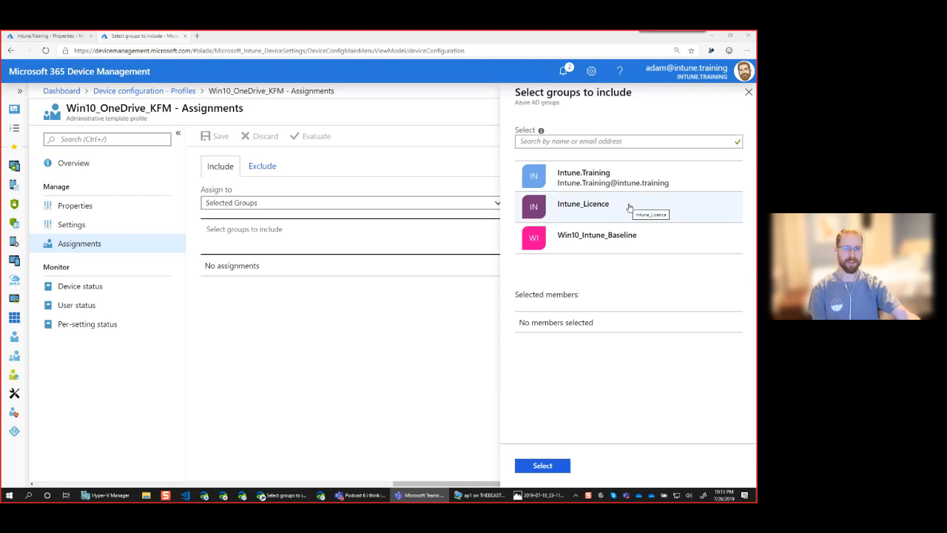
left_click(641, 244)
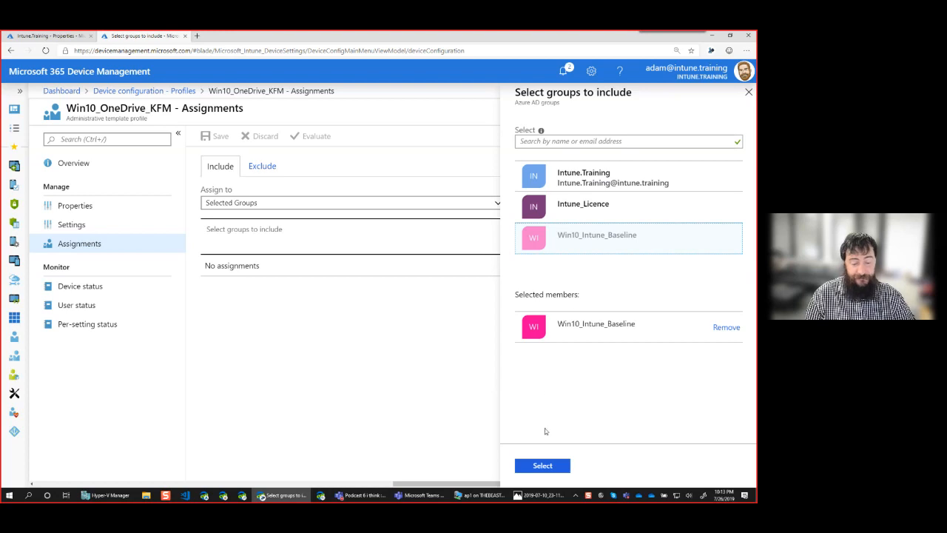
left_click(548, 471)
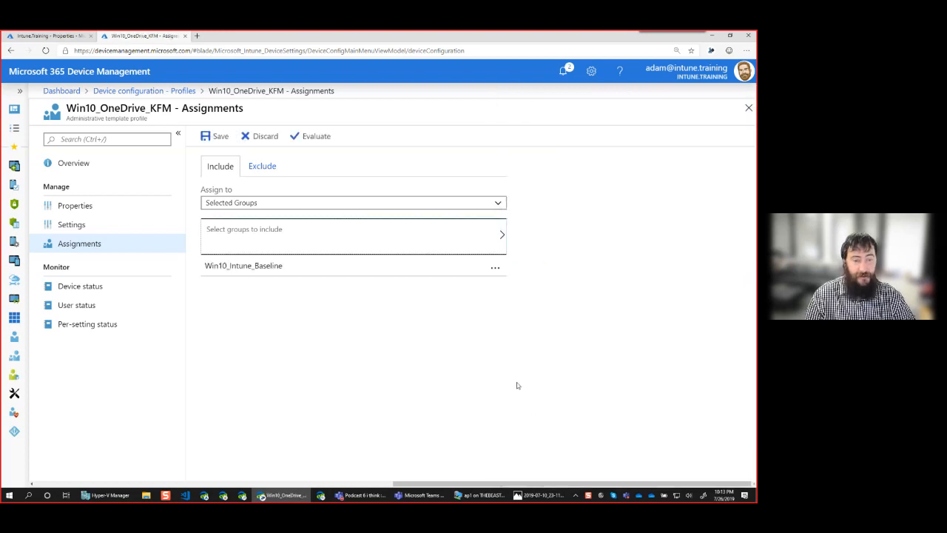
left_click(219, 139)
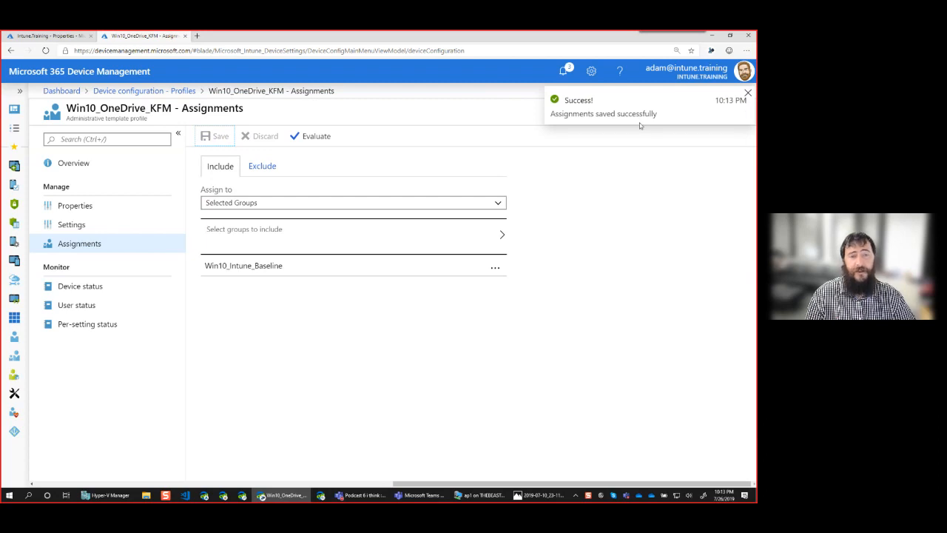
left_click(97, 289)
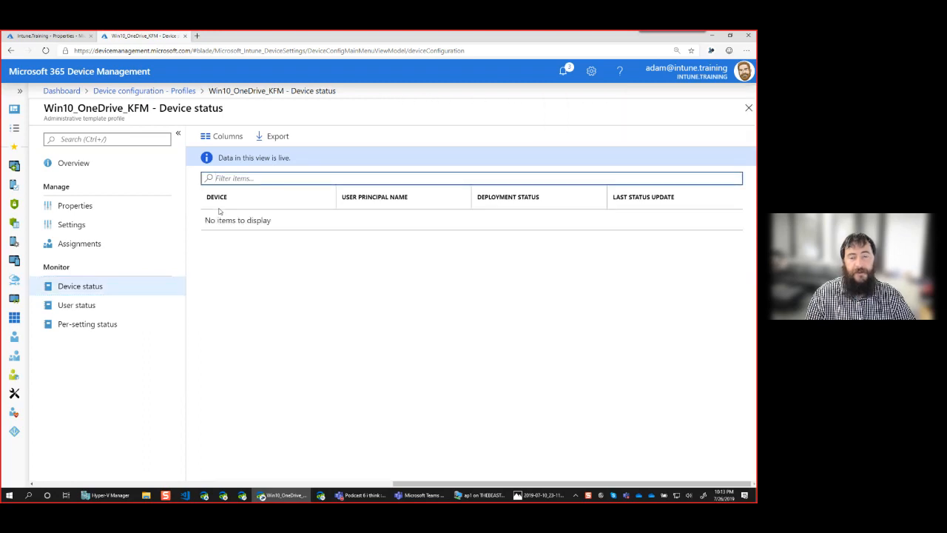
Confirm Device status lists no devices, then return to the Intune.Training - Properties tab
left_click(122, 288)
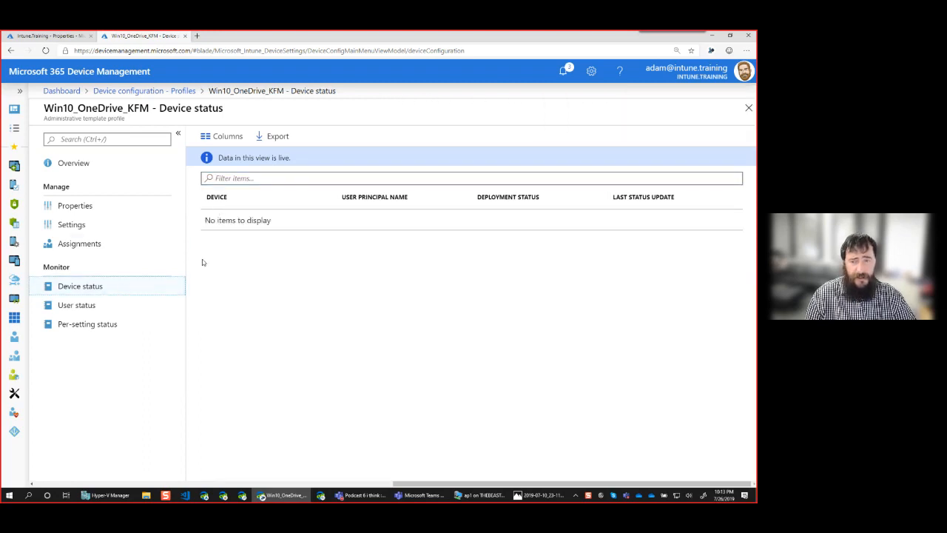
left_click(62, 37)
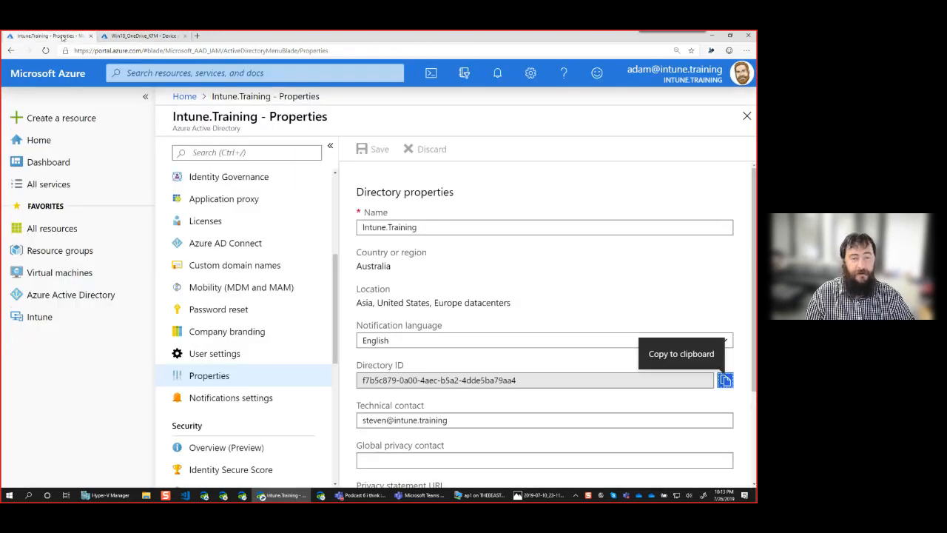
Collapse the portal sidebar and open the Intune.Training Devices - All devices page, showing 0 devices
left_click_drag(335, 286, 328, 204)
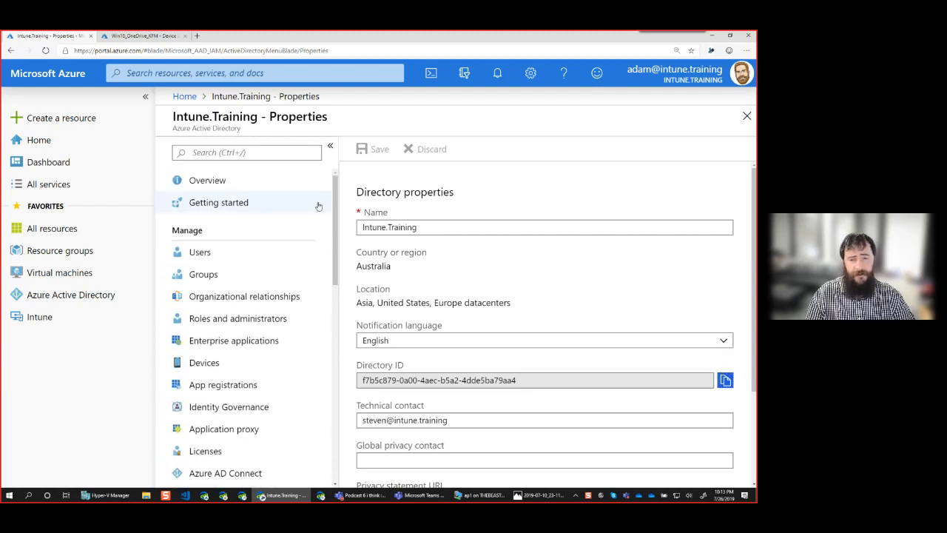
left_click(145, 98)
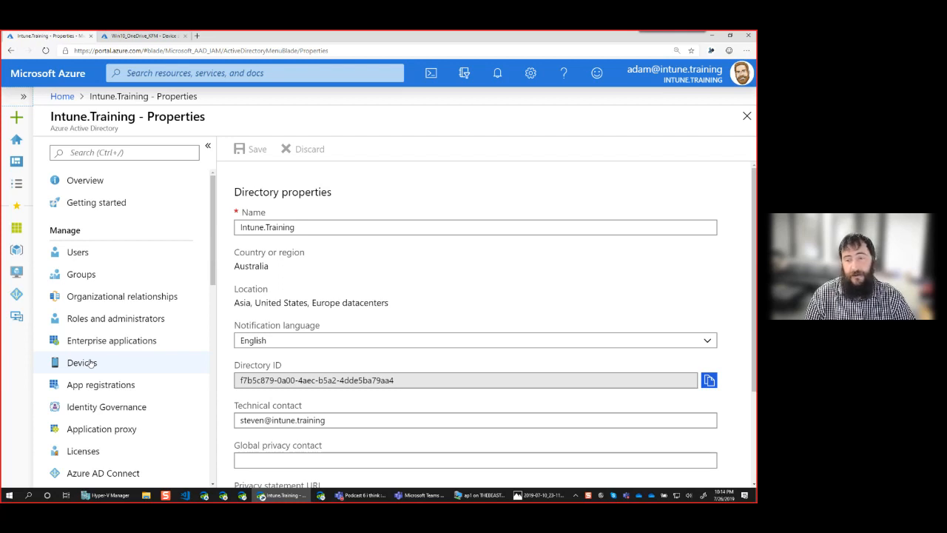
scroll(100, 358, "down", 3)
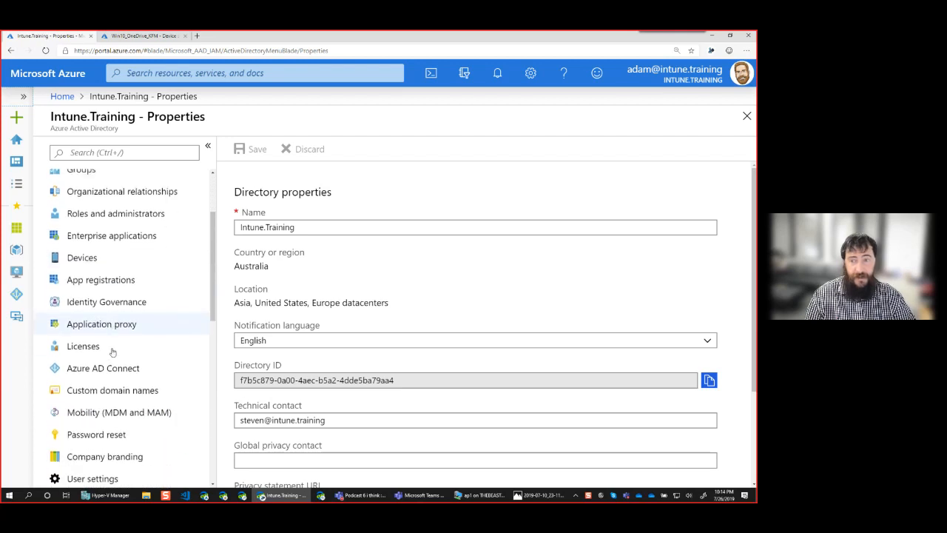
scroll(133, 350, "down", 3)
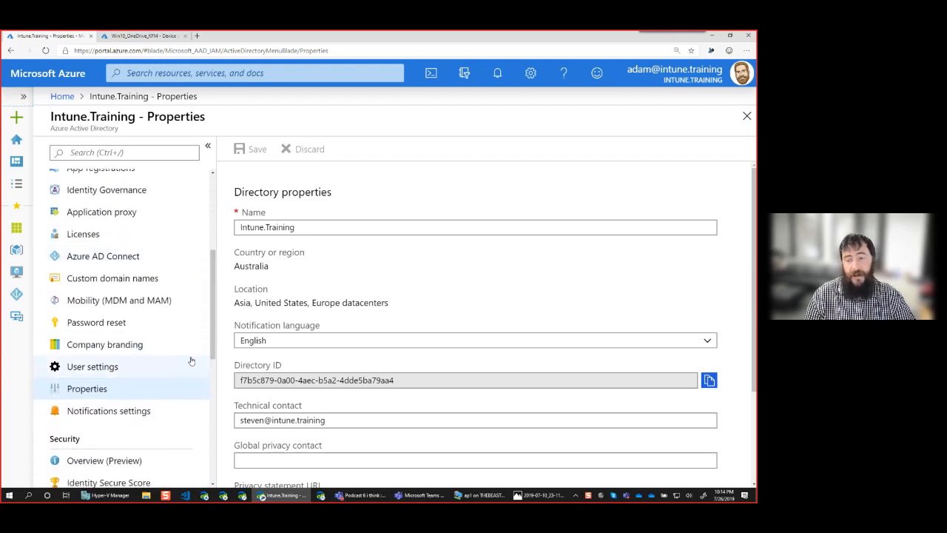
scroll(181, 355, "up", 6)
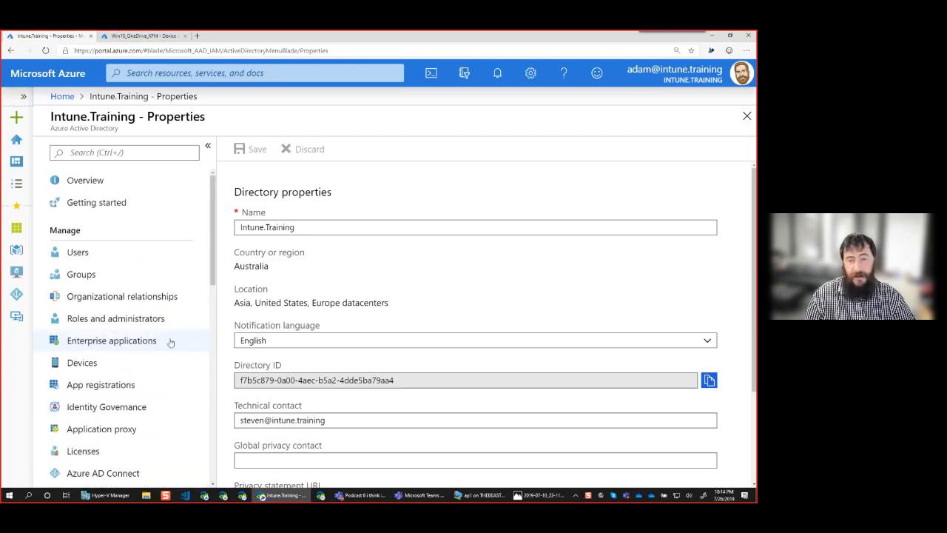
left_click(82, 362)
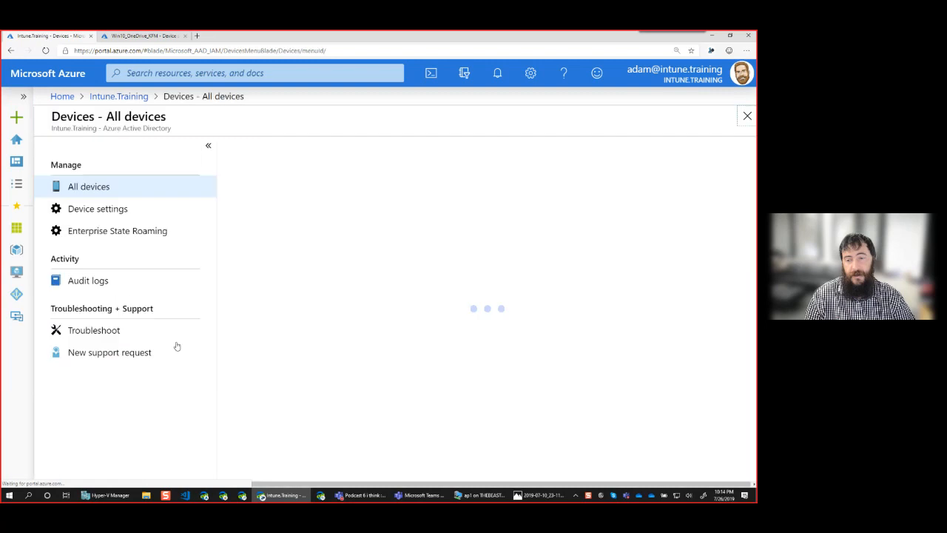
In Device settings, switch Additional local administrators on Azure AD joined devices from None to Selected
left_click(208, 147)
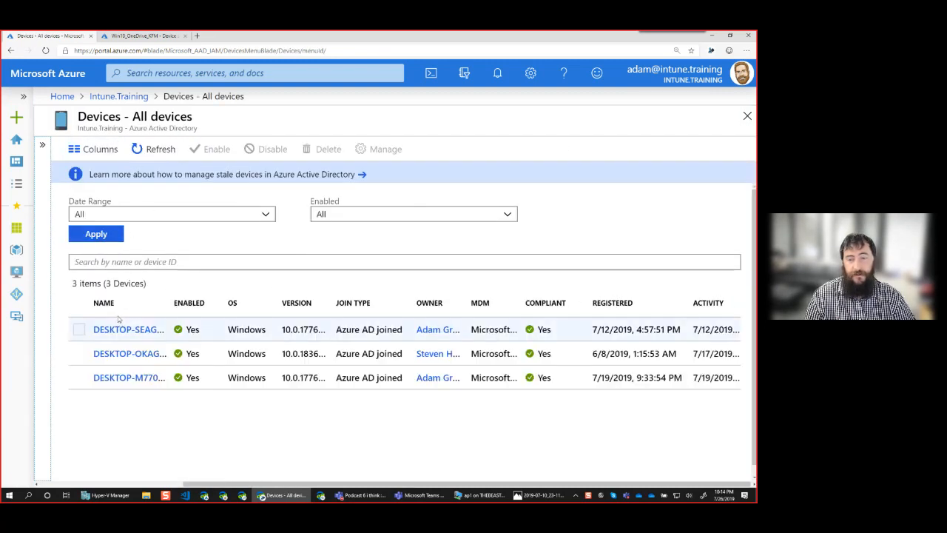
left_click(42, 144)
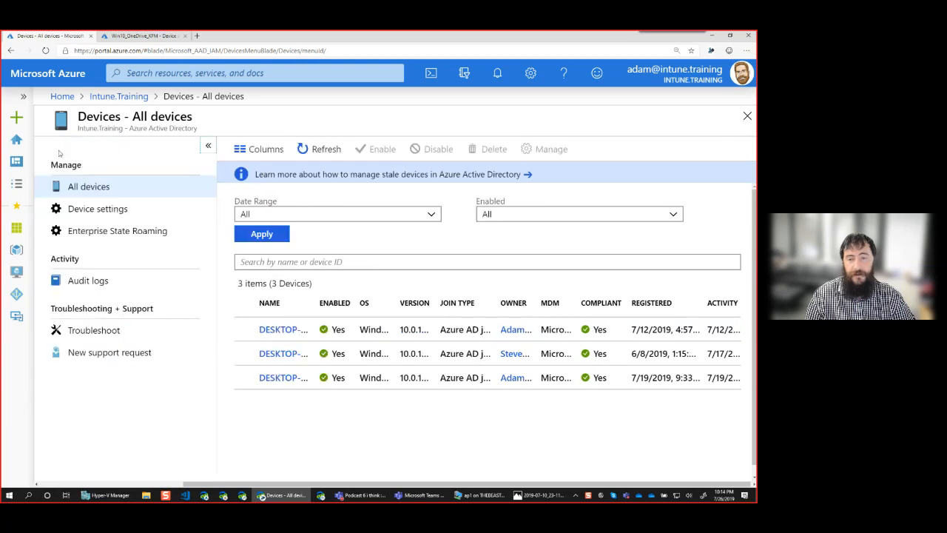
left_click(120, 209)
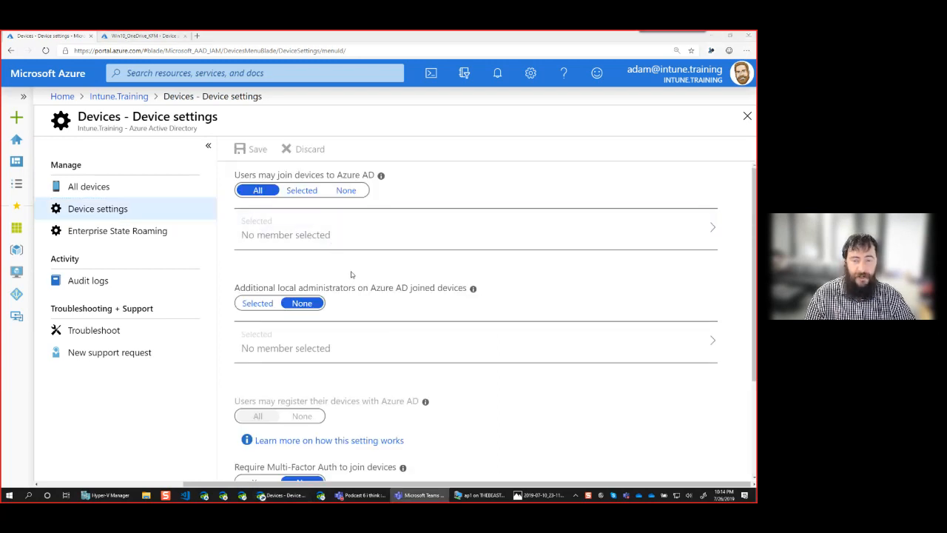
scroll(363, 275, "down", 1)
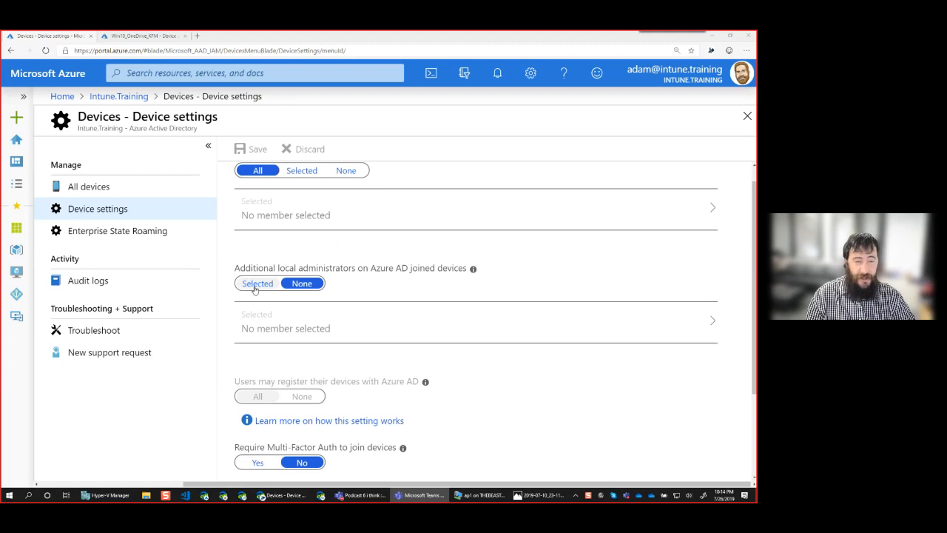
left_click(255, 287)
mouse_move(472, 271)
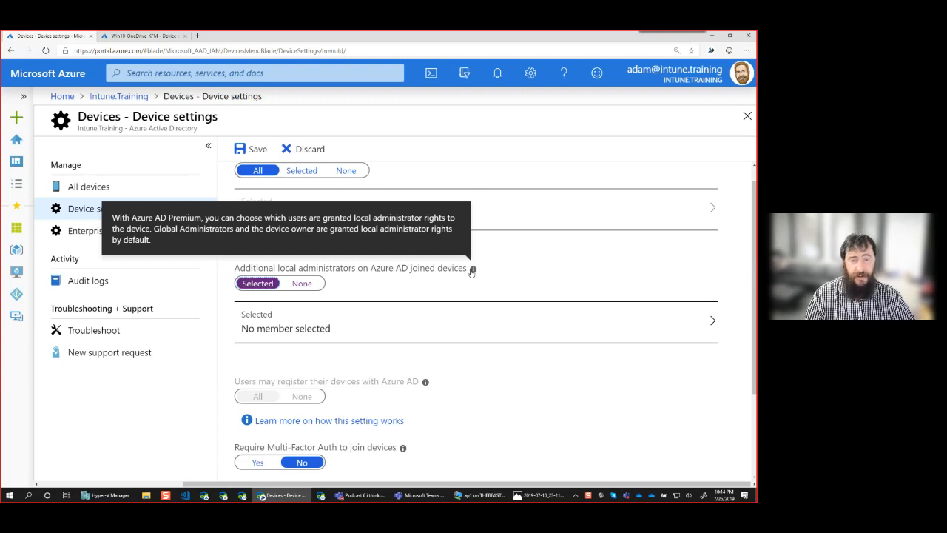
left_click(420, 307)
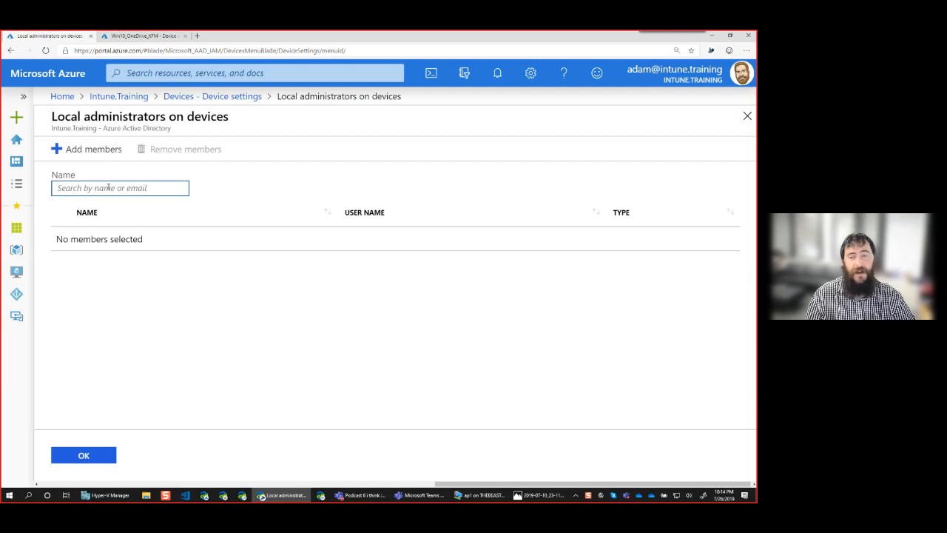
Add one user through Add members as a local administrator on devices and confirm the list with OK
left_click(83, 151)
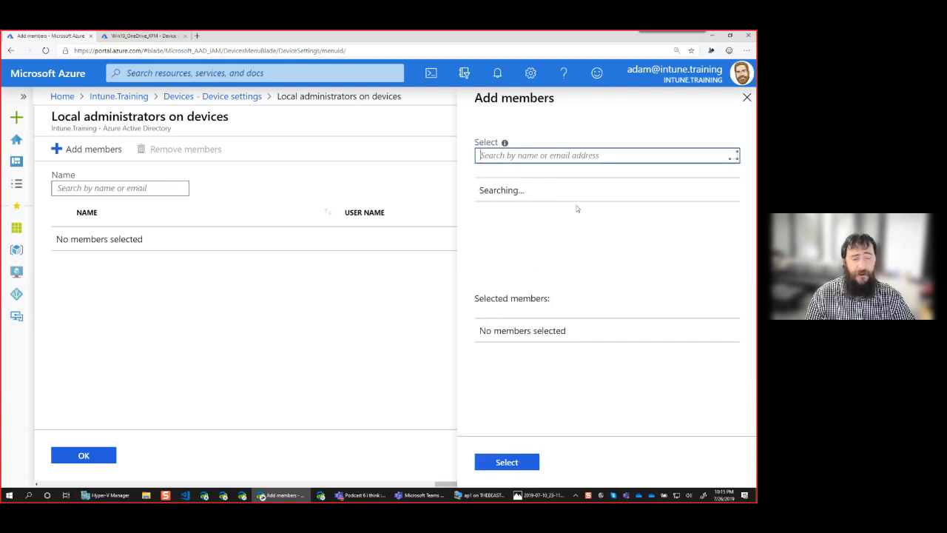
double_click(530, 194)
double_click(516, 198)
double_click(516, 199)
left_click(591, 196)
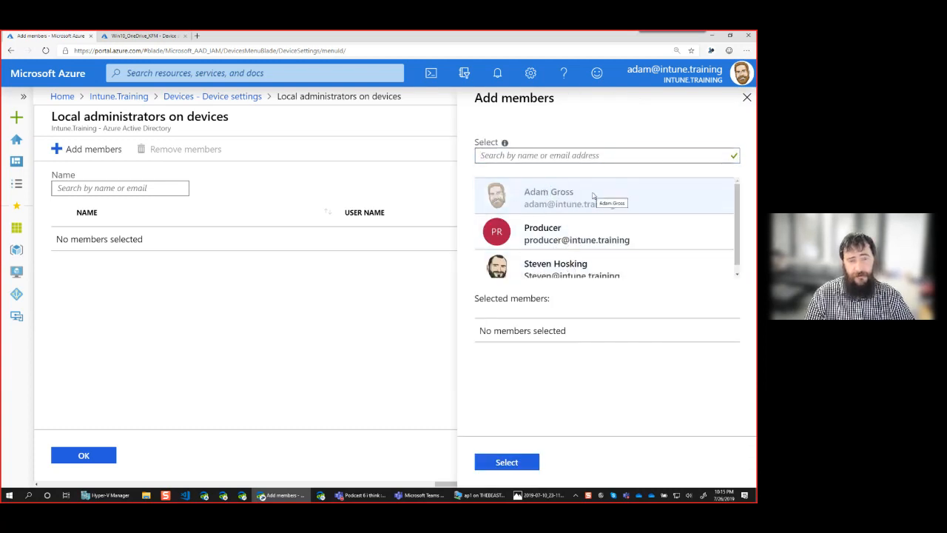
left_click(562, 265)
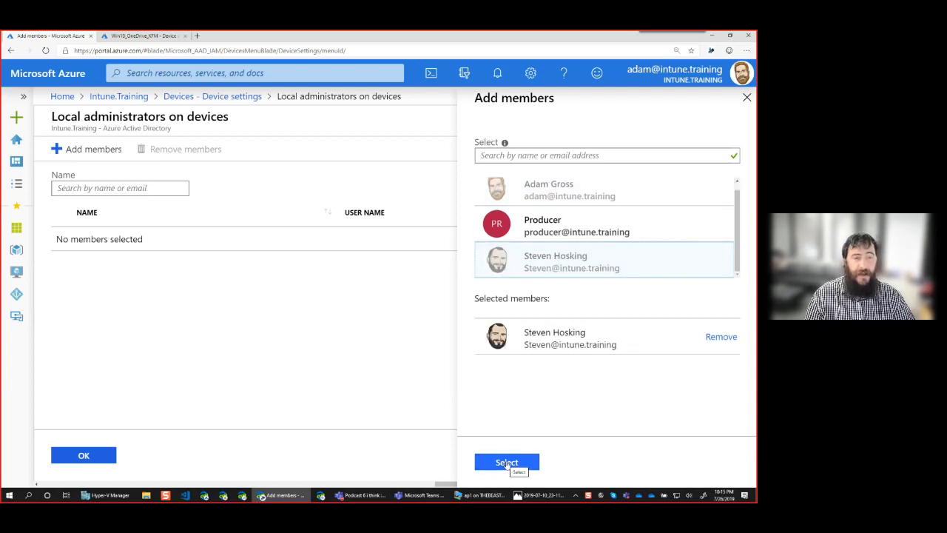
left_click(507, 463)
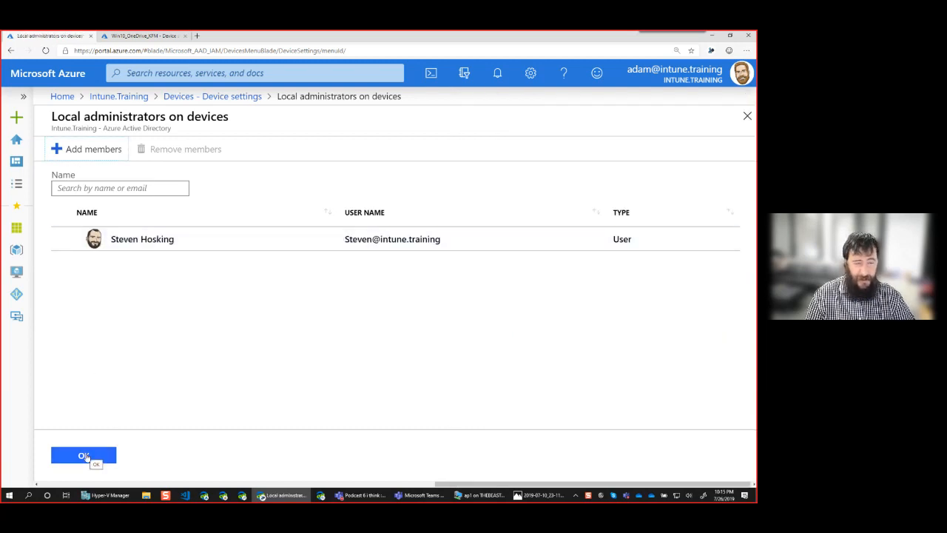
left_click(84, 455)
scroll(462, 358, "down", 2)
scroll(462, 358, "down", 2)
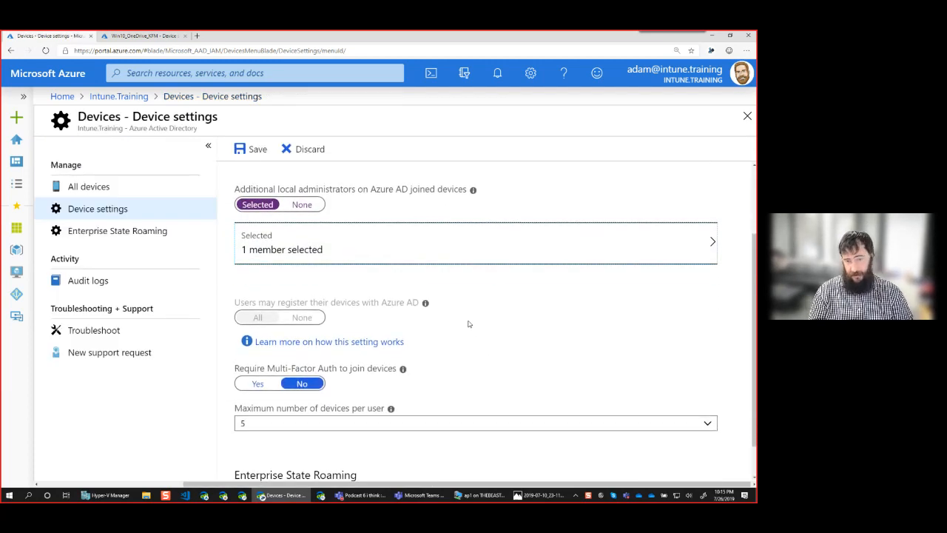
scroll(468, 323, "up", 1)
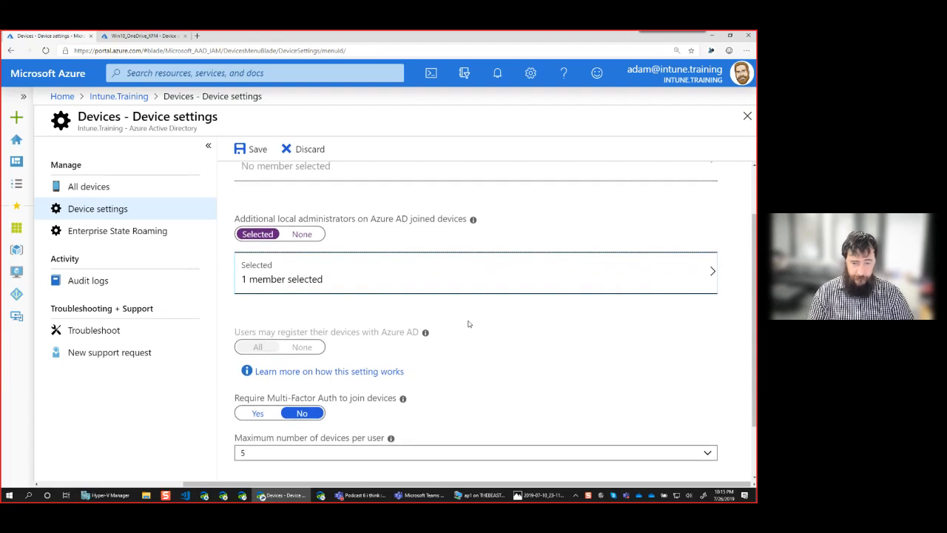
mouse_move(473, 221)
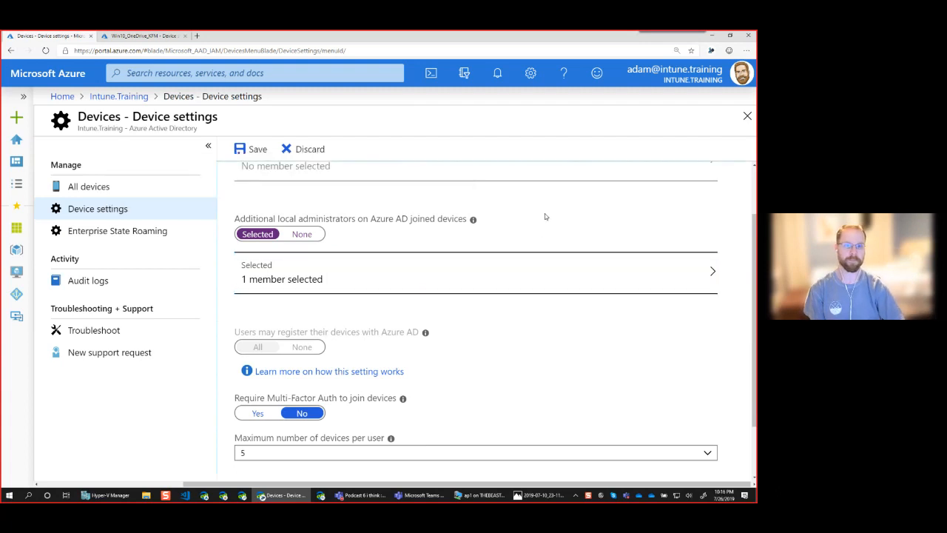
scroll(545, 216, "down", 2)
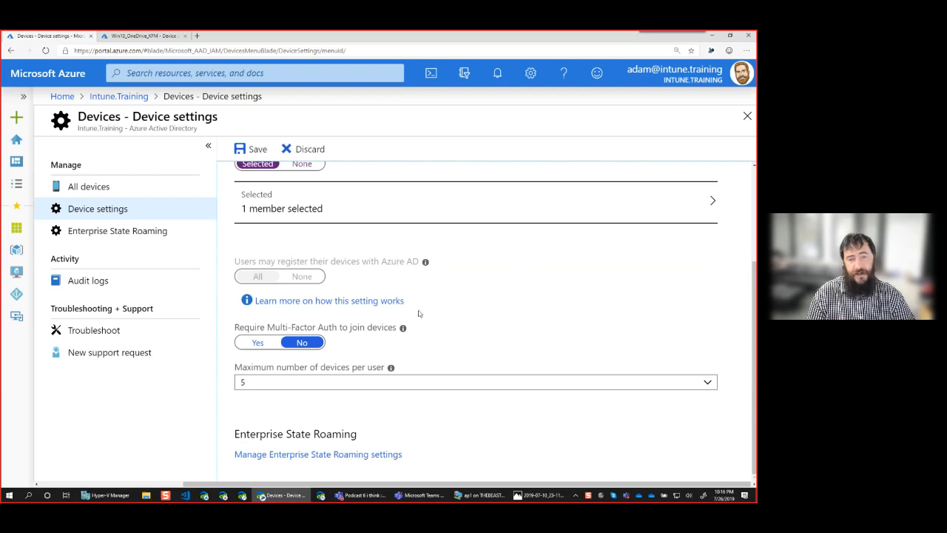
Switch 'Require Multi-Factor Auth to join devices' to Yes and save the device settings
left_click(258, 342)
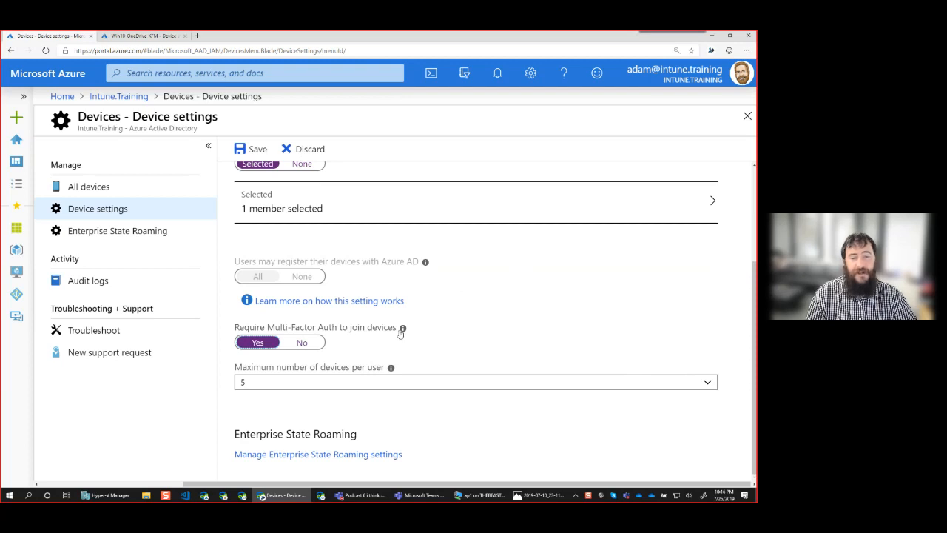
mouse_move(402, 330)
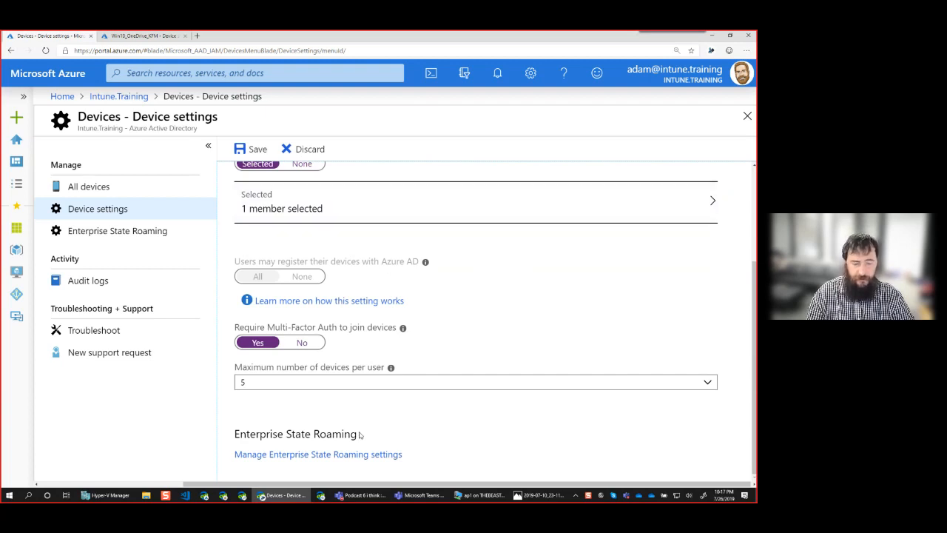
left_click(250, 152)
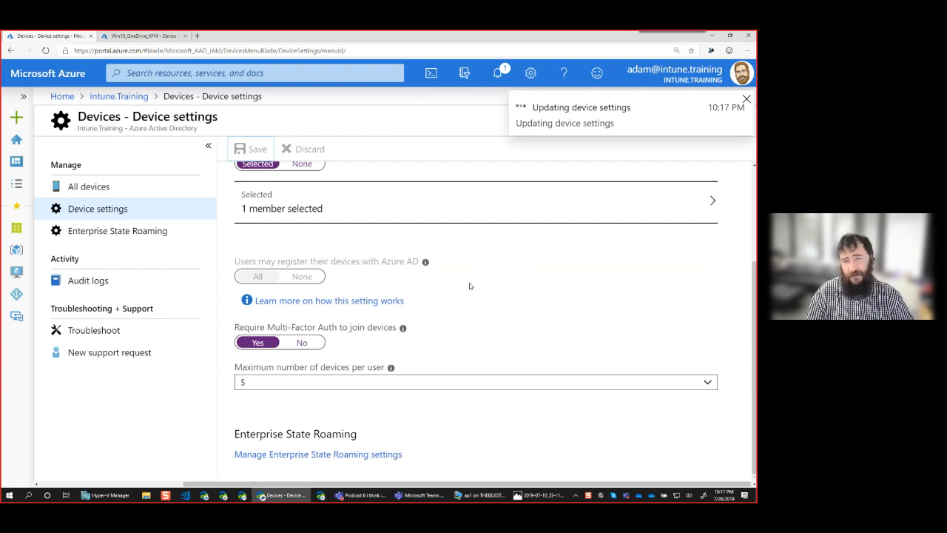
Set Maximum number of devices per user to 100, save, and open Manage Enterprise State Roaming settings
left_click(334, 383)
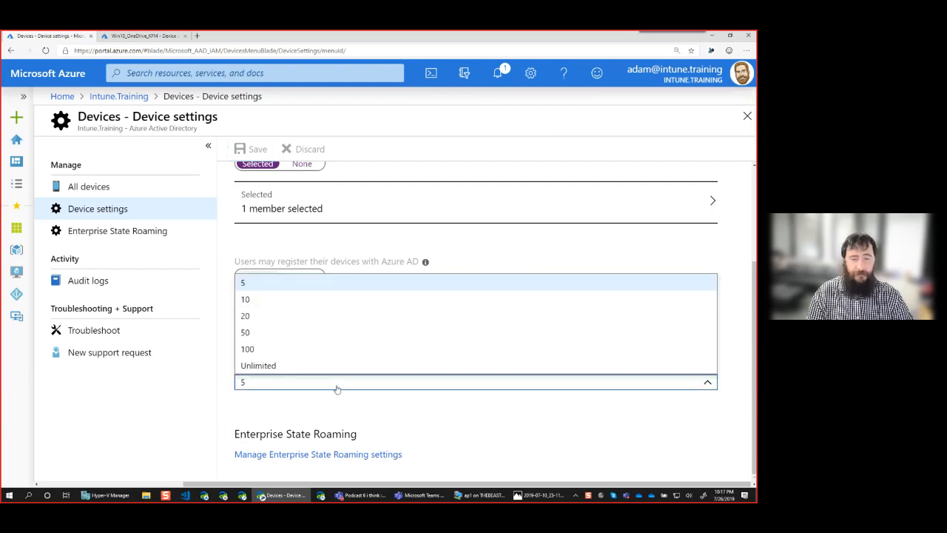
left_click(295, 365)
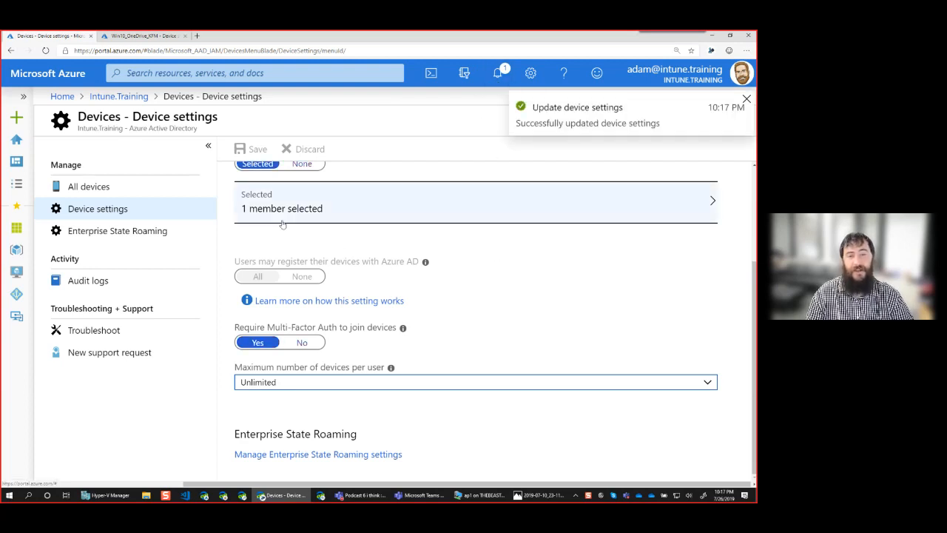
left_click(345, 382)
left_click(274, 365)
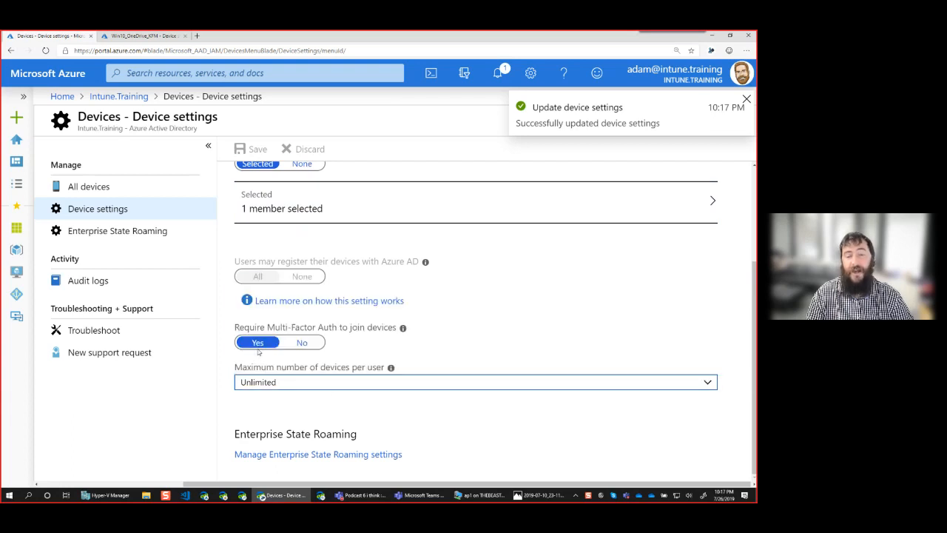
left_click(262, 382)
left_click(265, 365)
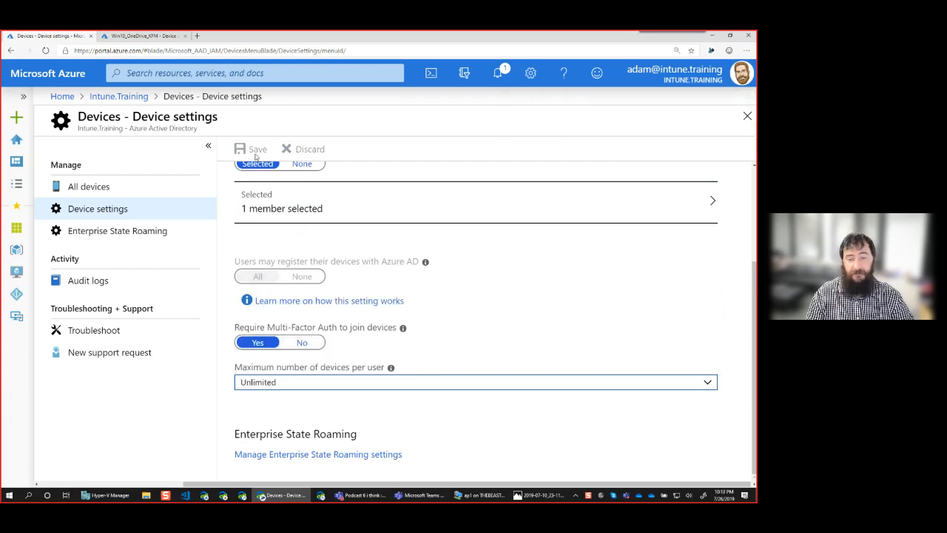
left_click(294, 382)
left_click(255, 349)
left_click(249, 152)
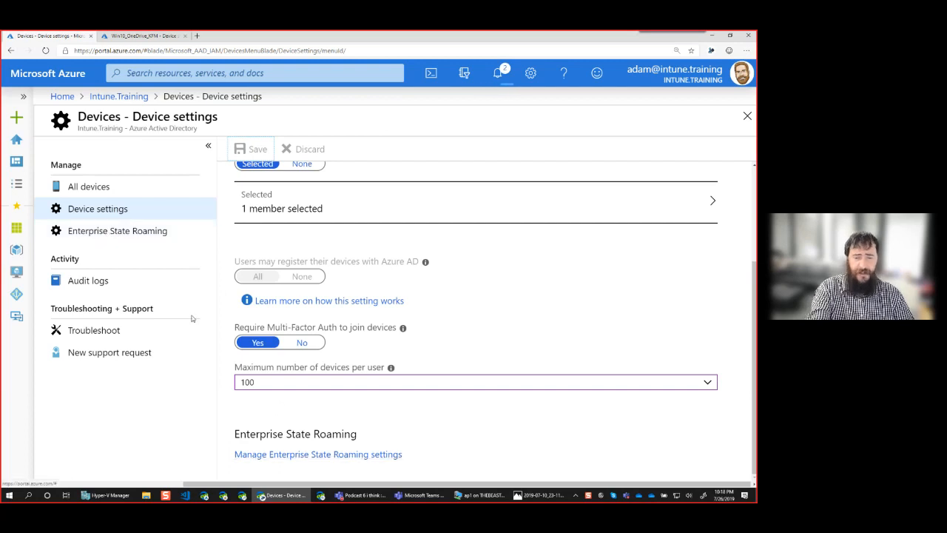
left_click(278, 454)
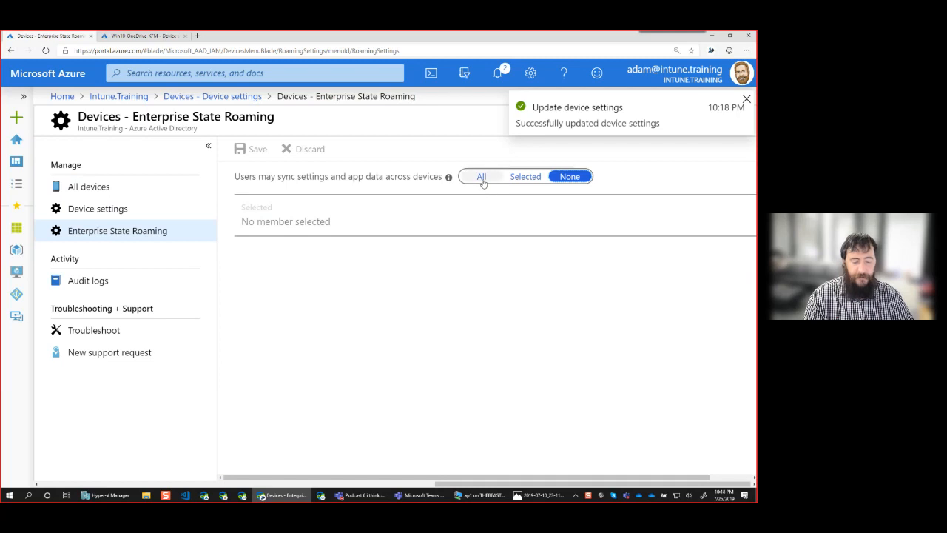
Set 'Users may sync settings and app data across devices' to All, save, and return to Device settings
left_click(482, 178)
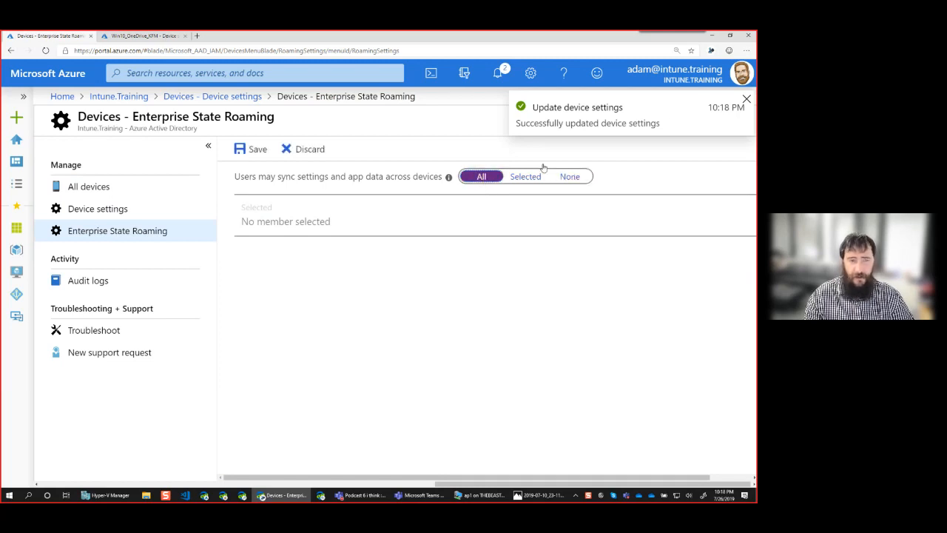
left_click(747, 99)
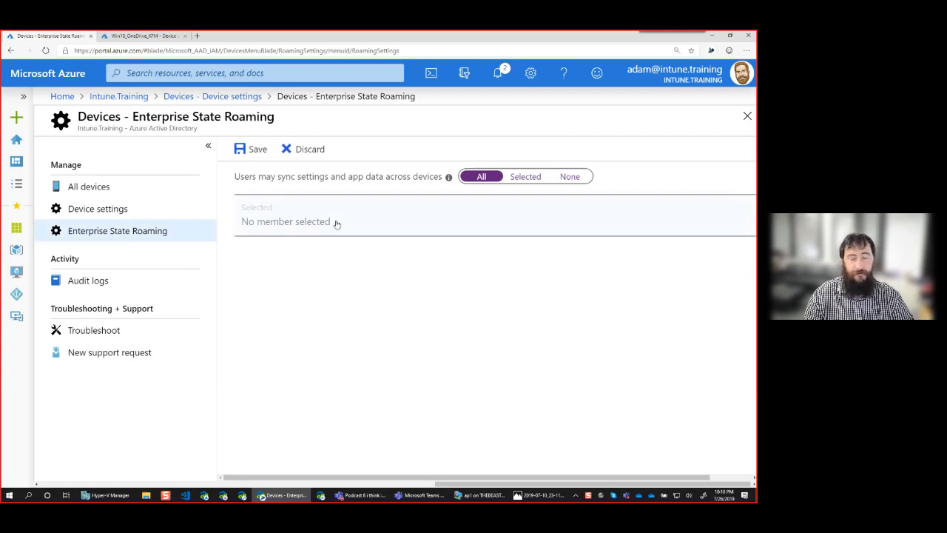
mouse_move(449, 178)
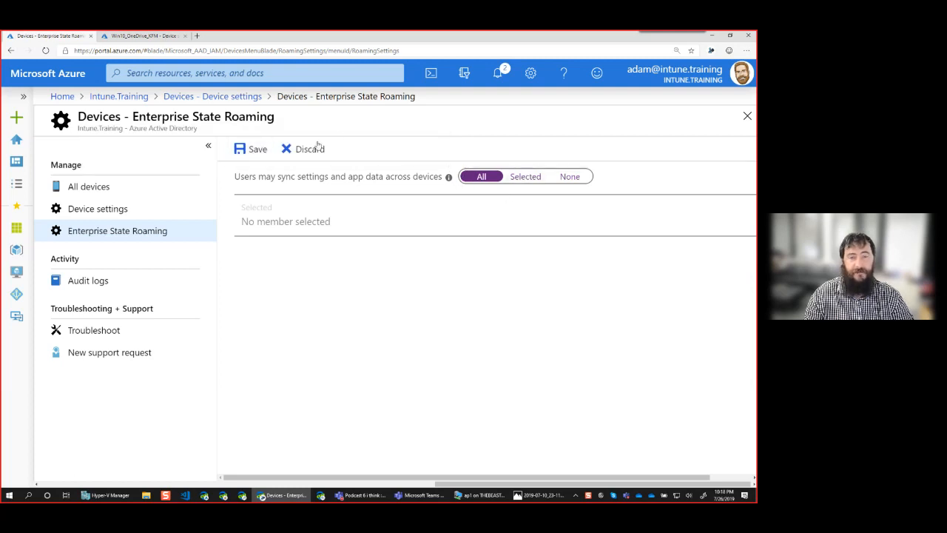
left_click(255, 150)
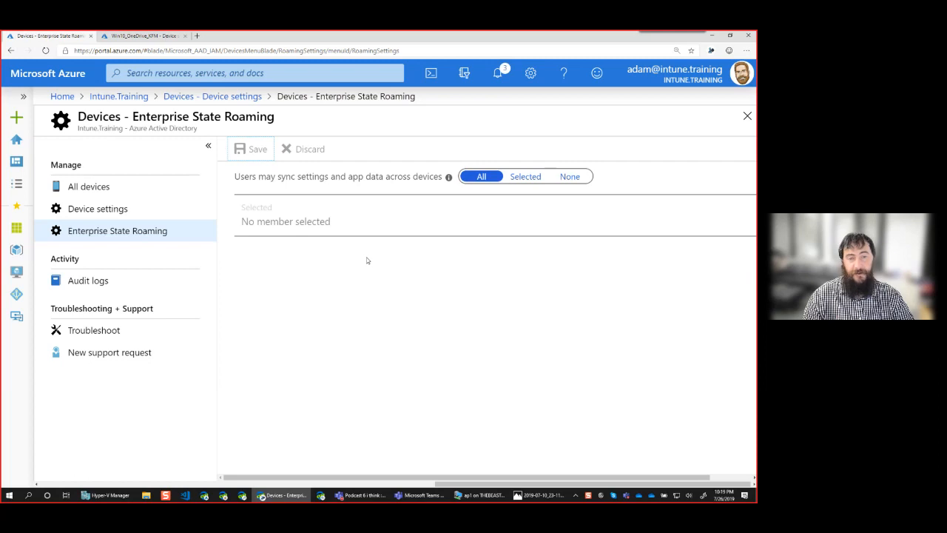
left_click(120, 212)
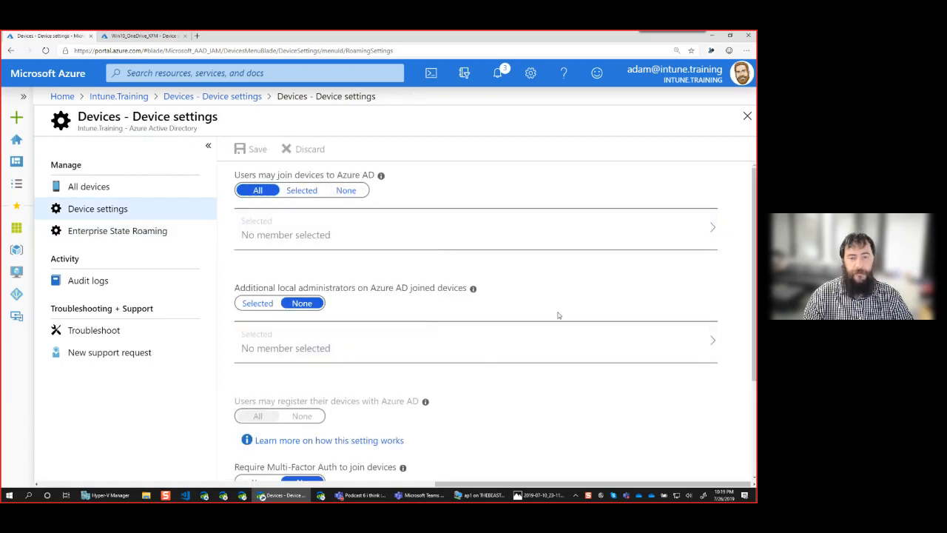
Set Multi-Factor Auth to join devices to Yes and maximum devices per user to Unlimited, then save
scroll(510, 355, "down", 2)
scroll(512, 356, "down", 2)
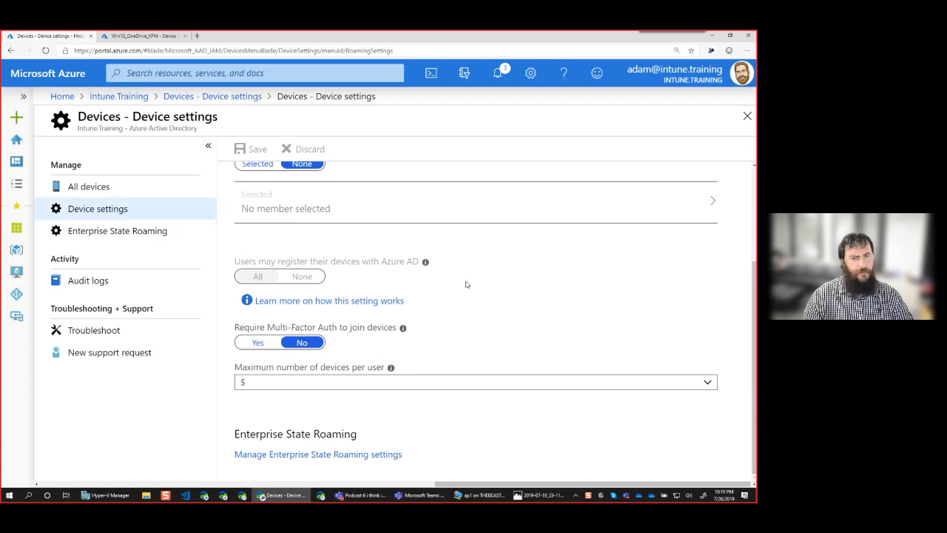
scroll(465, 284, "up", 4)
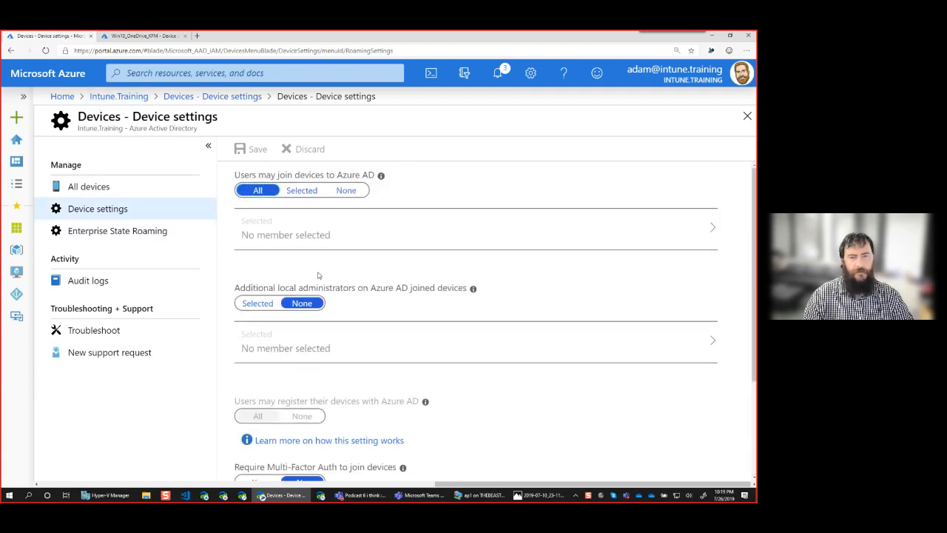
left_click(122, 210)
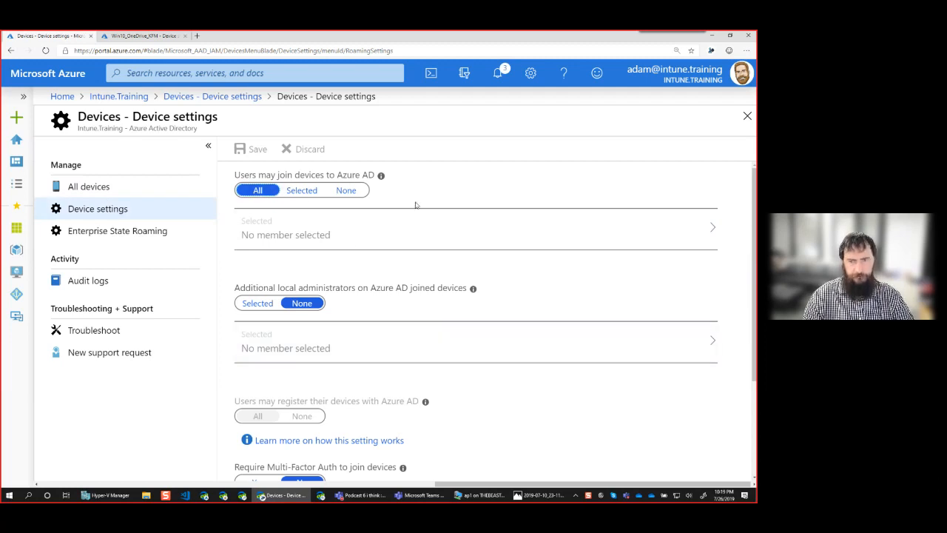
scroll(452, 370, "down", 2)
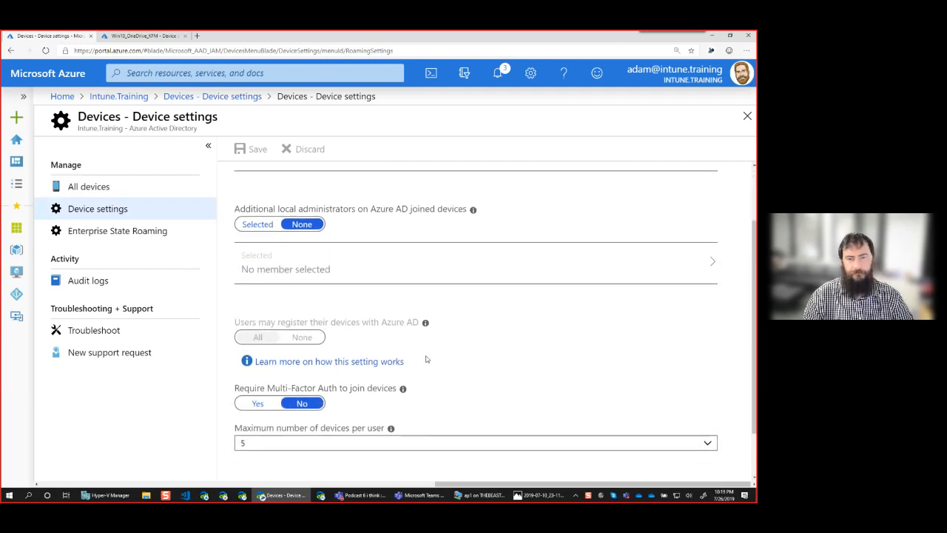
scroll(425, 359, "down", 2)
scroll(288, 234, "up", 4)
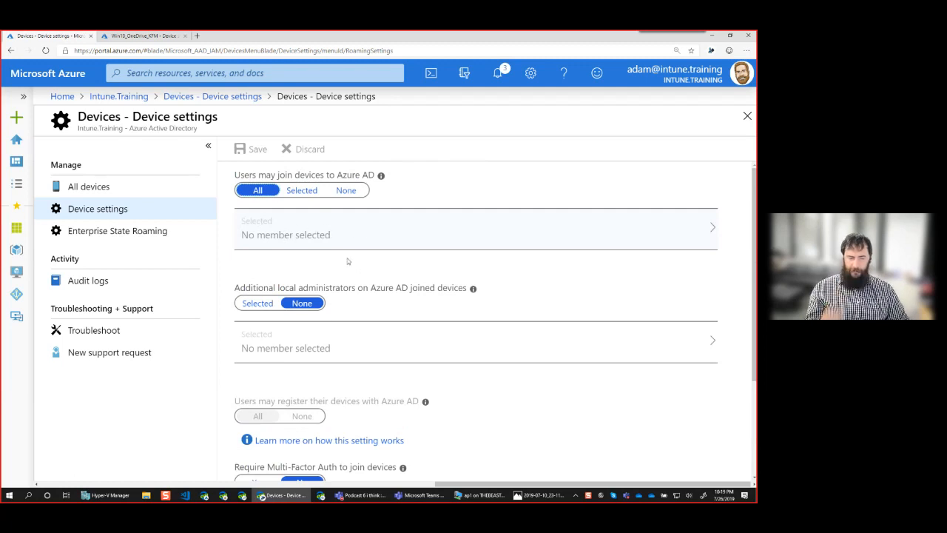
scroll(334, 355, "down", 4)
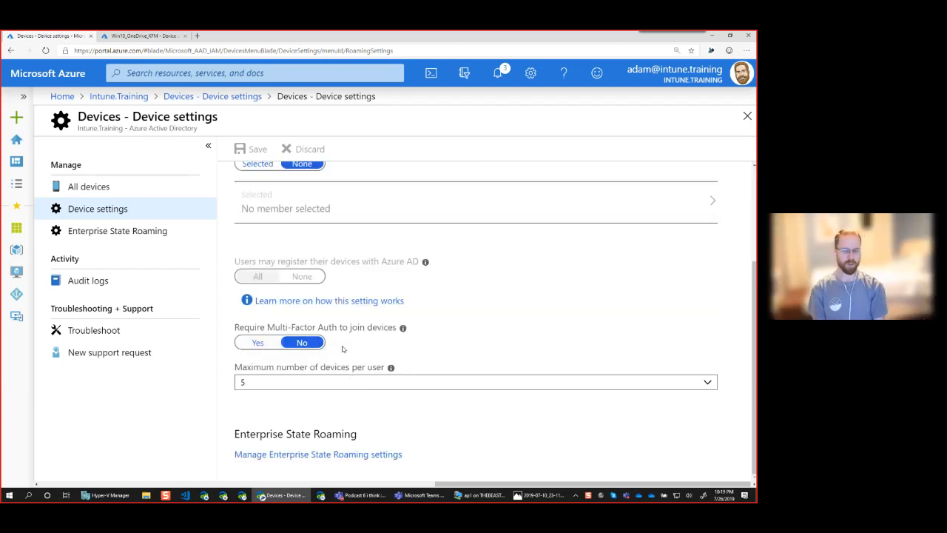
left_click(257, 342)
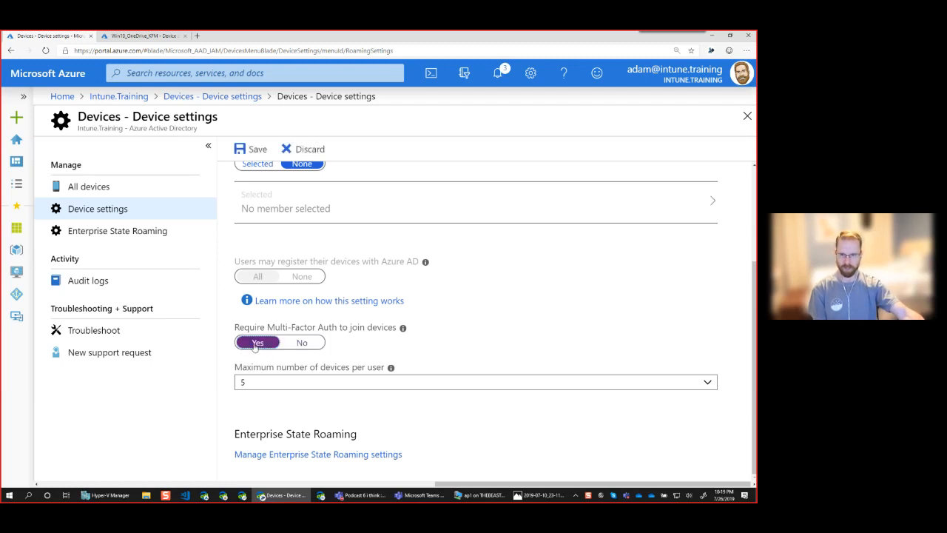
left_click(287, 384)
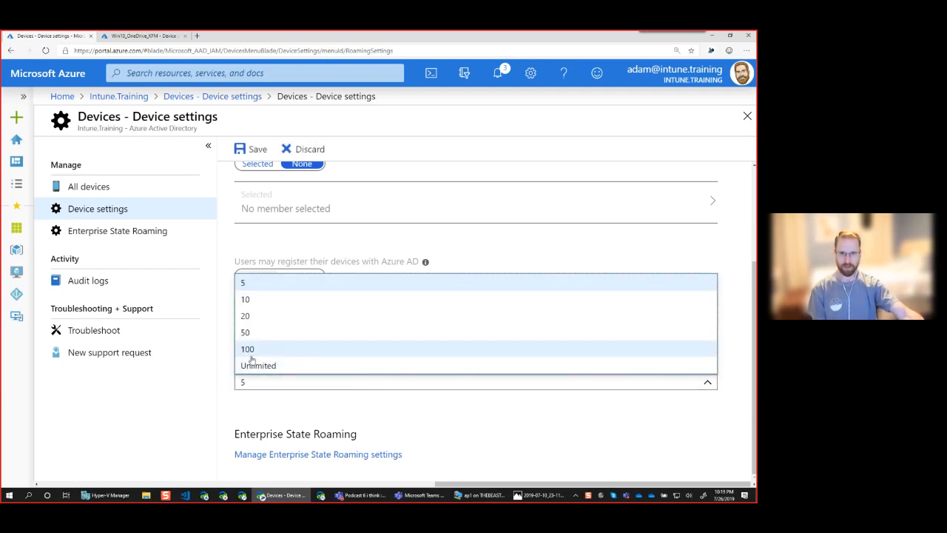
left_click(259, 370)
left_click(253, 146)
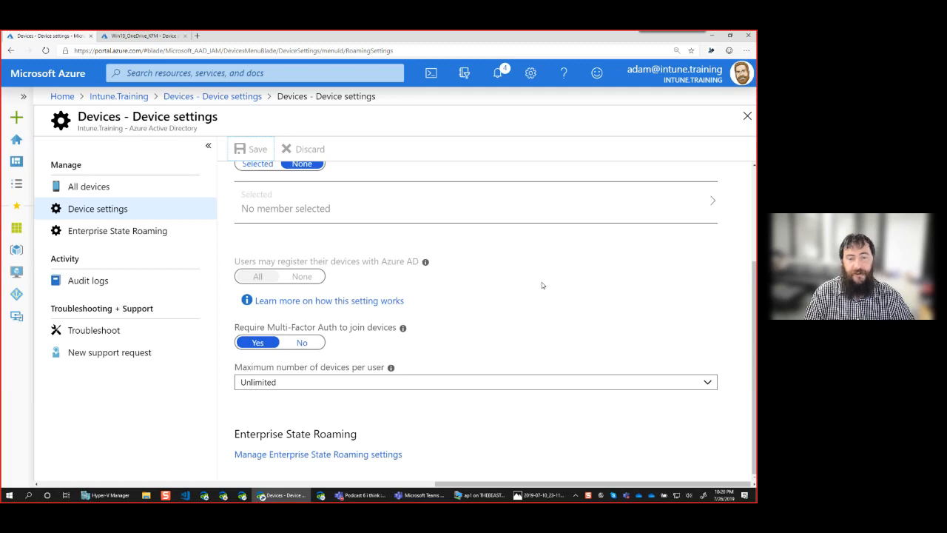
Check the portal notifications for the successful update, then switch to the Windows 10 VM window
left_click(498, 75)
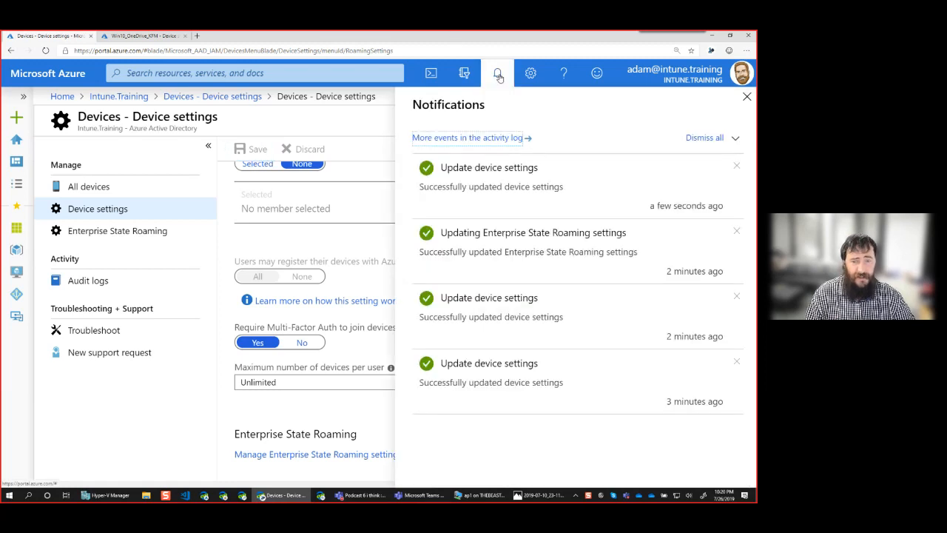
left_click(498, 75)
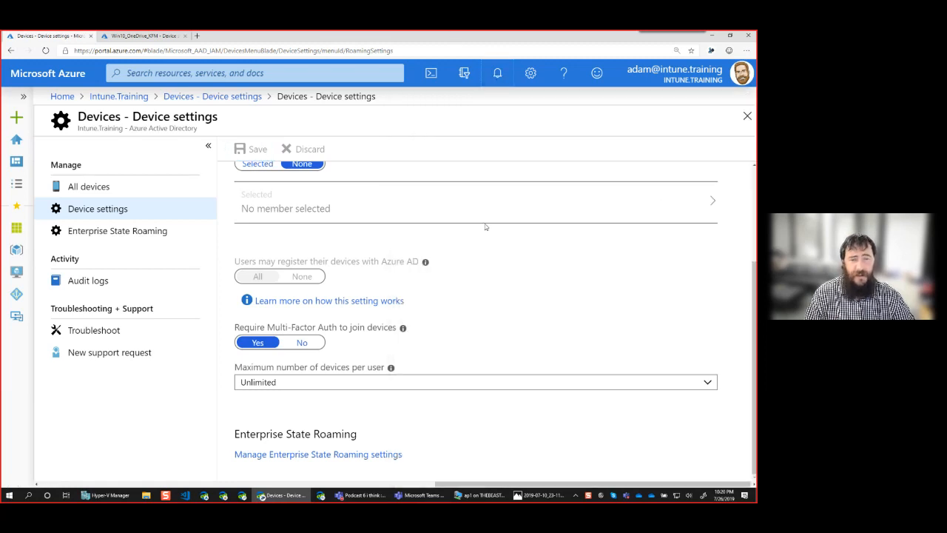
left_click(486, 499)
Open the Azure AD work account's Info page in Settings > Accounts > Access work or school
left_click_drag(401, 87, 410, 94)
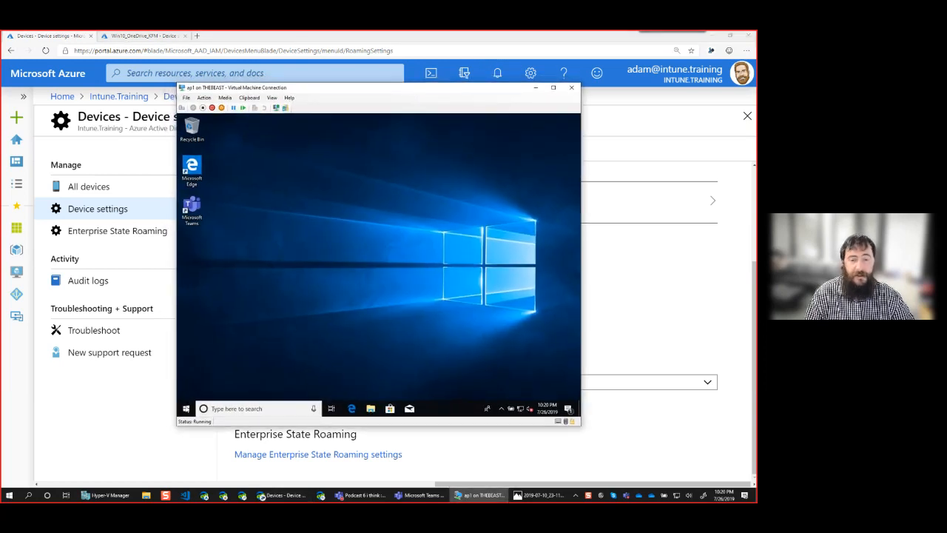
left_click(186, 409)
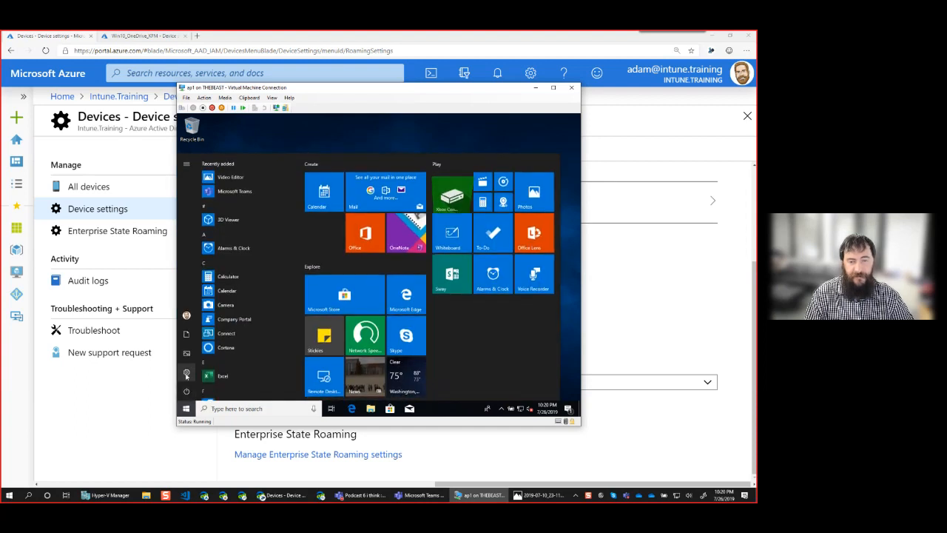
left_click(186, 373)
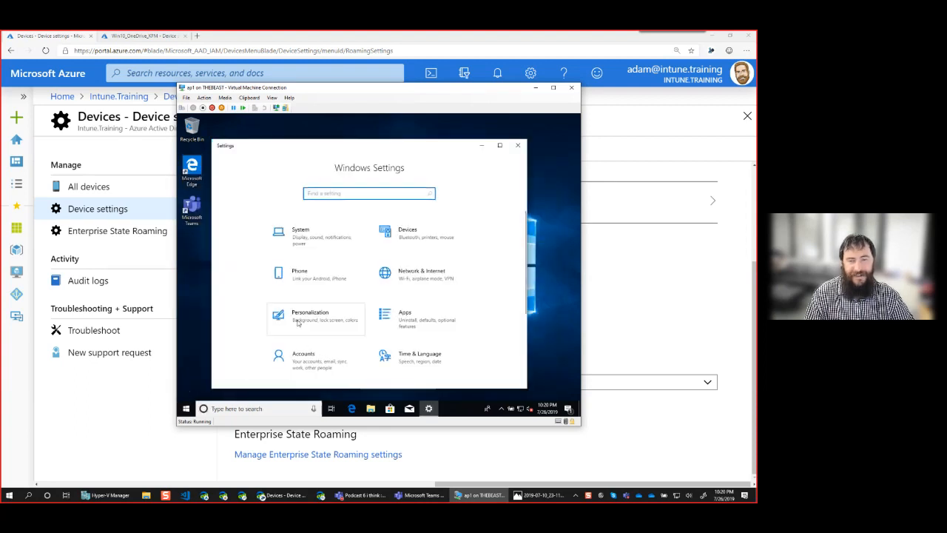
scroll(337, 361, "down", 3)
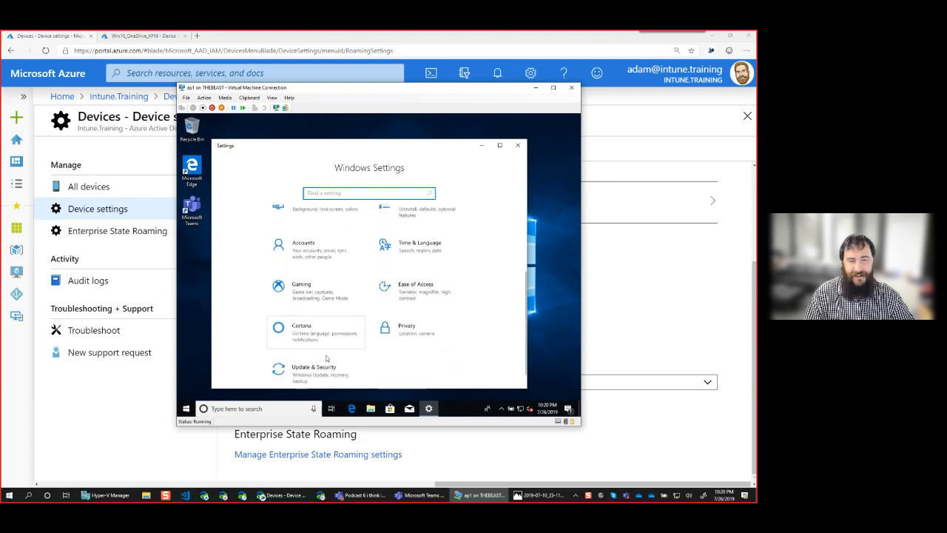
scroll(324, 359, "up", 3)
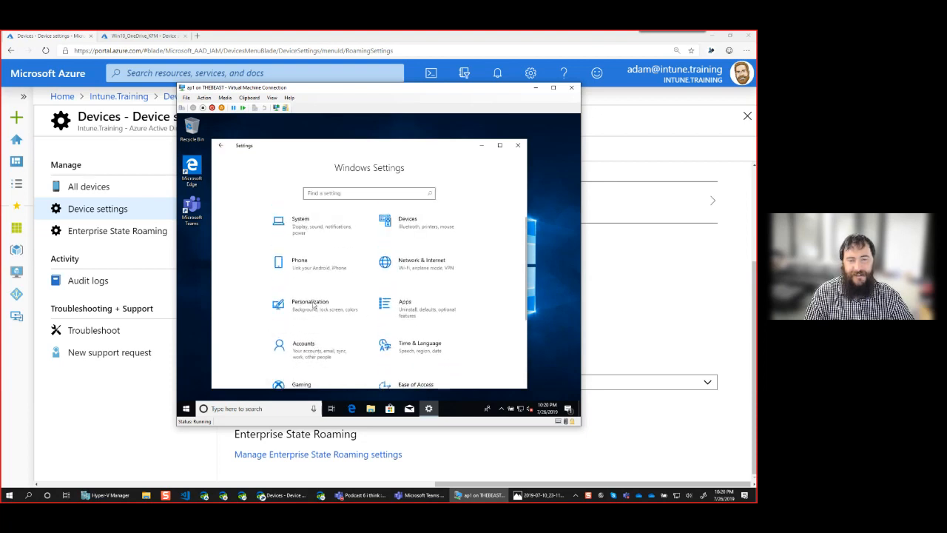
left_click(312, 352)
left_click(268, 284)
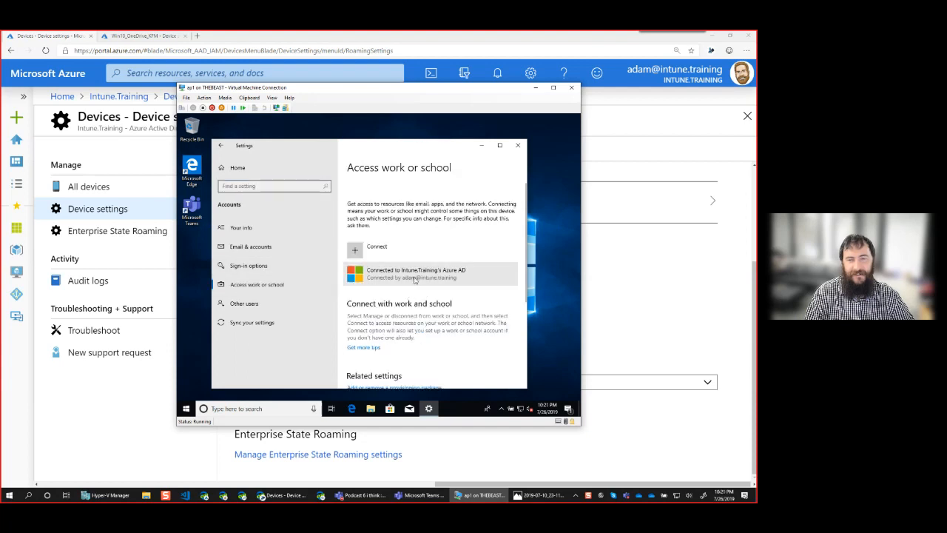
left_click(414, 279)
left_click(452, 306)
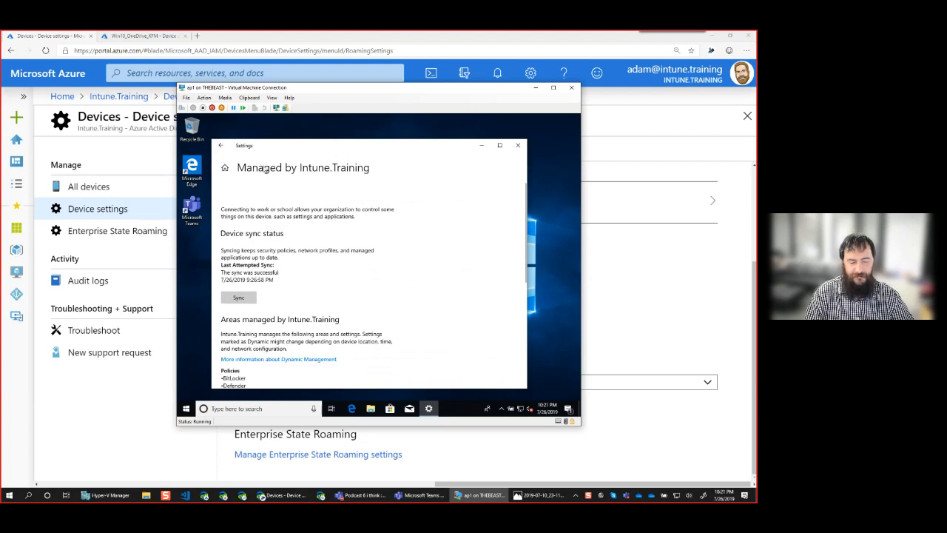
Sync the device with Intune, checking the OneDrive tray status until sync succeeds at 10:21:11 PM
left_click(247, 300)
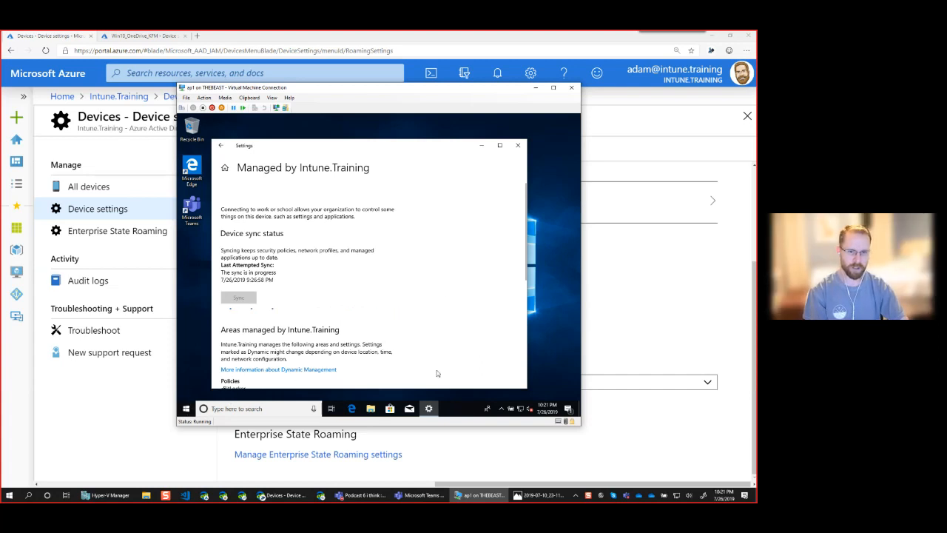
left_click(500, 408)
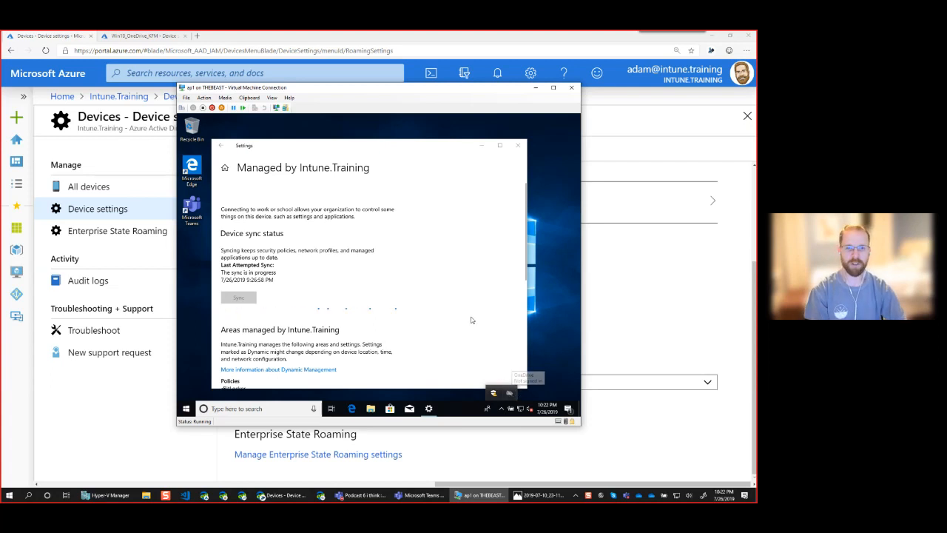
left_click(426, 146)
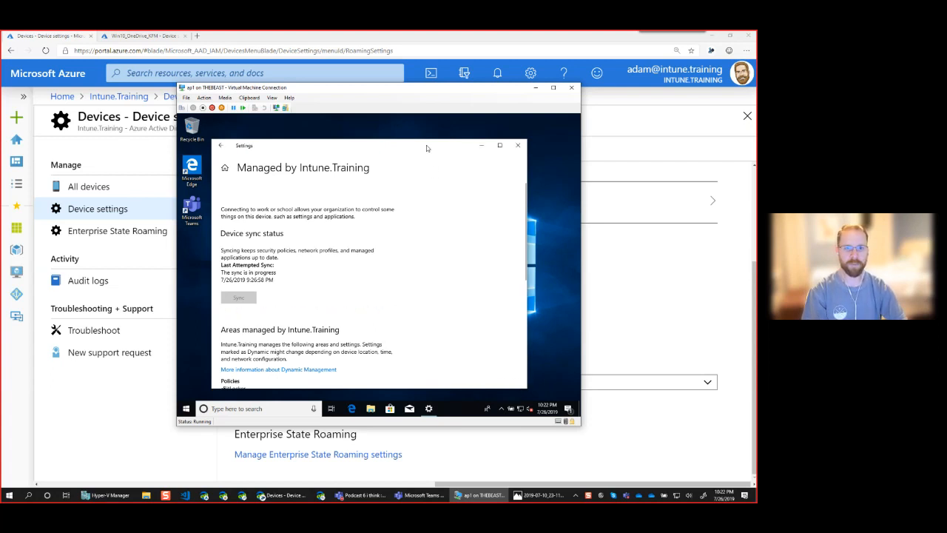
left_click(502, 406)
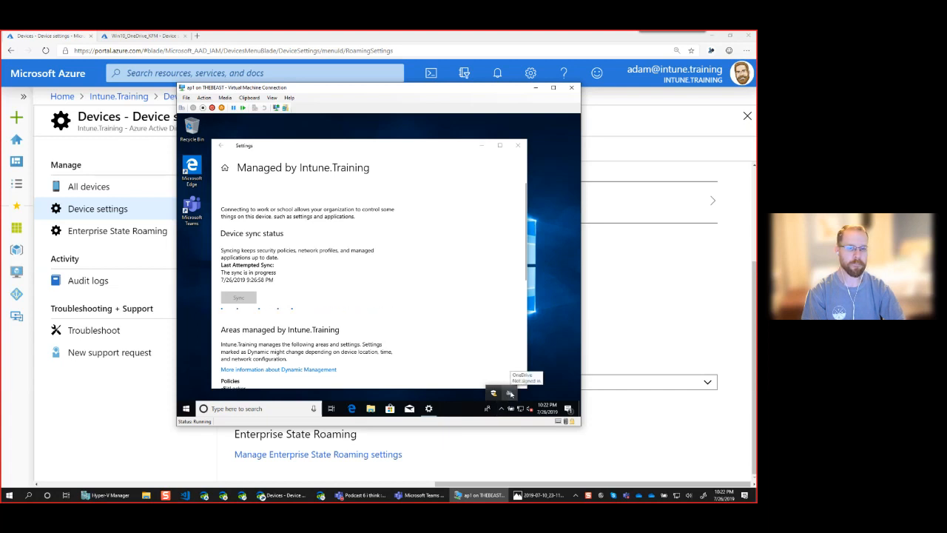
left_click(510, 392)
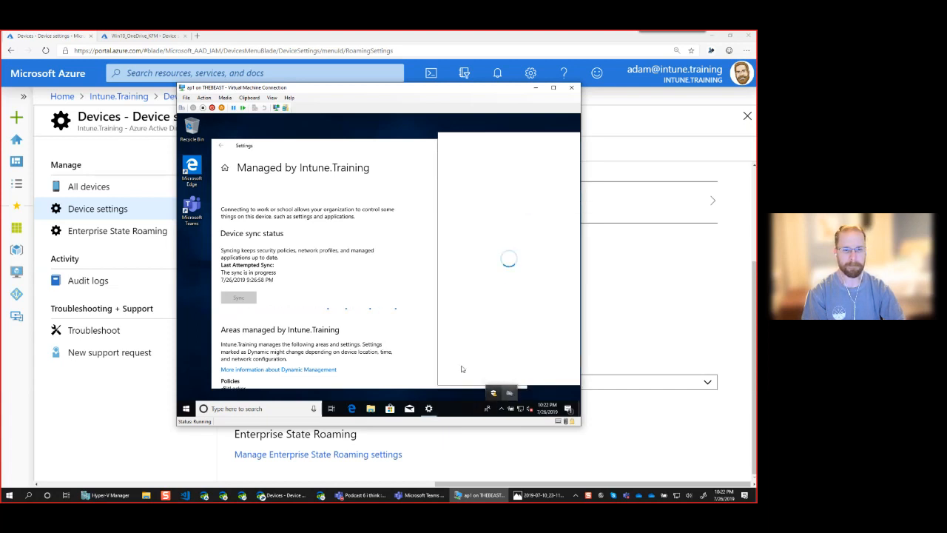
left_click(401, 316)
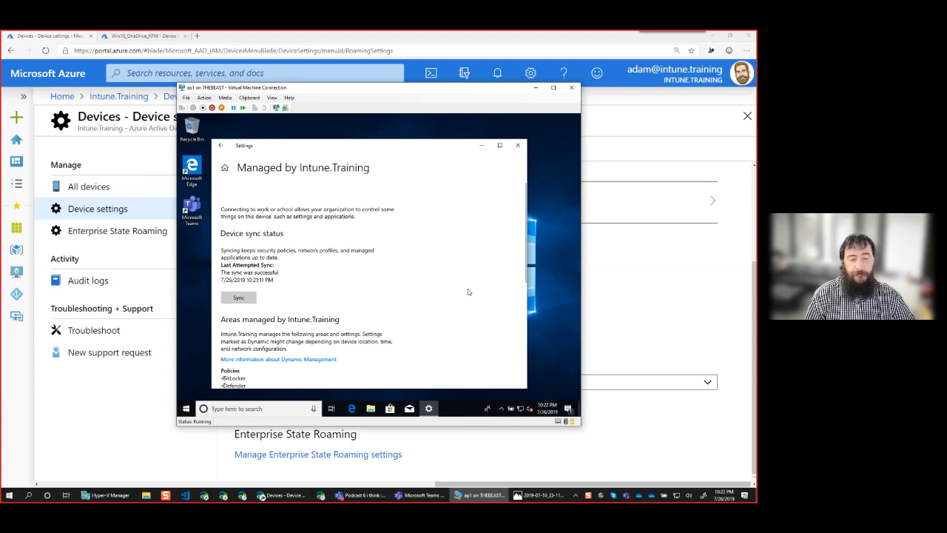
Scroll through the BitLocker and Defender policies and connection info, then sync with Intune again
scroll(467, 294, "down", 2)
scroll(471, 301, "down", 2)
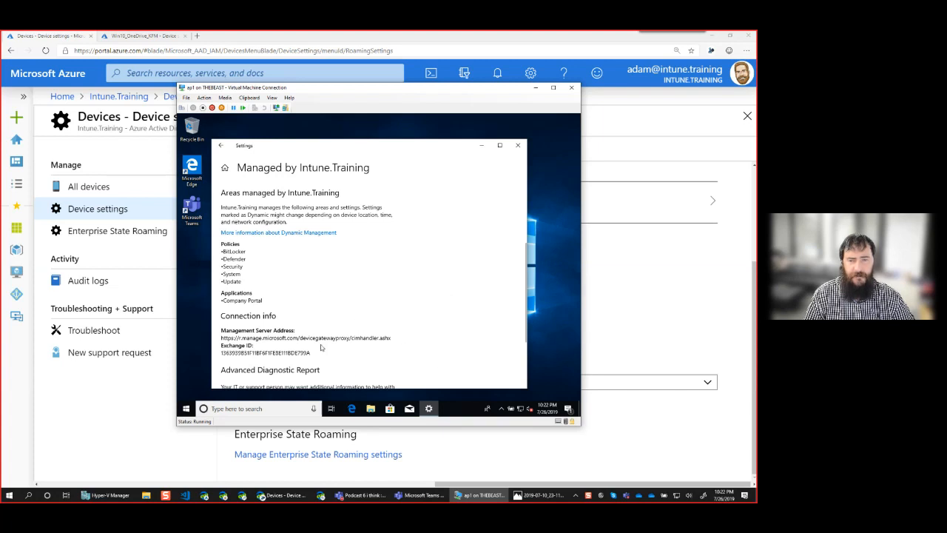
scroll(318, 351, "down", 3)
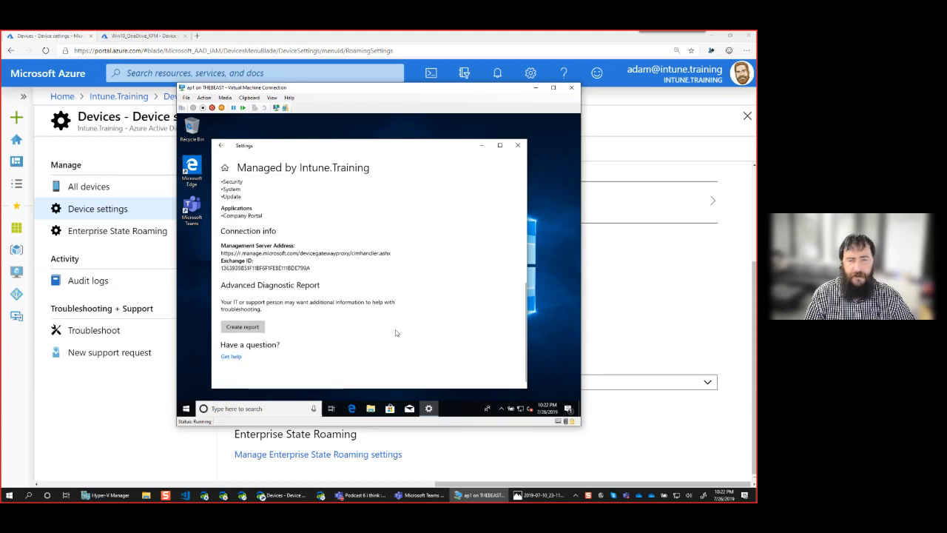
scroll(394, 336, "up", 2)
scroll(394, 333, "down", 2)
scroll(399, 325, "up", 5)
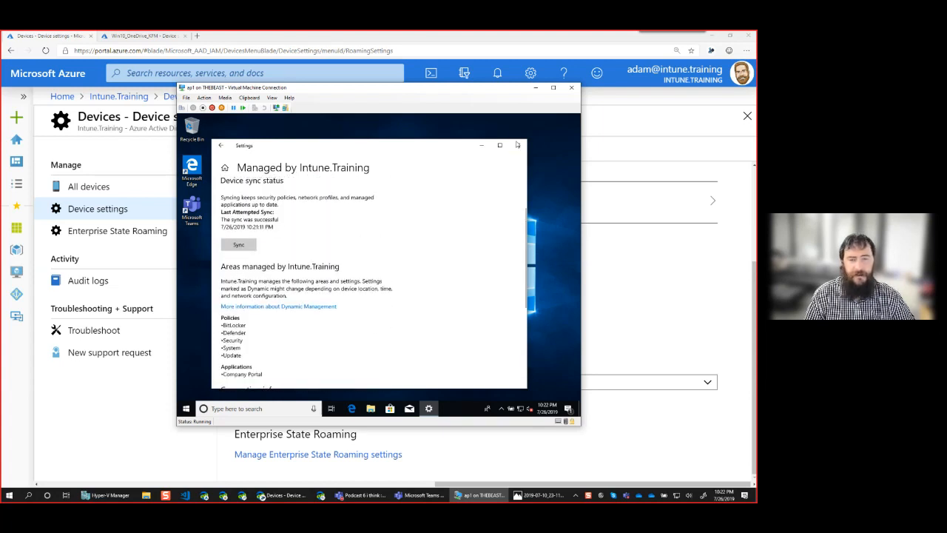
left_click(239, 244)
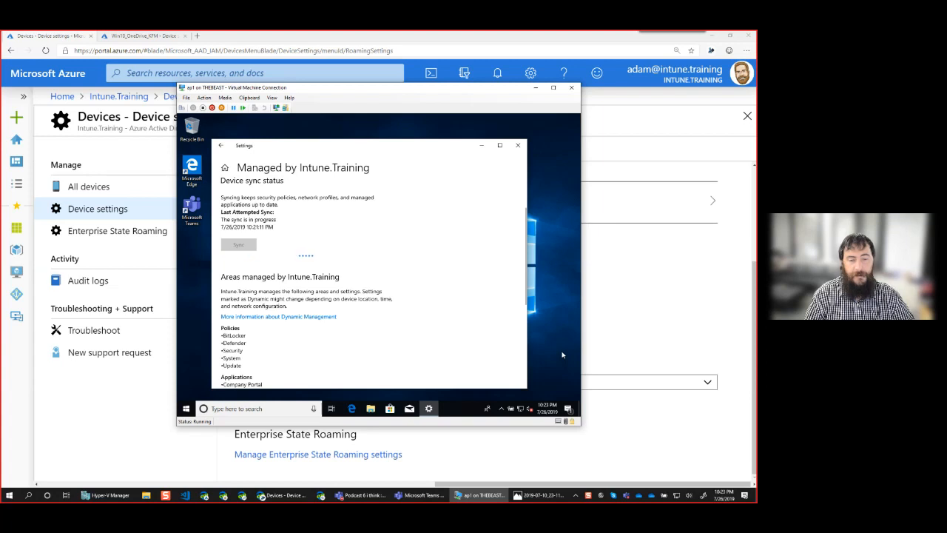
Wait for the second Intune sync to report success, then close the Settings window
left_click(502, 408)
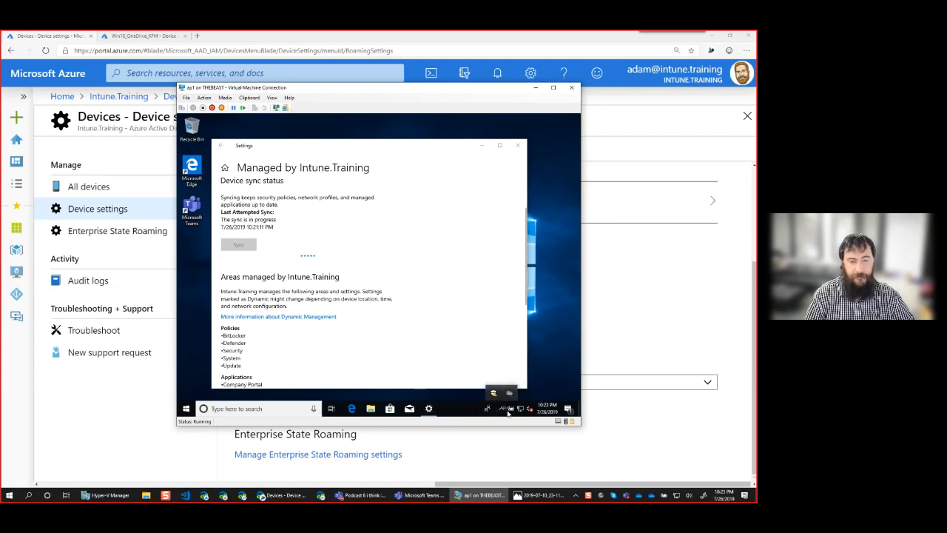
left_click_drag(496, 410, 498, 410)
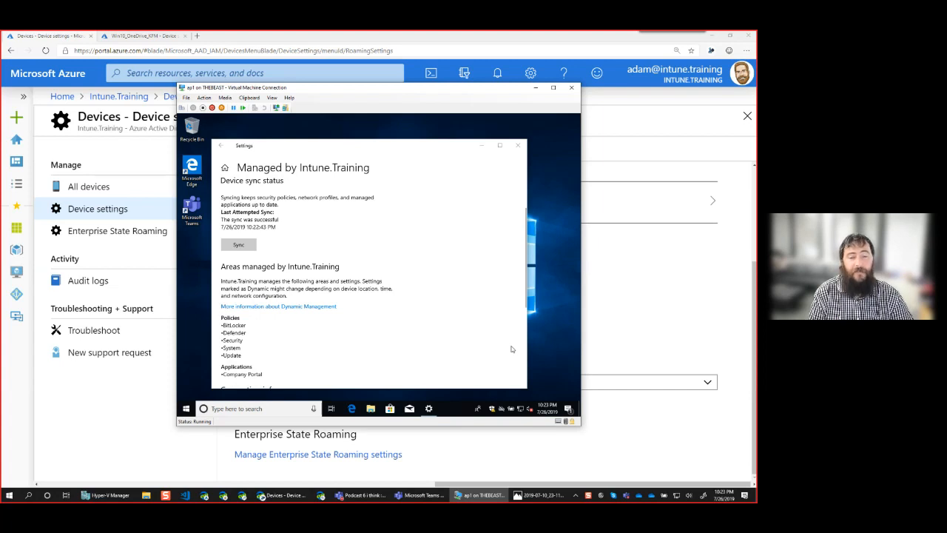
left_click(515, 148)
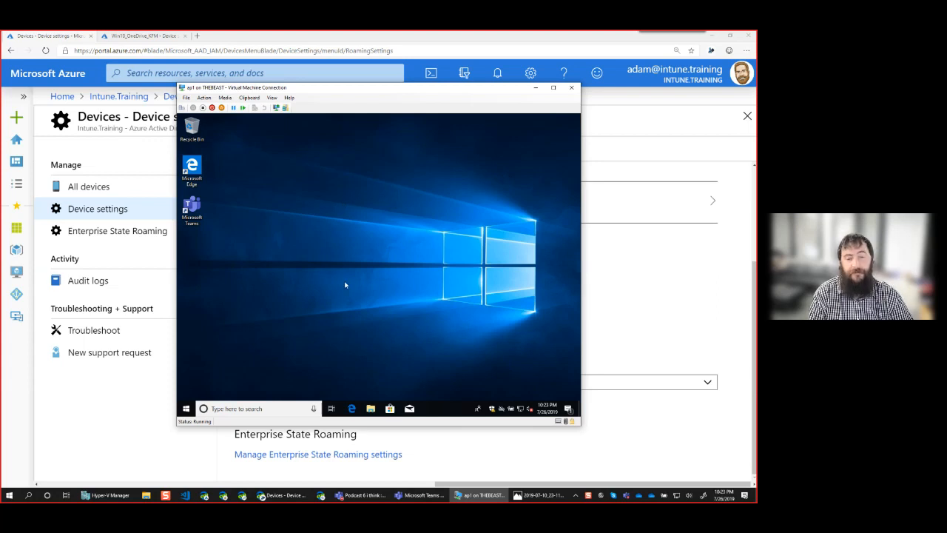
Sign out through the Start menu account icon and sign back in with the account PIN
left_click(186, 407)
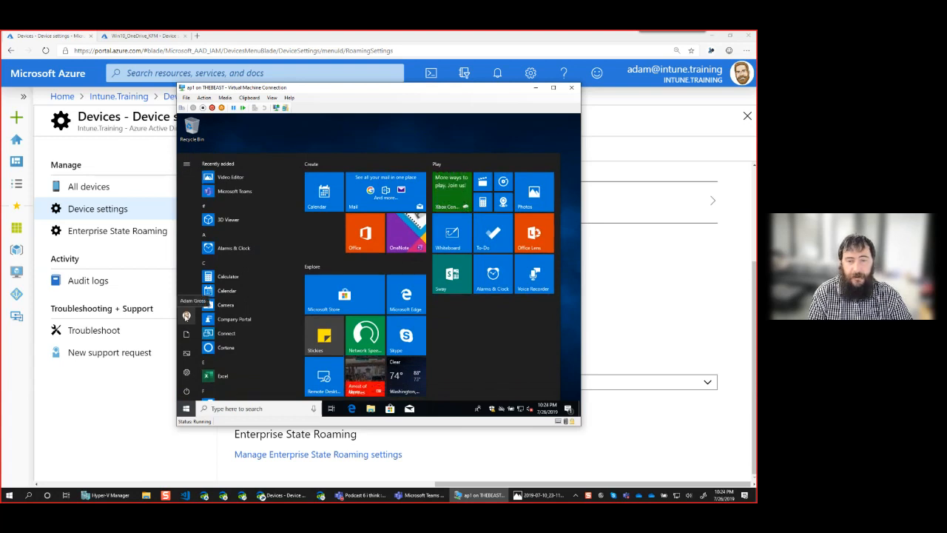
left_click(186, 318)
left_click(196, 278)
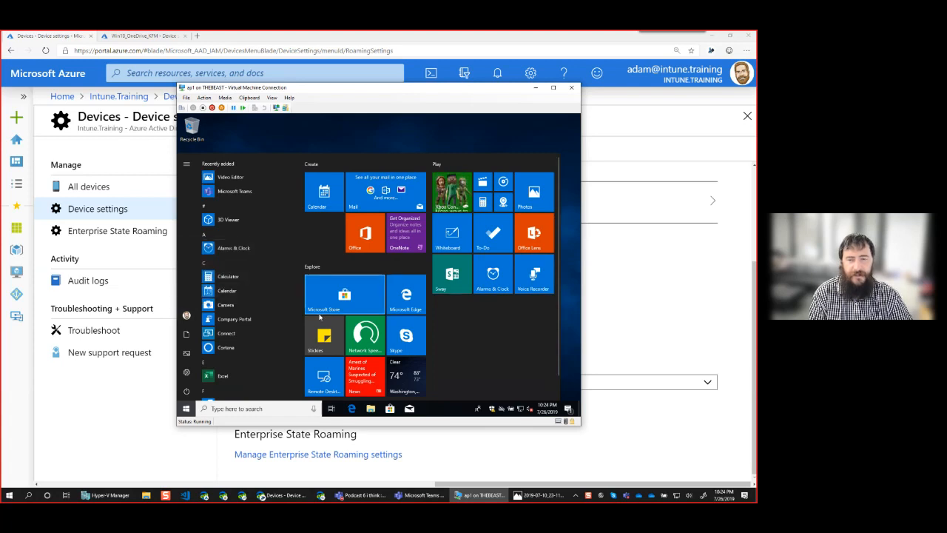
left_click(294, 314)
type("12••••")
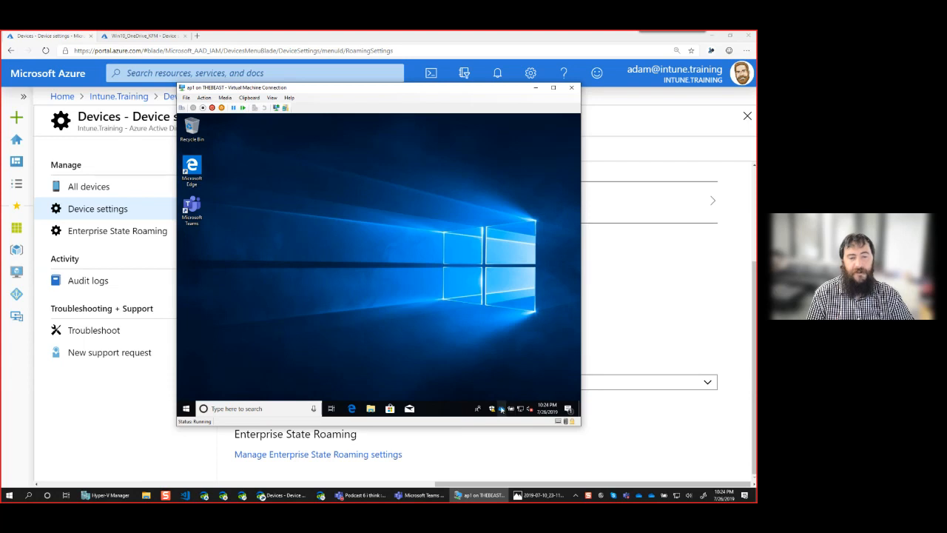
Open File Explorer, check the OneDrive status flyout, and browse Documents under This PC
left_click(370, 409)
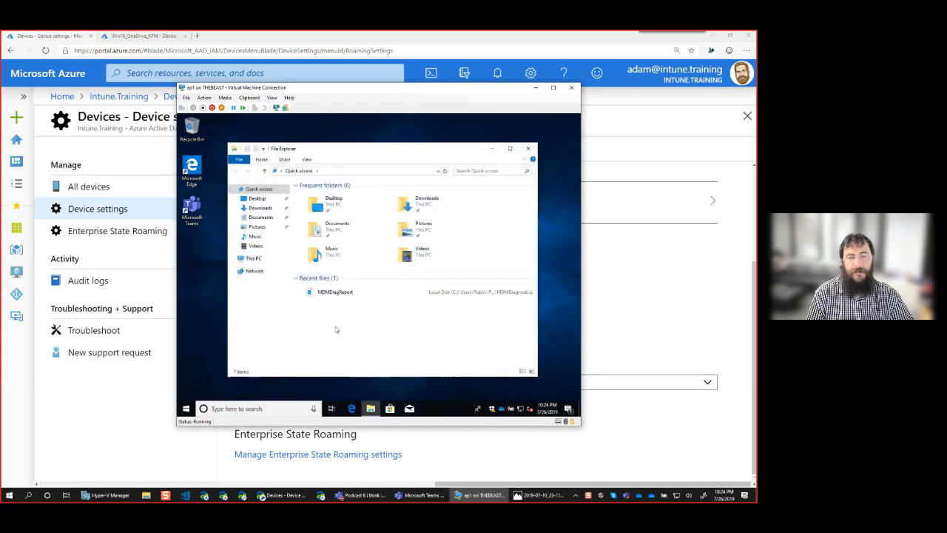
left_click(233, 259)
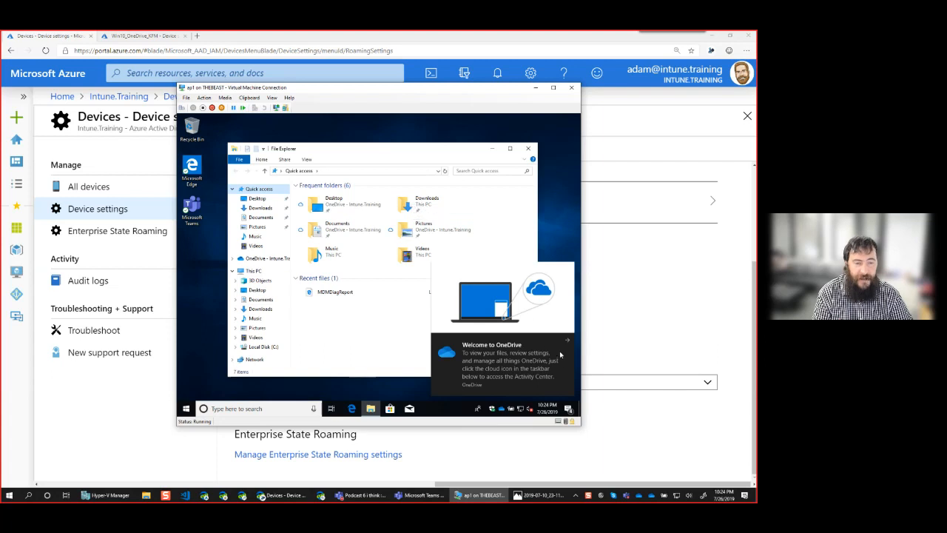
left_click(502, 411)
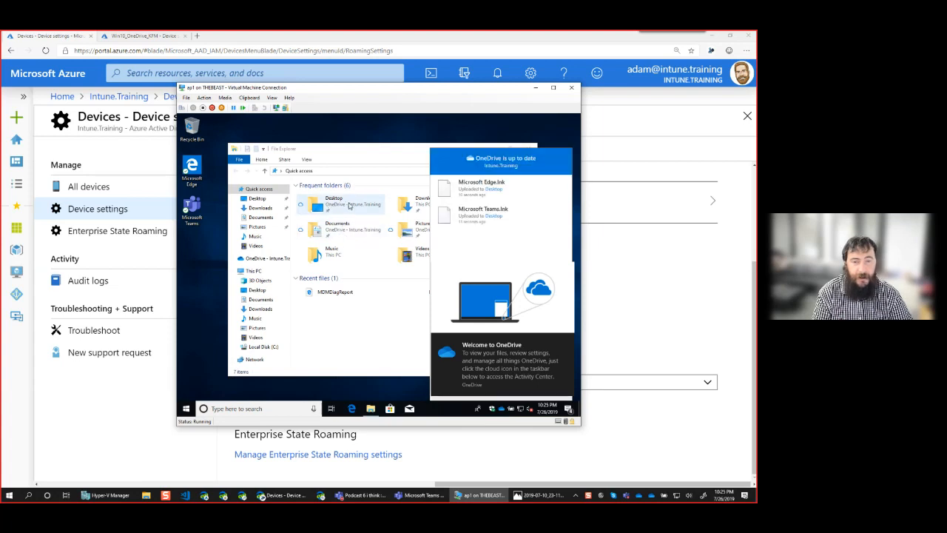
left_click(350, 206)
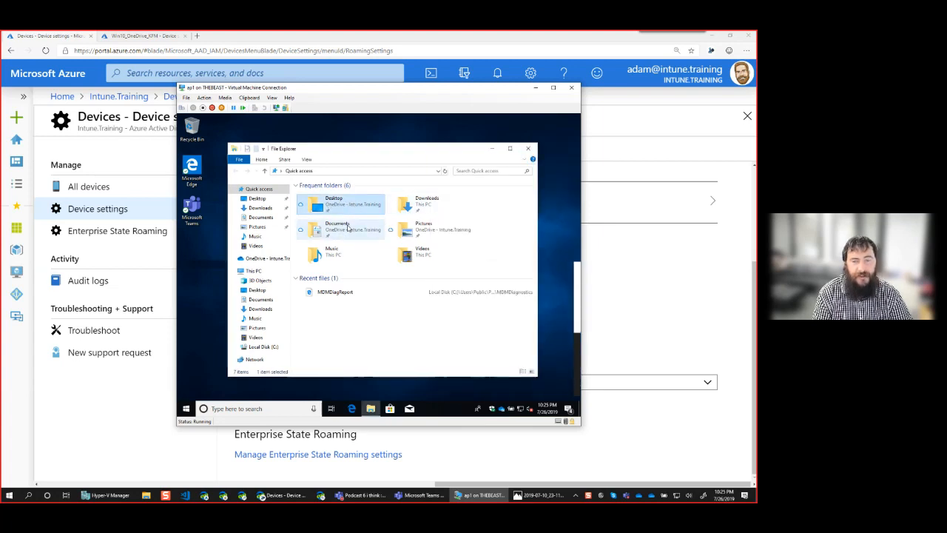
double_click(347, 226)
left_click(295, 171)
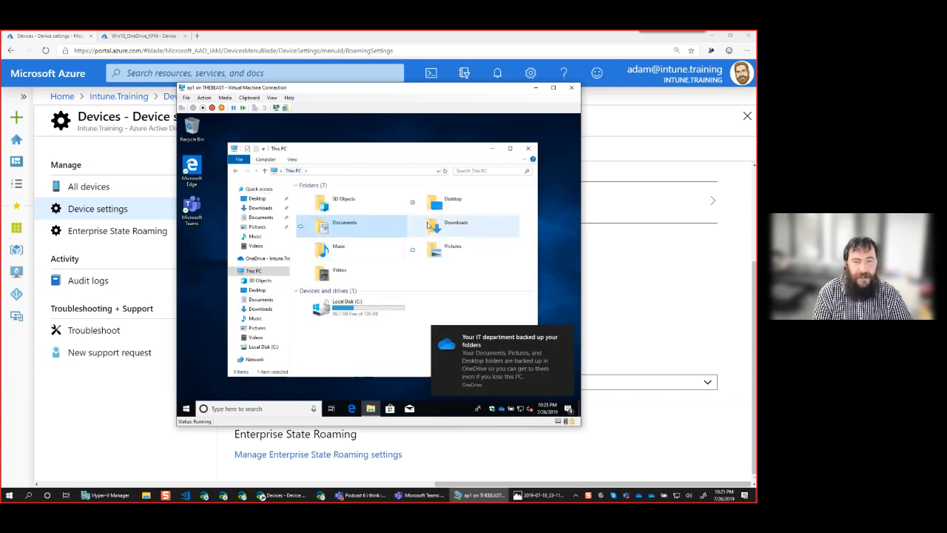
Open Desktop, inspect the synced Microsoft Edge and Microsoft Teams shortcuts, and narrow the Name column
double_click(438, 204)
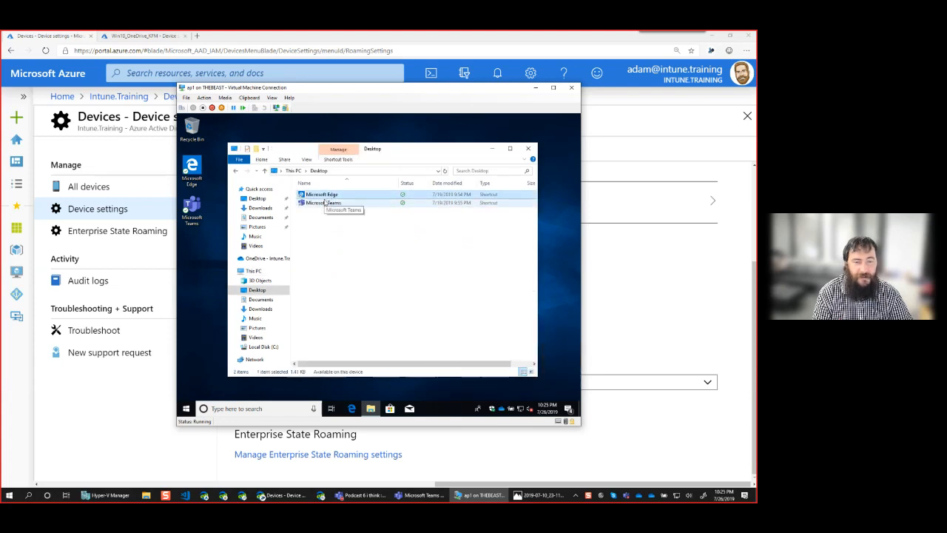
left_click(324, 196)
left_click(340, 205, "ctrl")
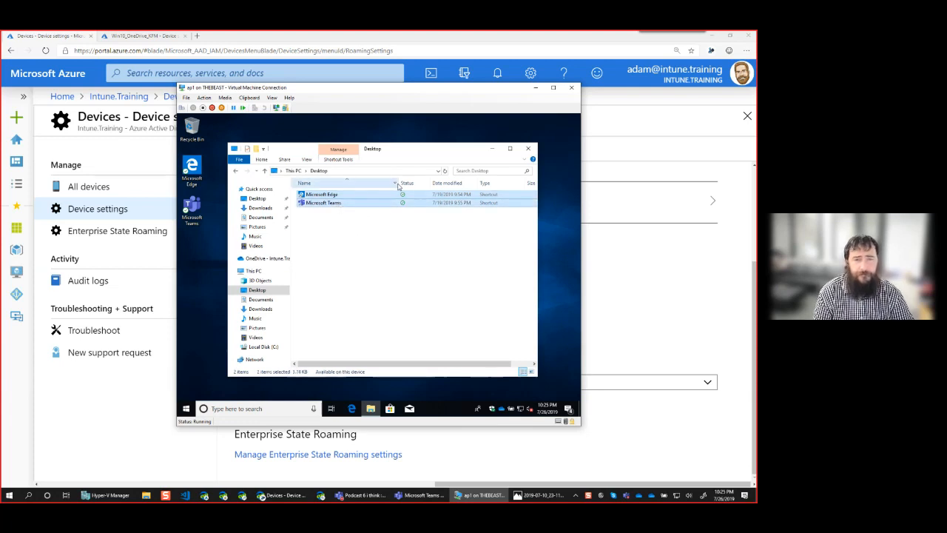
left_click_drag(398, 185, 373, 186)
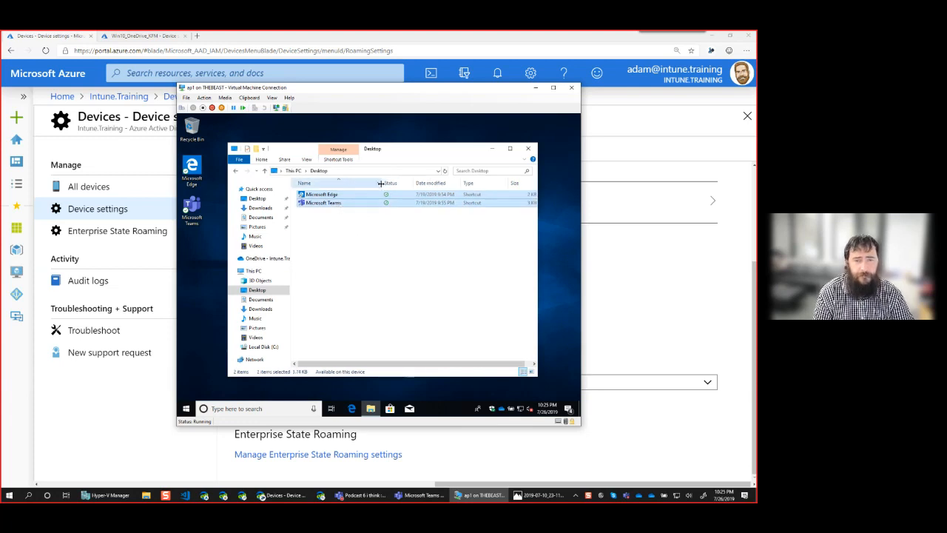
left_click(350, 225)
left_click(334, 197)
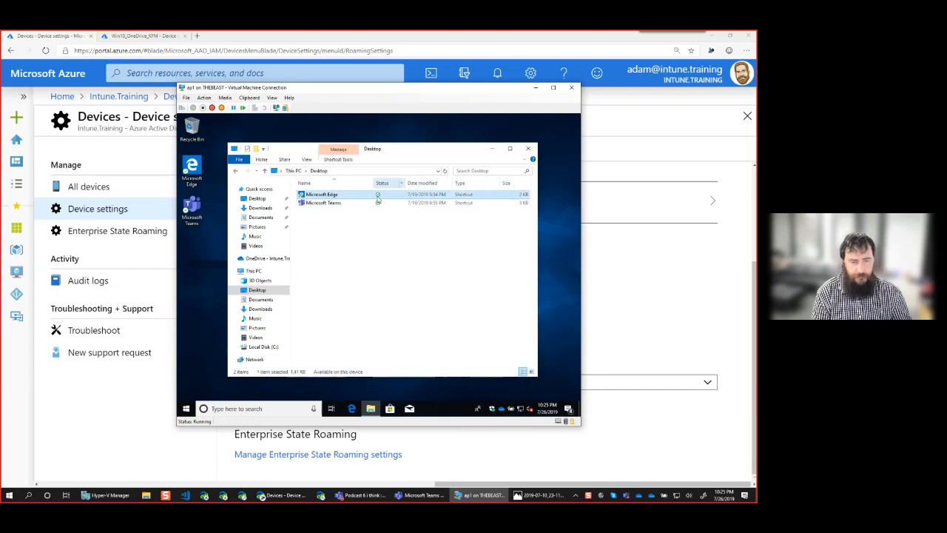
left_click_drag(372, 183, 366, 184)
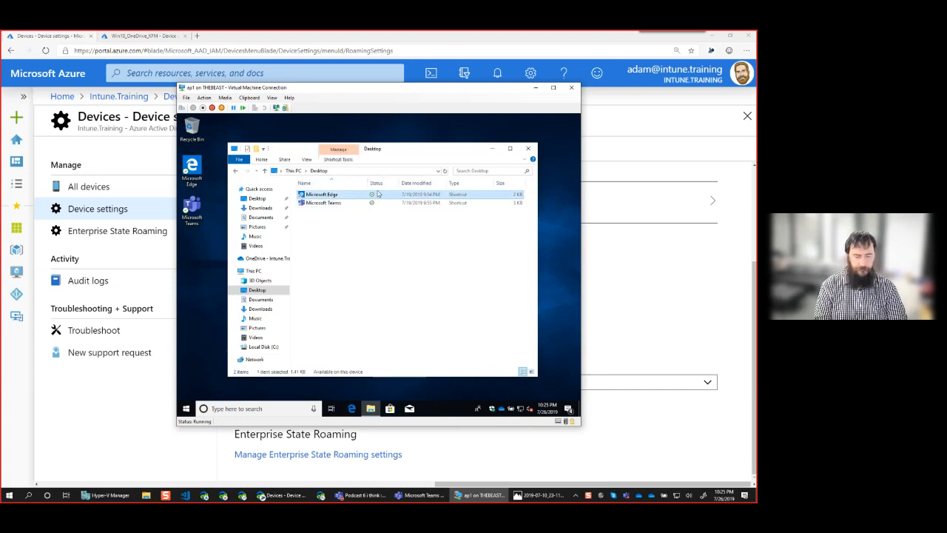
left_click(359, 237)
Create a new text document on the Desktop named Test
right_click(334, 251)
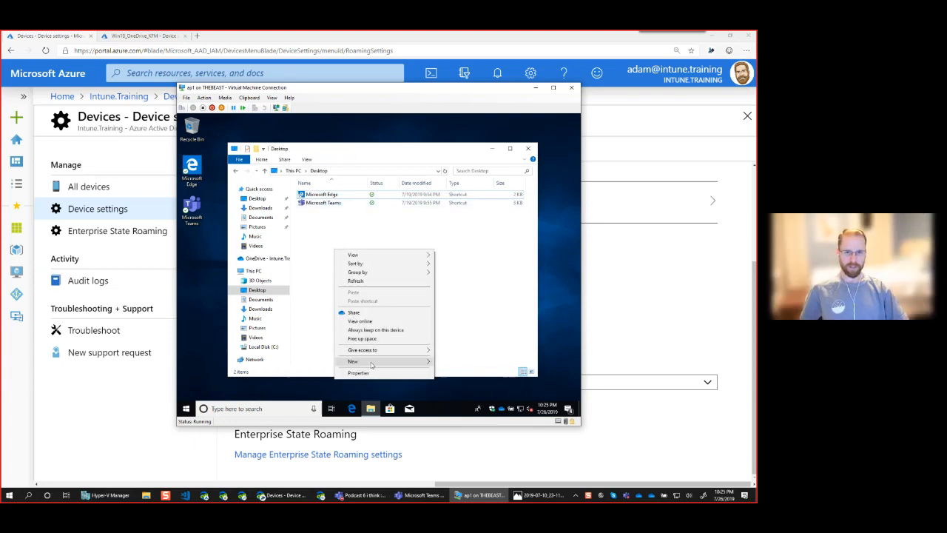
mouse_move(384, 361)
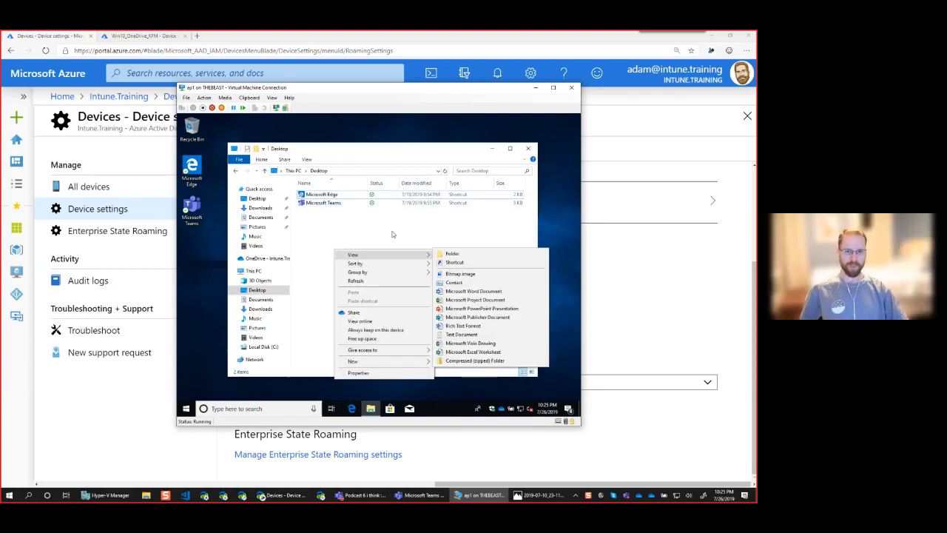
left_click(460, 334)
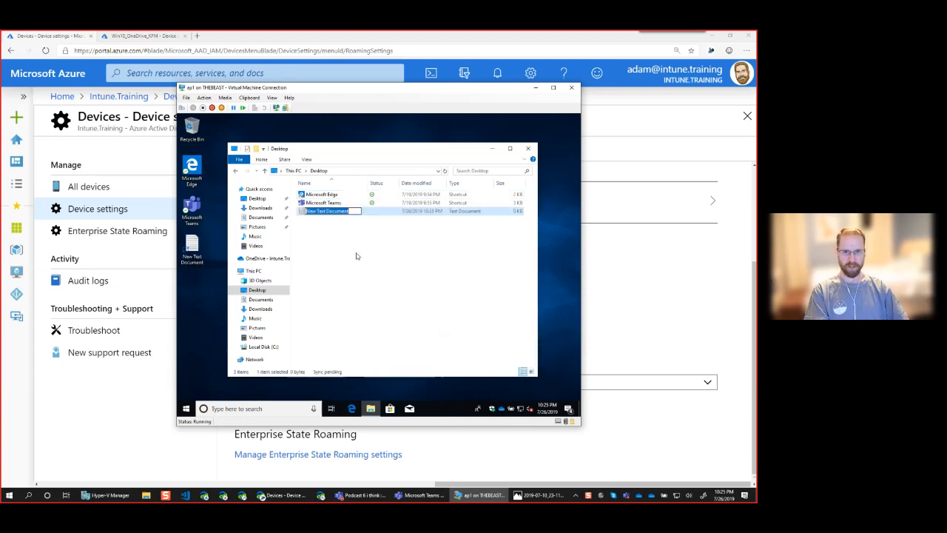
type("Test")
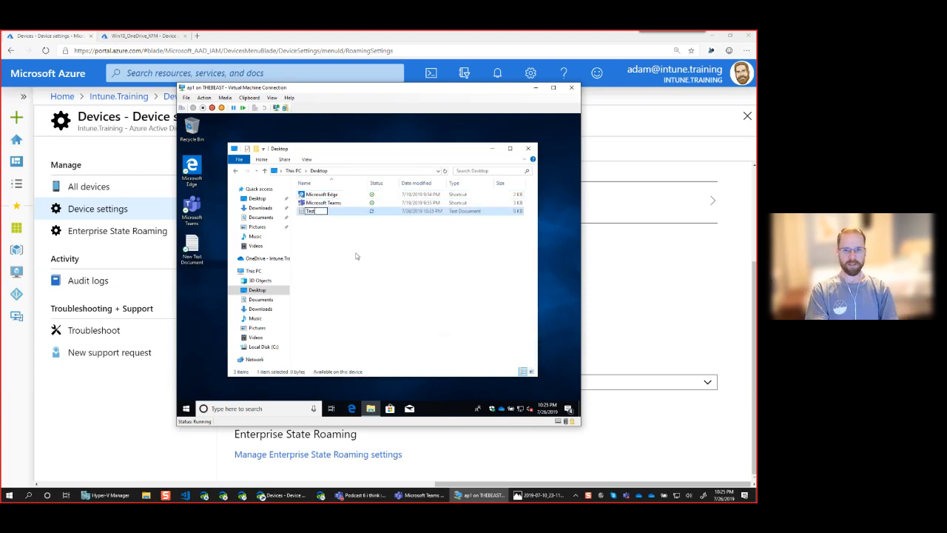
key("Return")
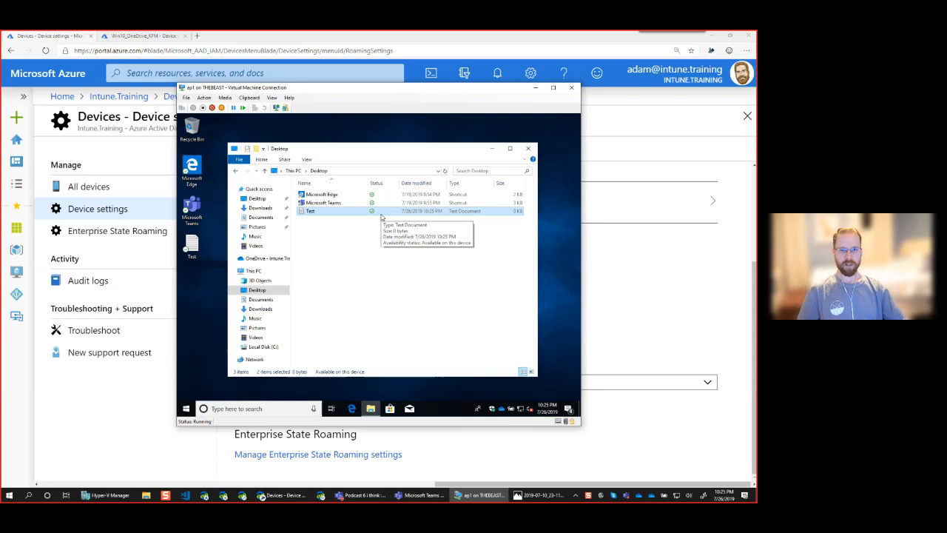
Type 'Test' into the file in Notepad, save it, and close Notepad
double_click(307, 210)
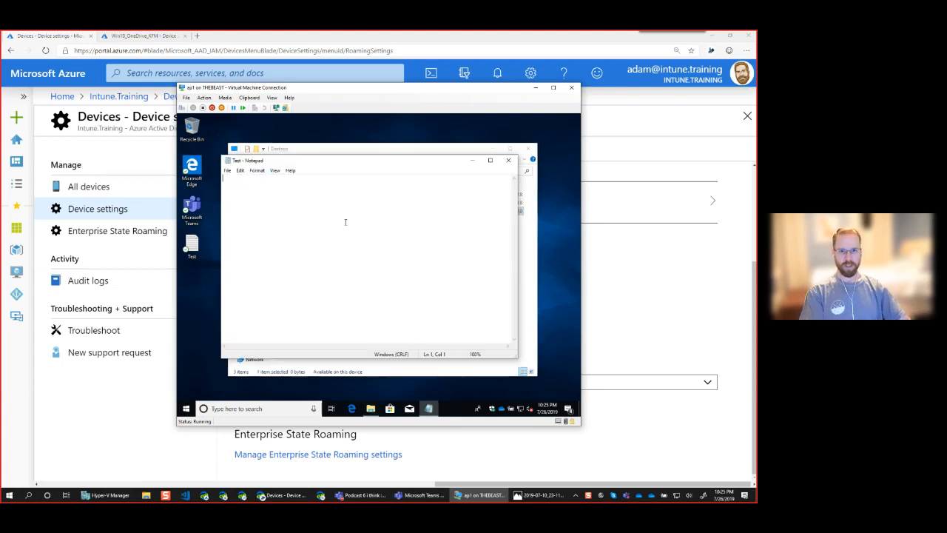
type("Test")
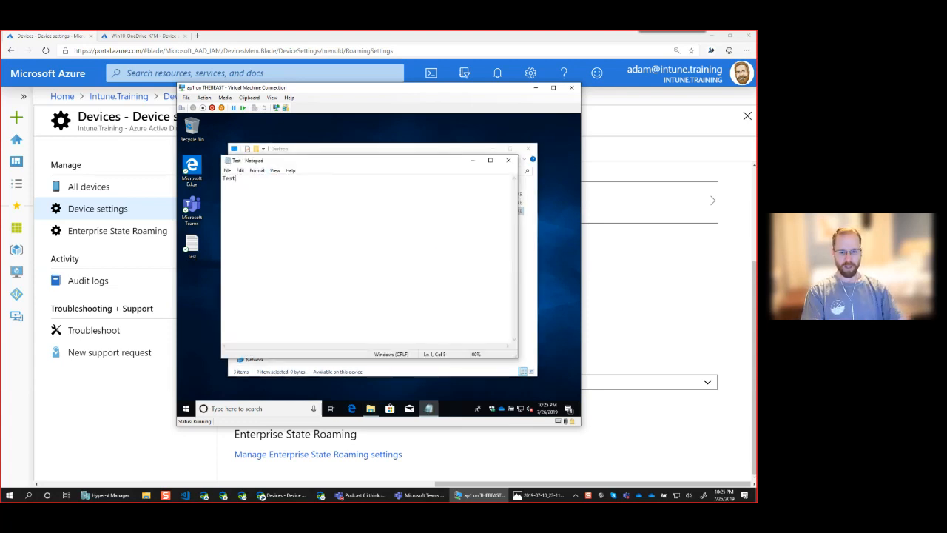
key("ctrl+s")
left_click(508, 159)
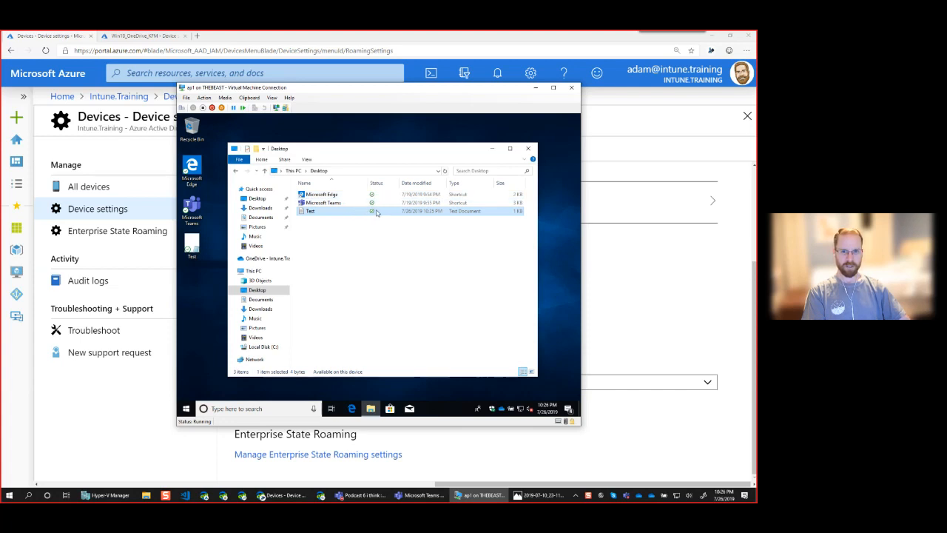
Free up space on Test and on the Microsoft Edge and Microsoft Teams shortcuts
right_click(324, 214)
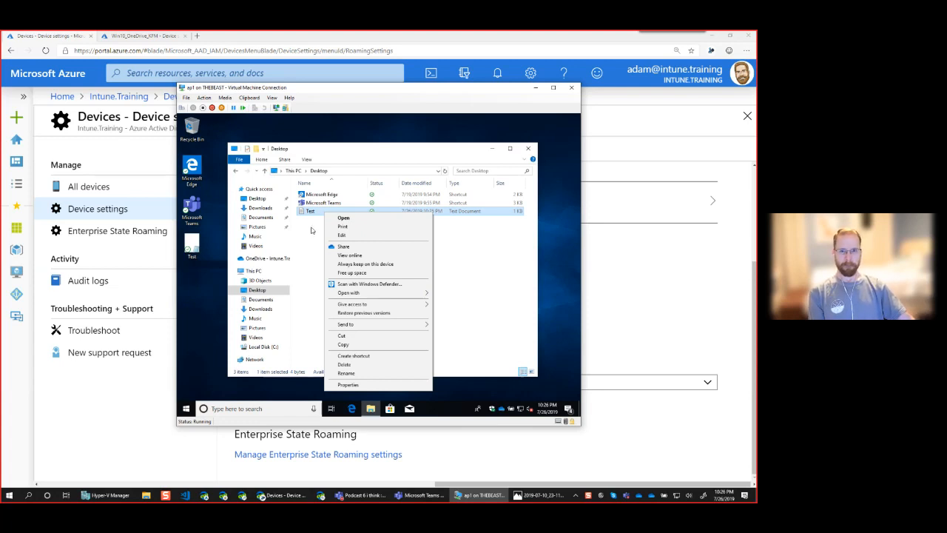
left_click(352, 274)
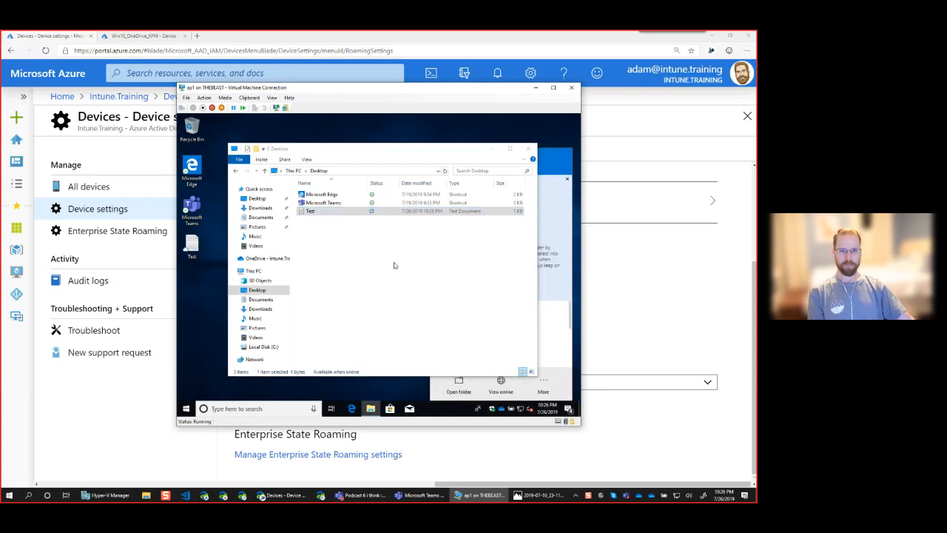
left_click(375, 239)
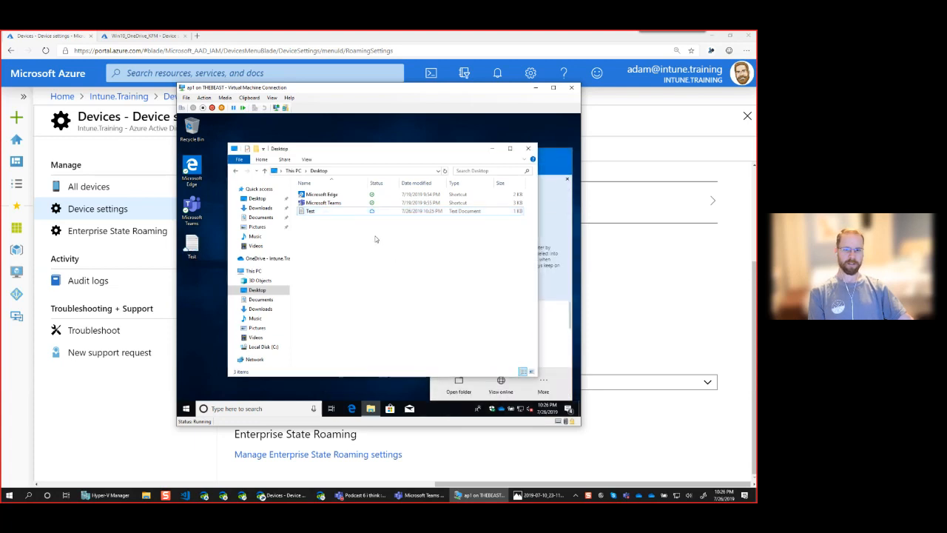
left_click(334, 213)
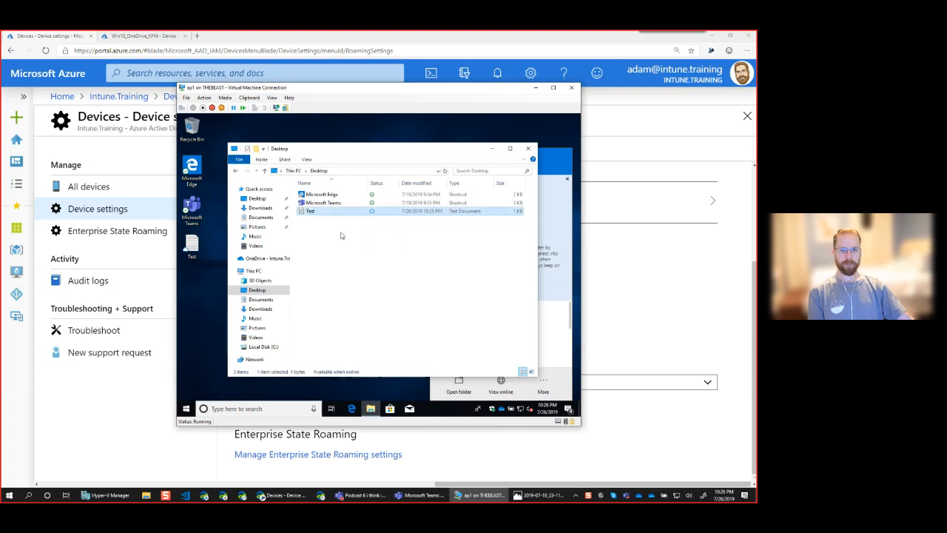
left_click_drag(343, 205, 343, 196)
right_click(343, 195)
left_click(370, 221)
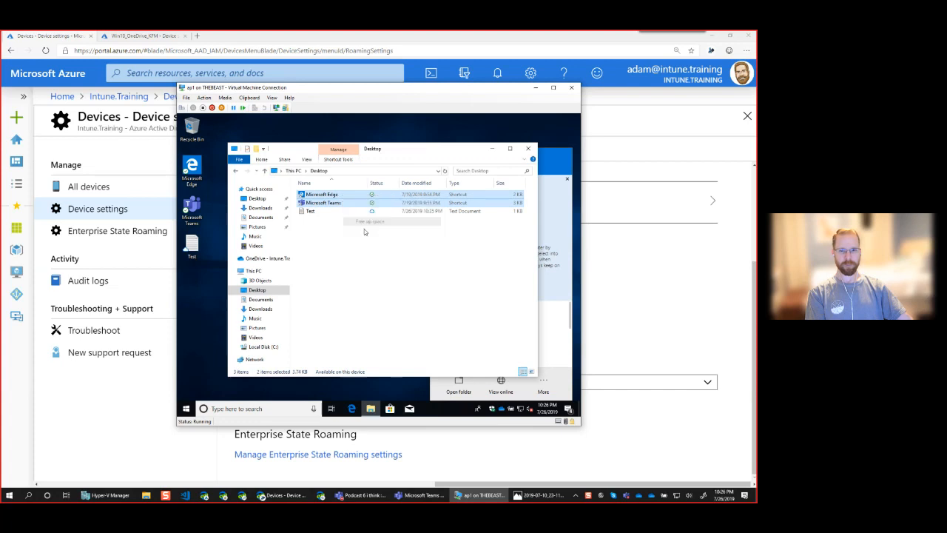
left_click(341, 249)
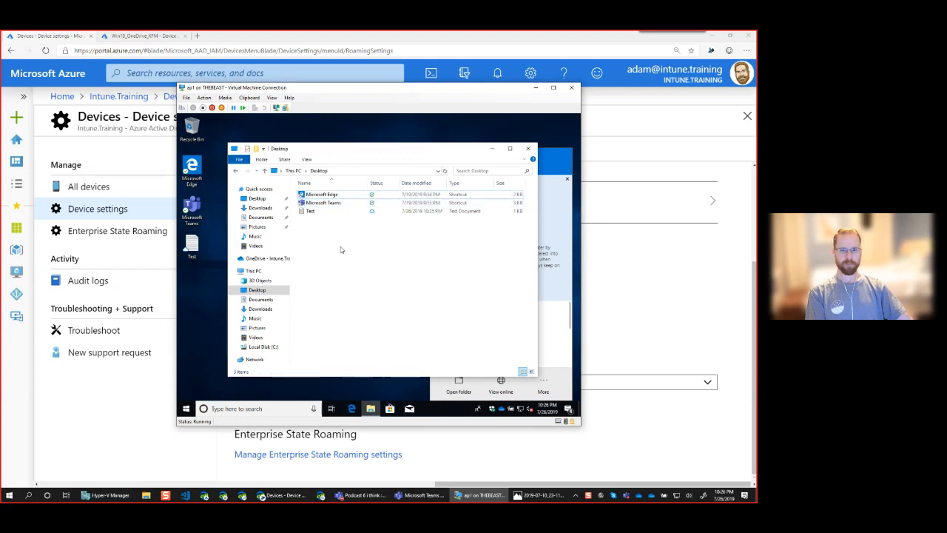
Reopen Test to download it, free up its space again, and reopen it once more
left_click(328, 211)
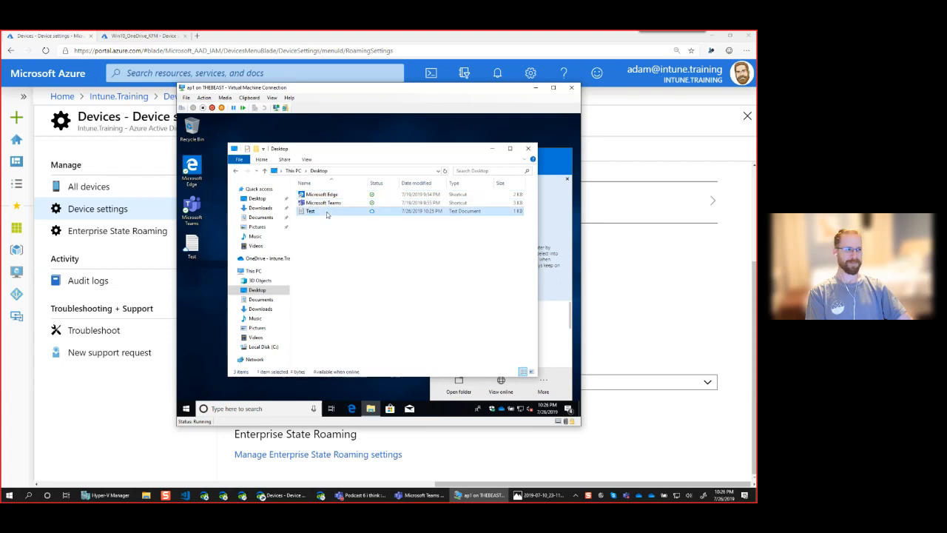
double_click(328, 212)
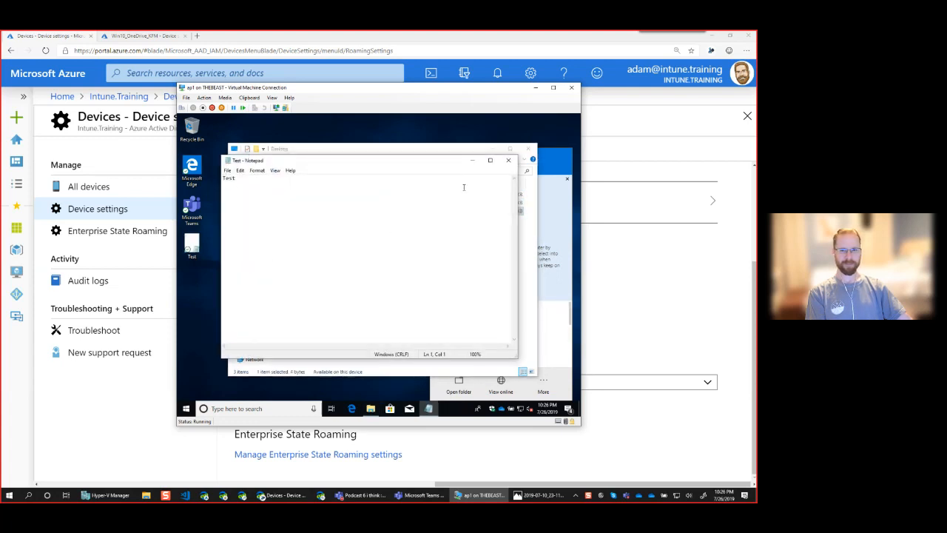
left_click_drag(426, 161, 423, 223)
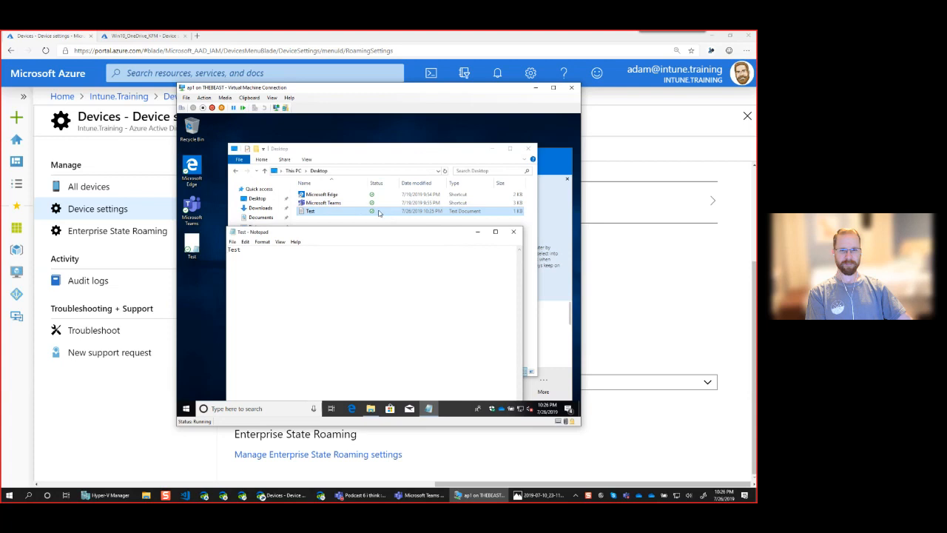
left_click(513, 232)
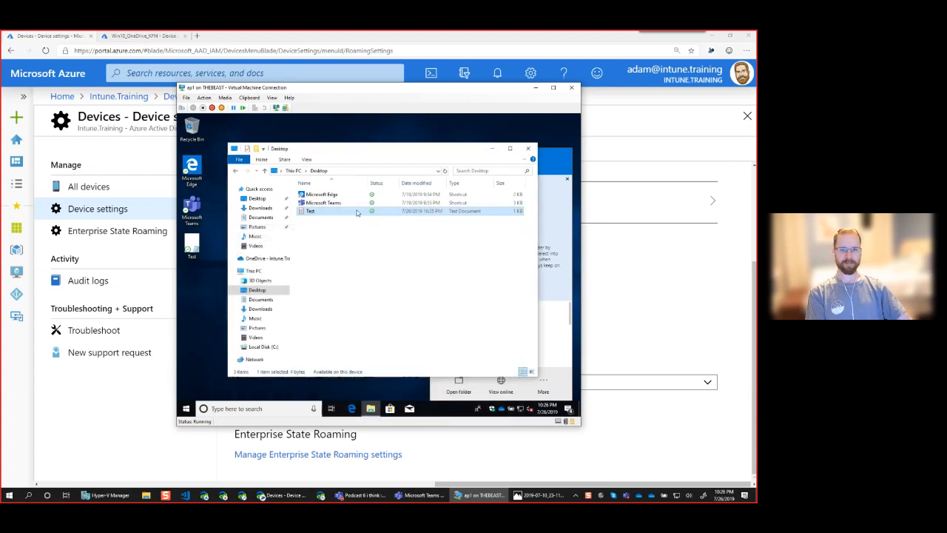
right_click(355, 212)
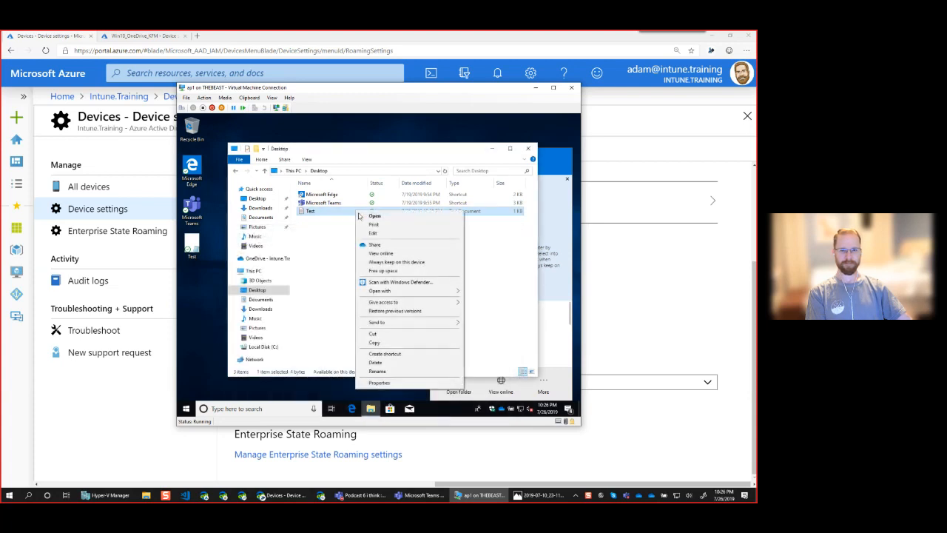
left_click(389, 271)
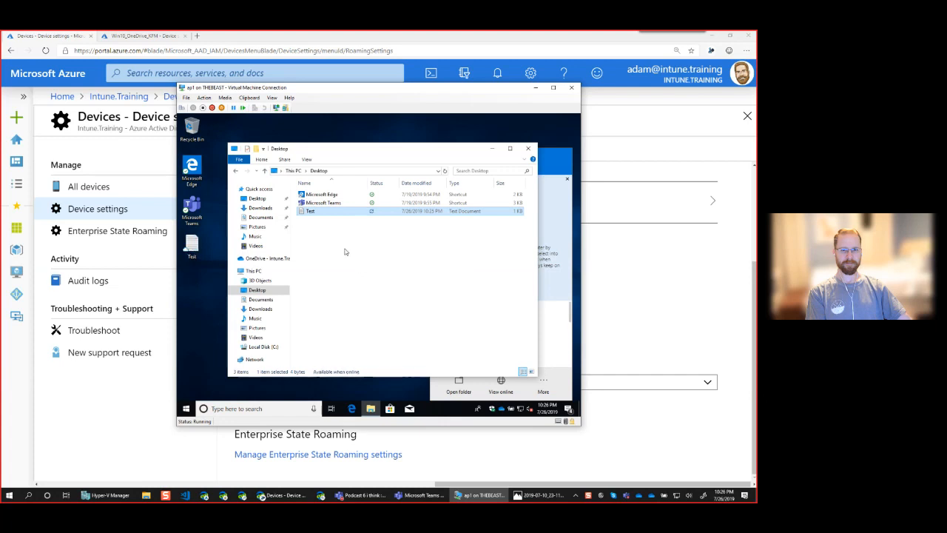
double_click(343, 212)
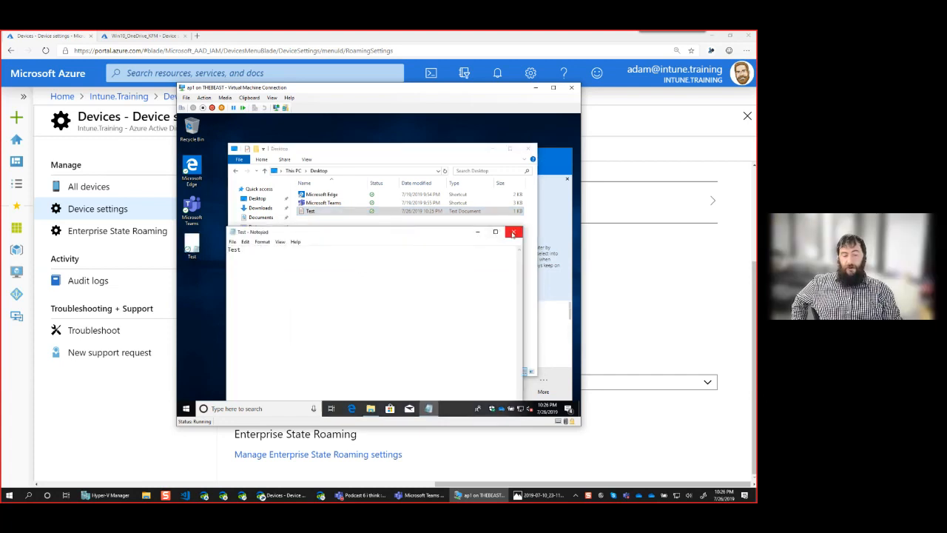
left_click(514, 232)
Free up space for the whole Desktop folder, leaving Test available when online
right_click(329, 215)
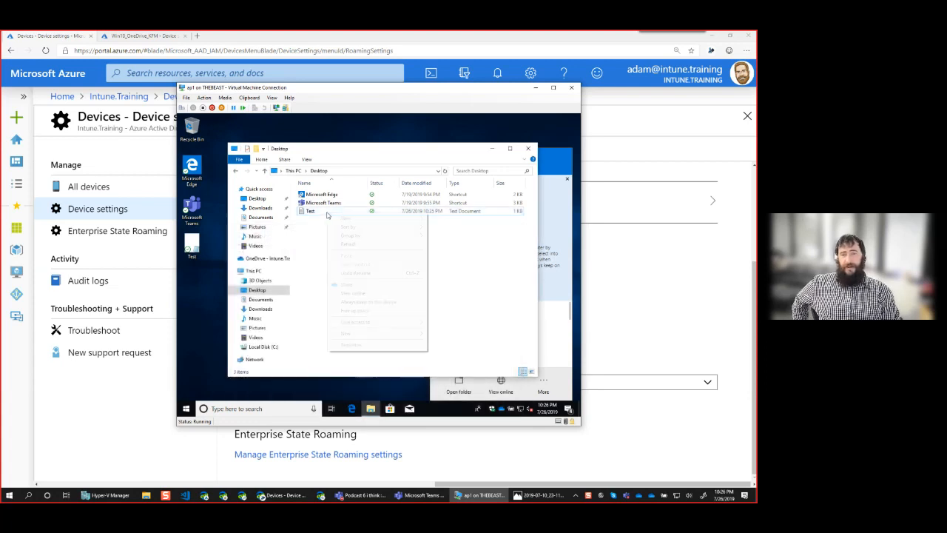
left_click(361, 311)
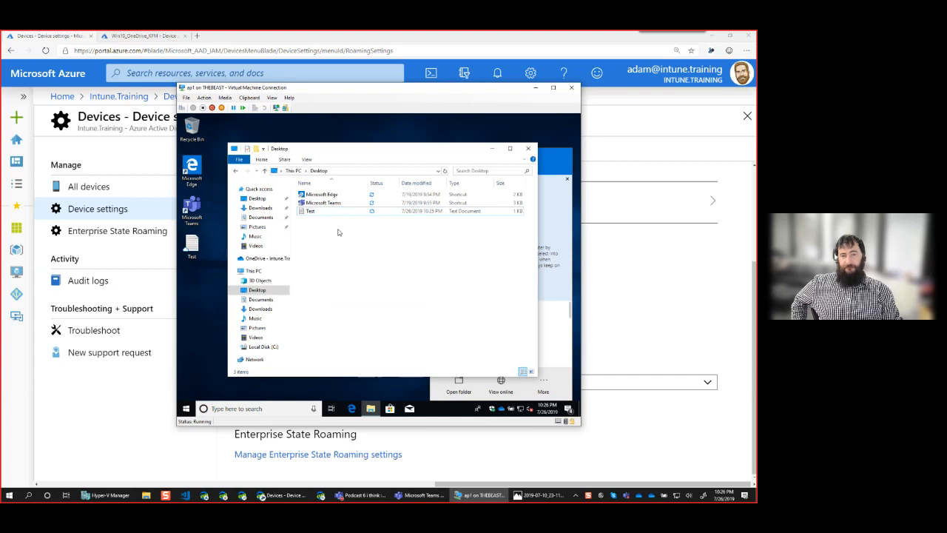
left_click(311, 212)
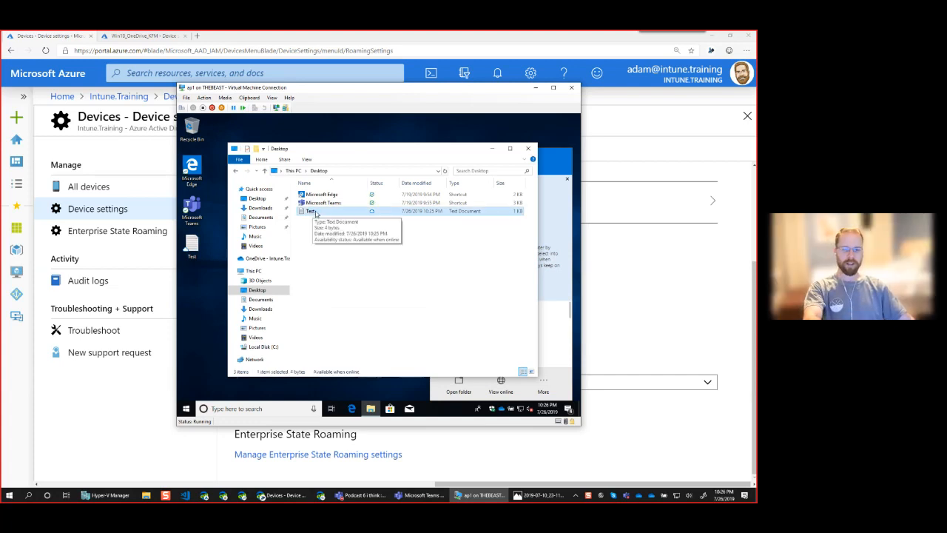
Copy Test, paste it into the Music folder, then delete the pasted copy
right_click(315, 213)
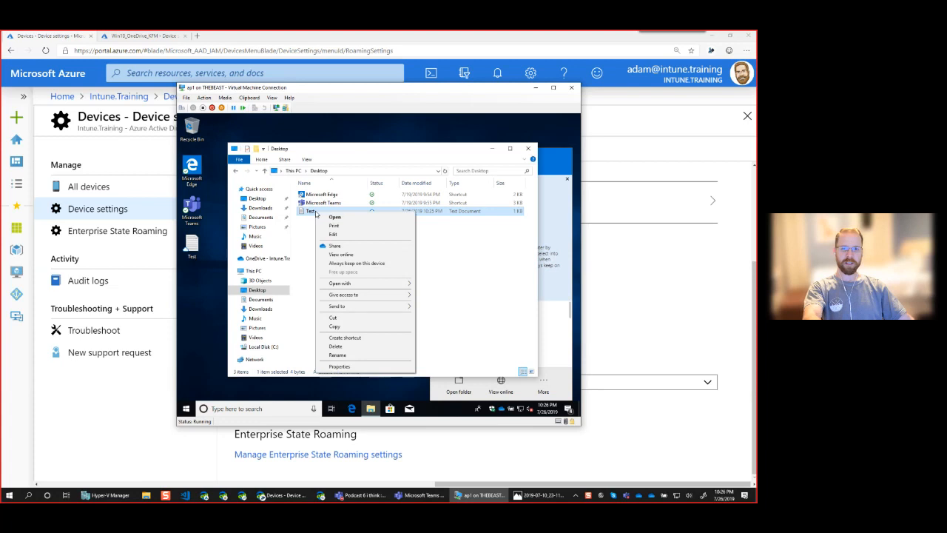
left_click(339, 327)
left_click(264, 347)
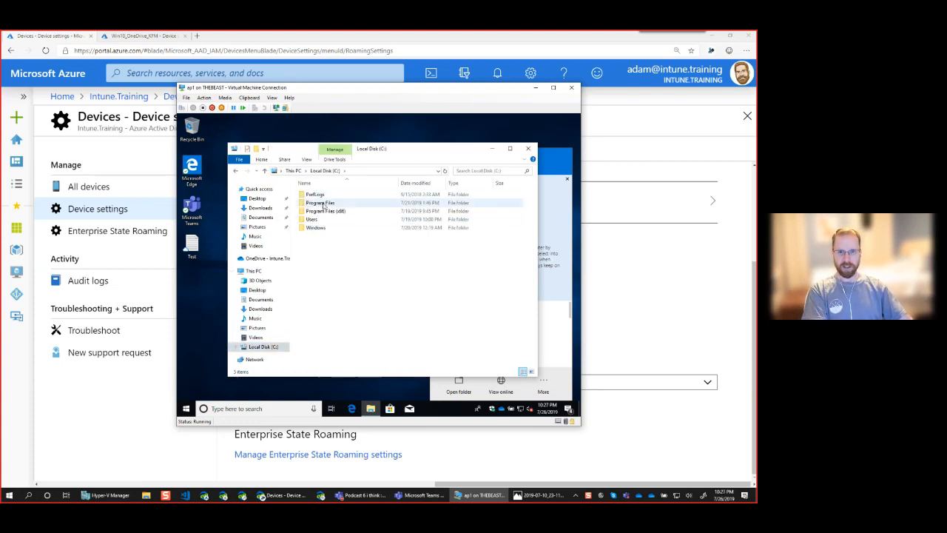
left_click(258, 330)
right_click(332, 284)
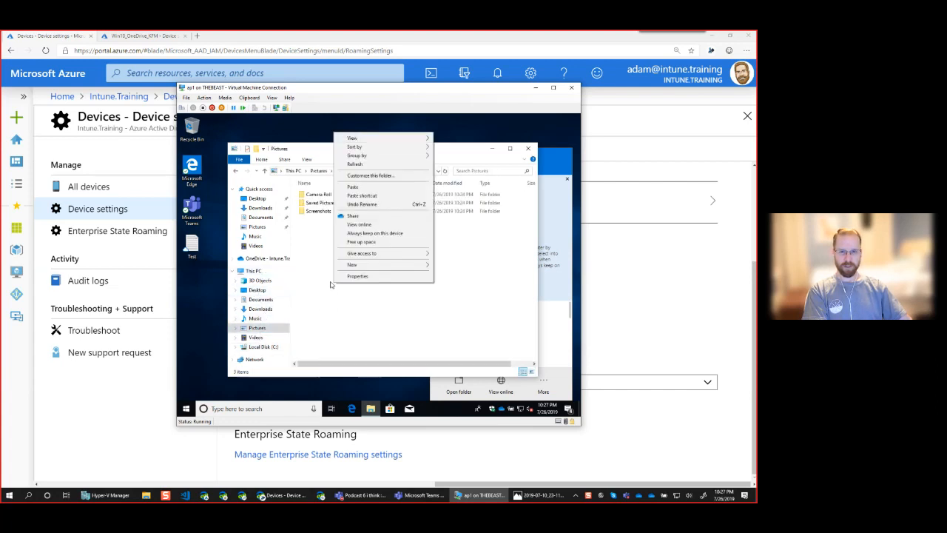
left_click(256, 319)
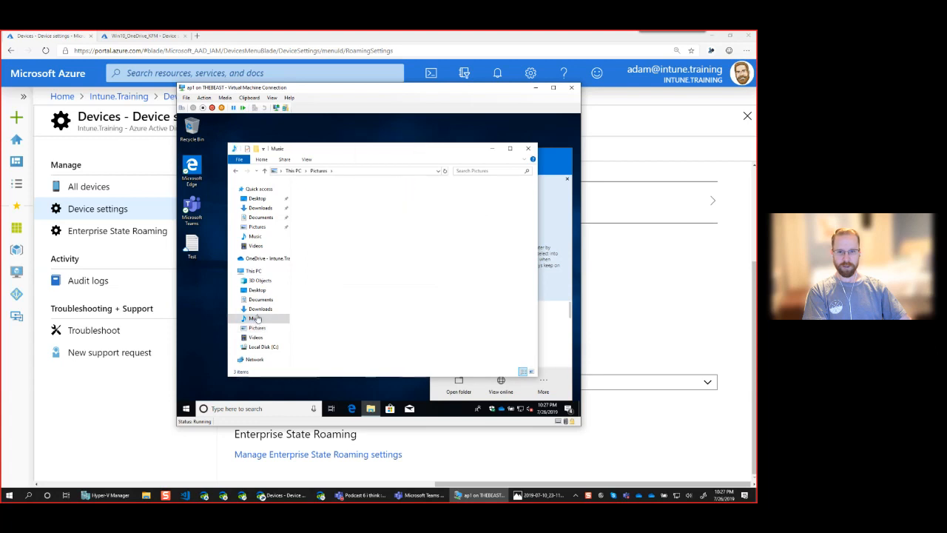
right_click(363, 240)
left_click(393, 295)
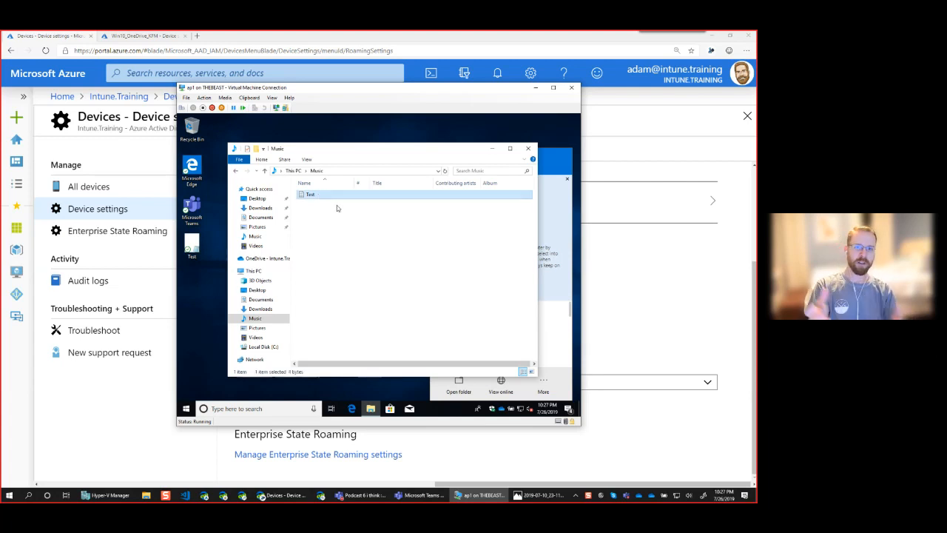
key("Delete")
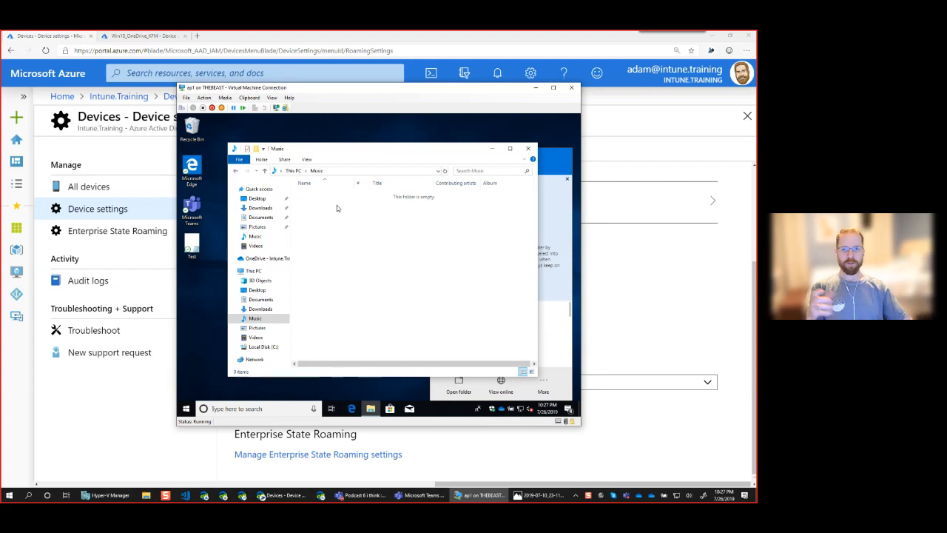
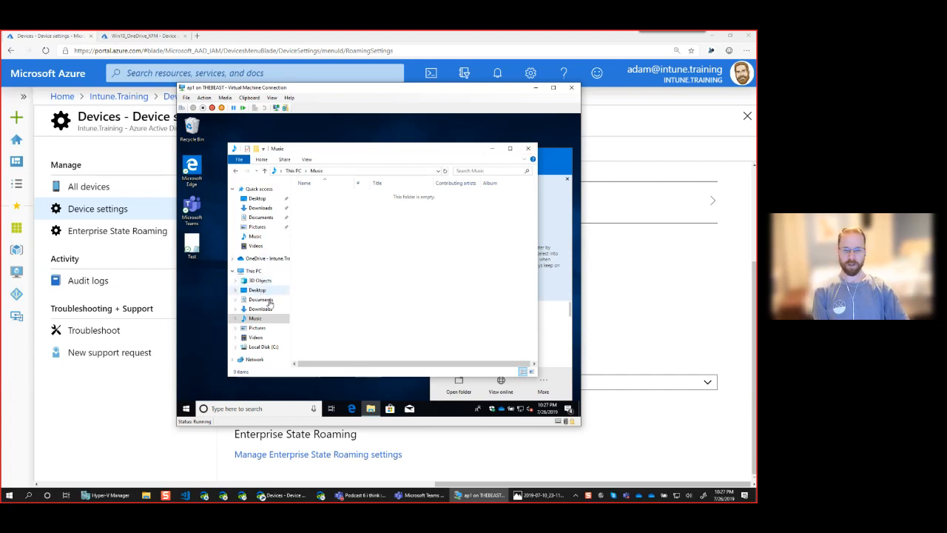
Open the Desktop folder under This PC and set Test to 'Always keep on this device'
left_click(259, 290)
left_click(329, 212)
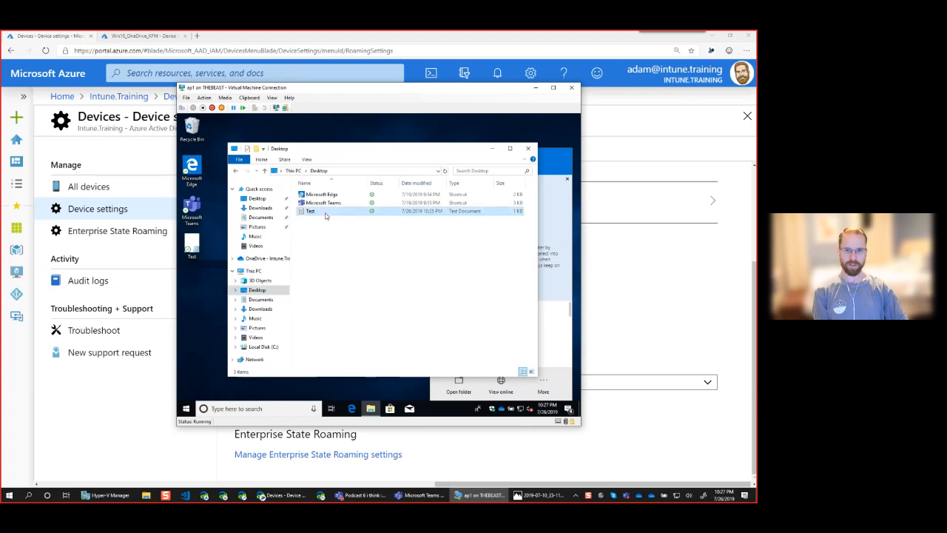
left_click_drag(369, 184, 357, 186)
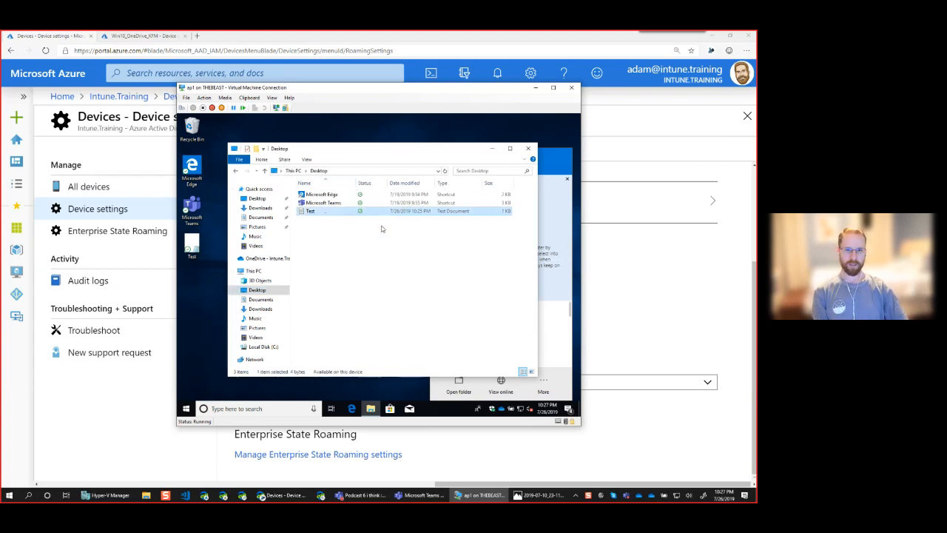
right_click(321, 214)
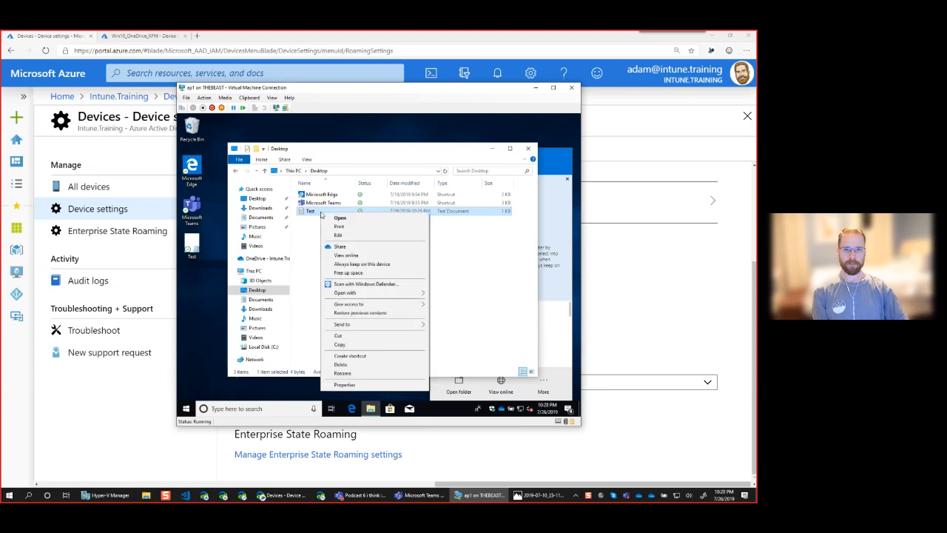
left_click(357, 264)
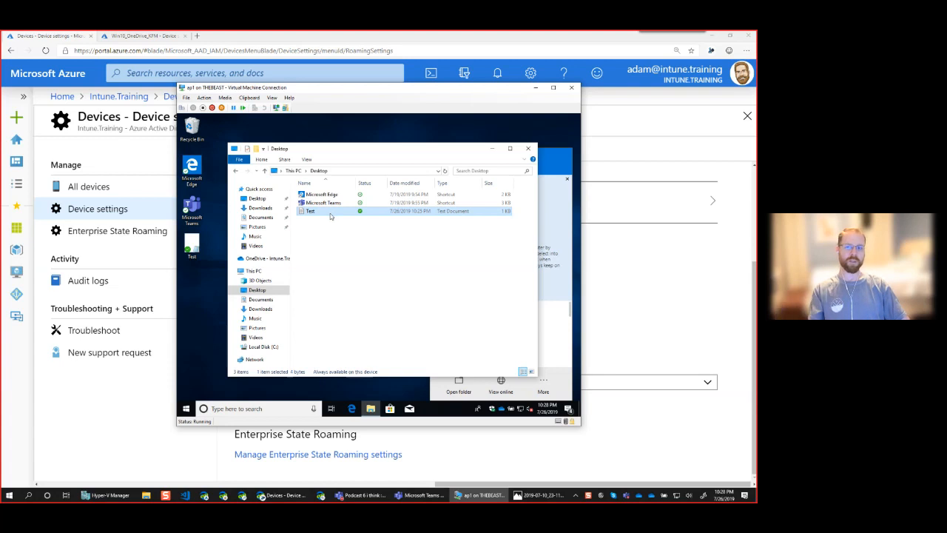
right_click(330, 215)
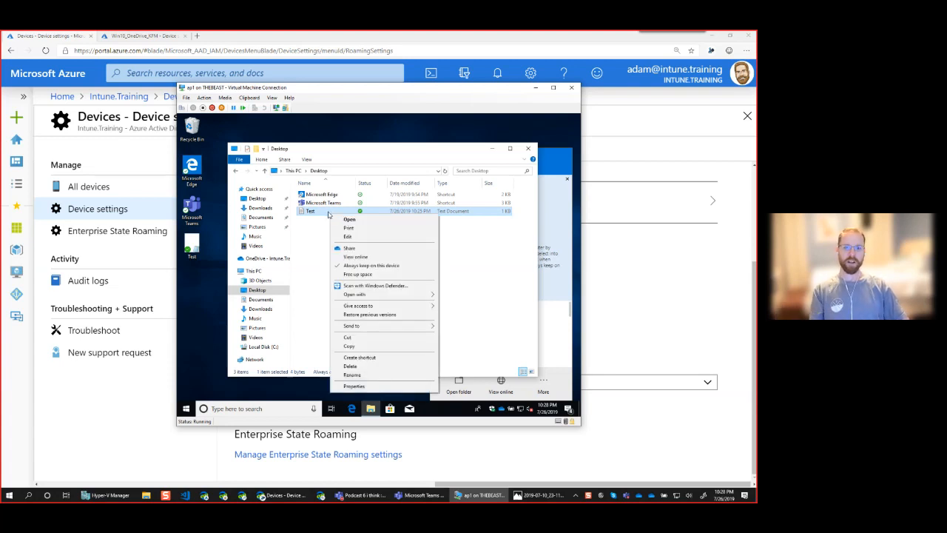
View the Desktop folder online, decline Edge's import offer, and open sharing for Test.txt
left_click(378, 258)
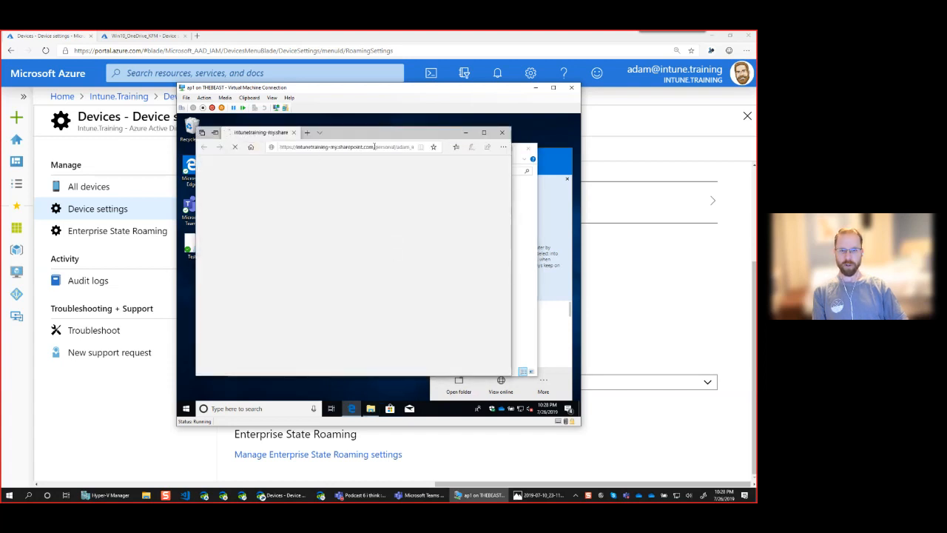
left_click_drag(511, 220, 549, 221)
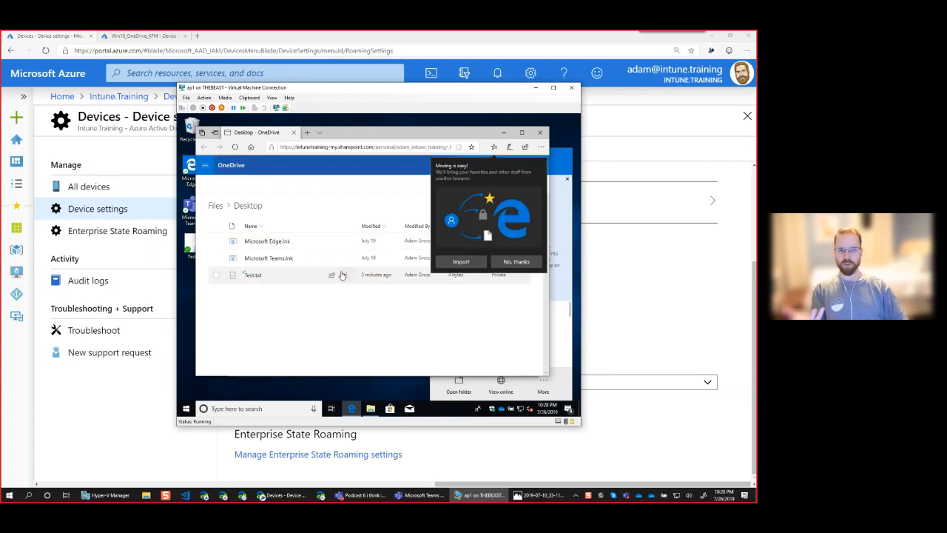
left_click(509, 263)
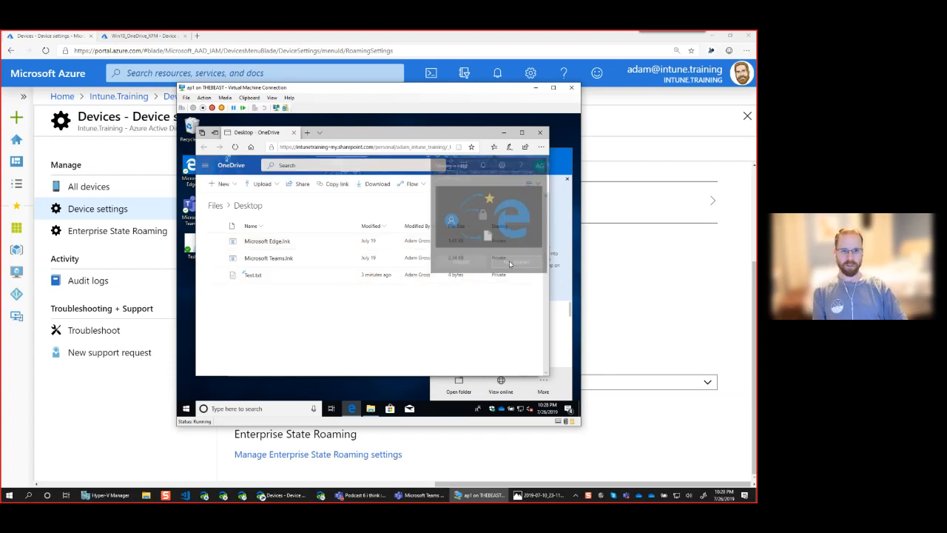
left_click(230, 277)
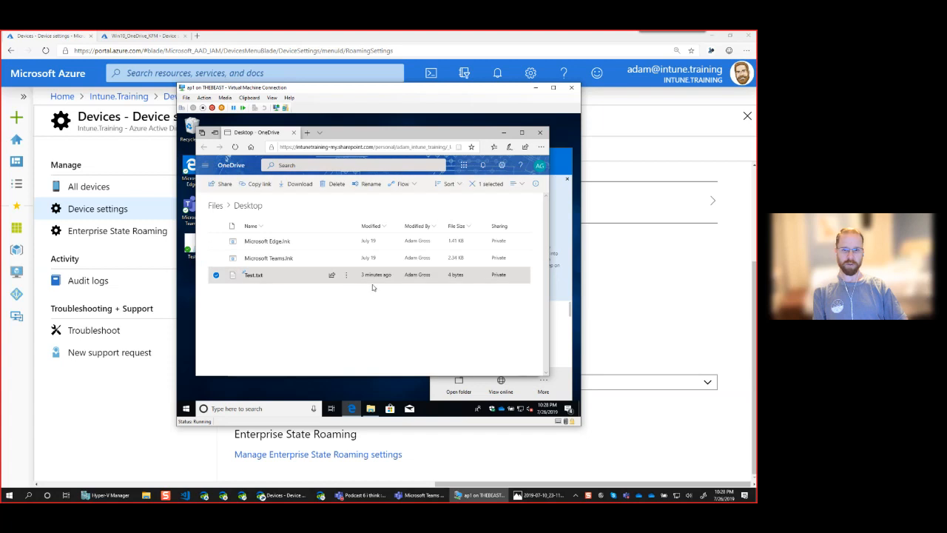
left_click(332, 275)
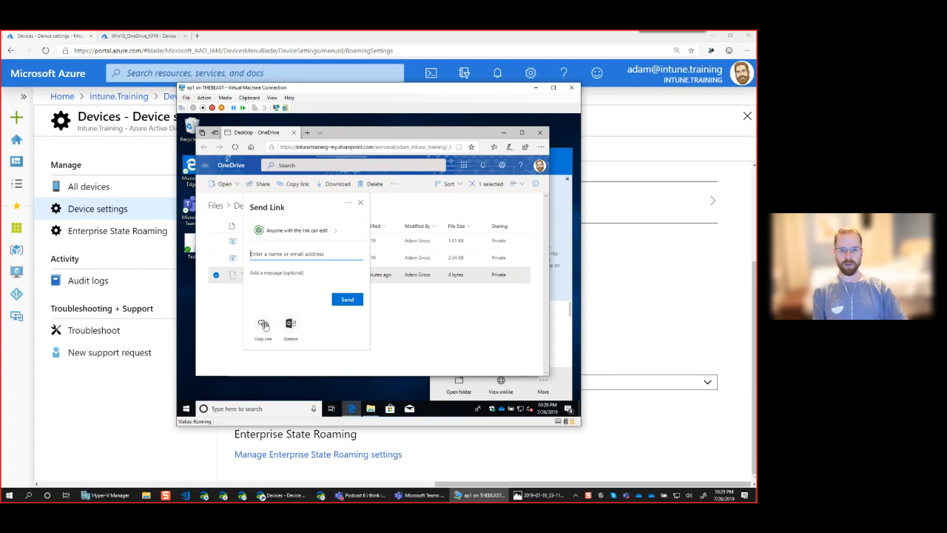
Untick Allow editing in Test.txt's link settings, close them unapplied, and deselect the file
left_click(330, 239)
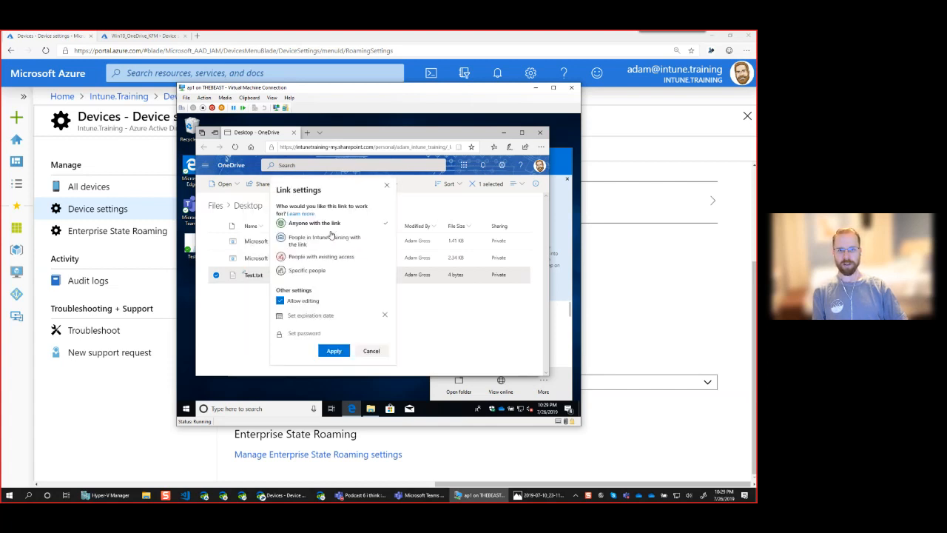
left_click(284, 301)
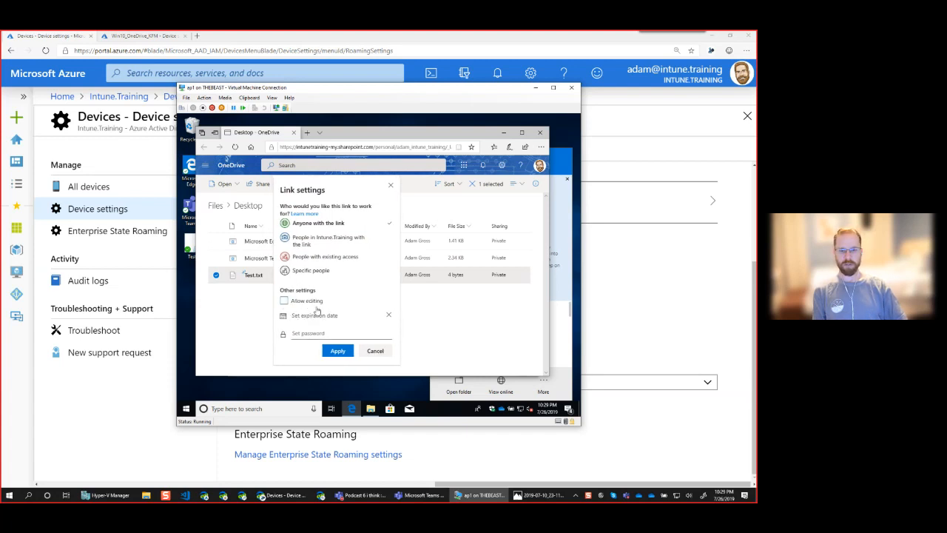
left_click(390, 185)
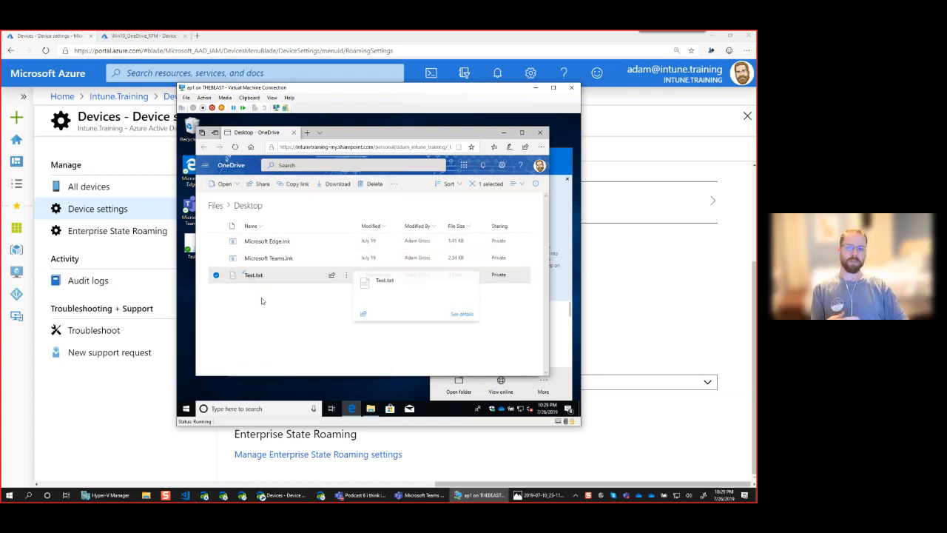
mouse_move(253, 276)
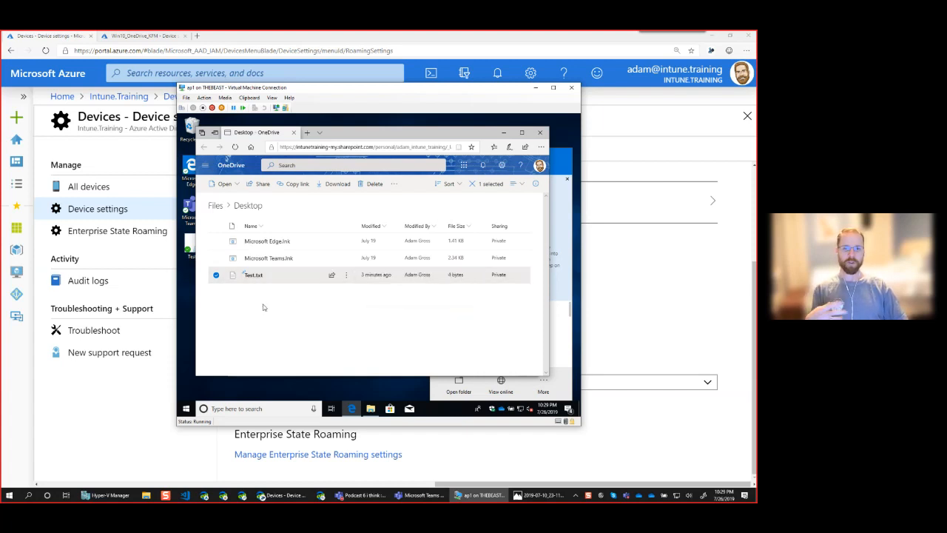
left_click(264, 307)
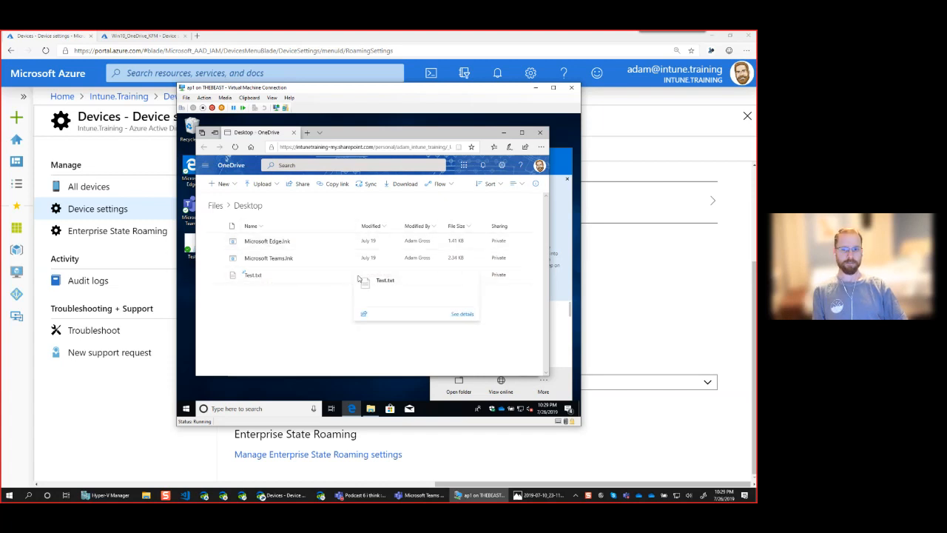
Back in File Explorer, open and close Test's Share dialog twice to review link options
left_click(502, 134)
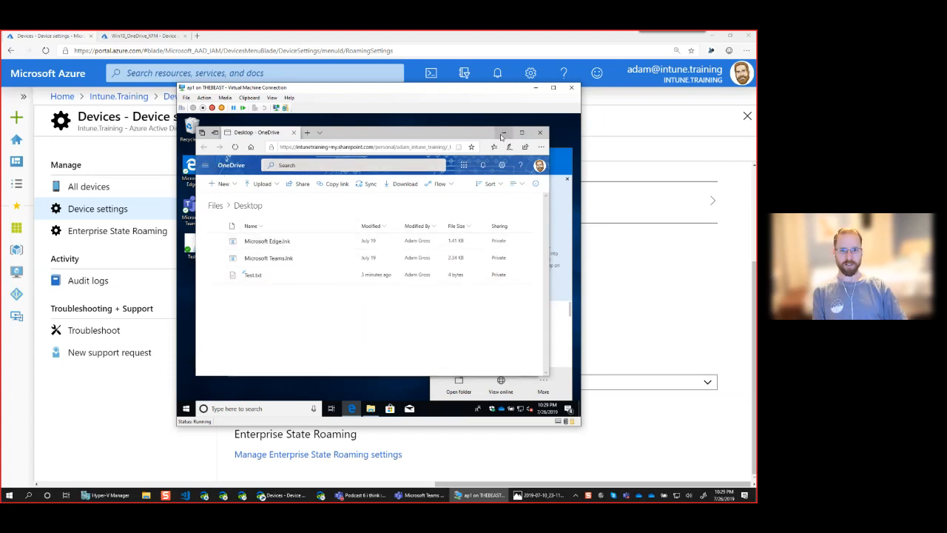
right_click(314, 214)
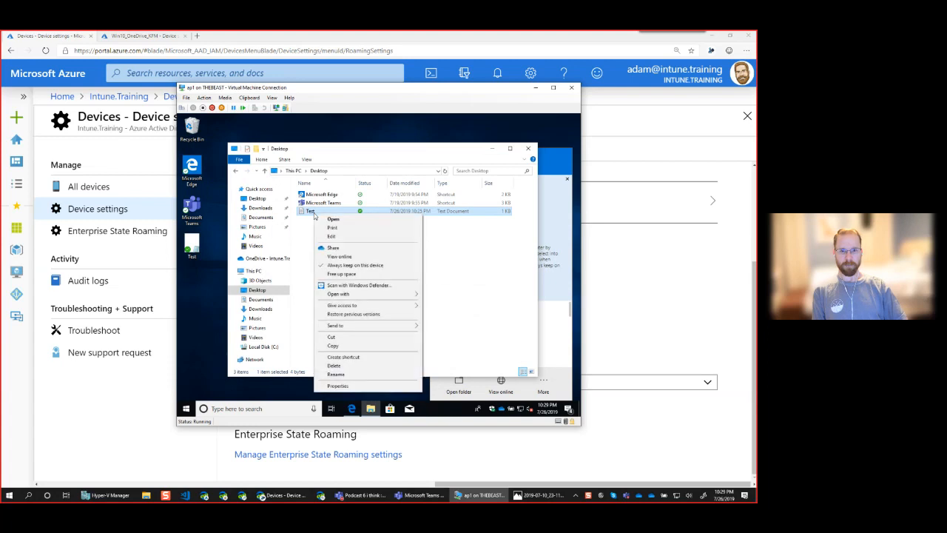
left_click(348, 250)
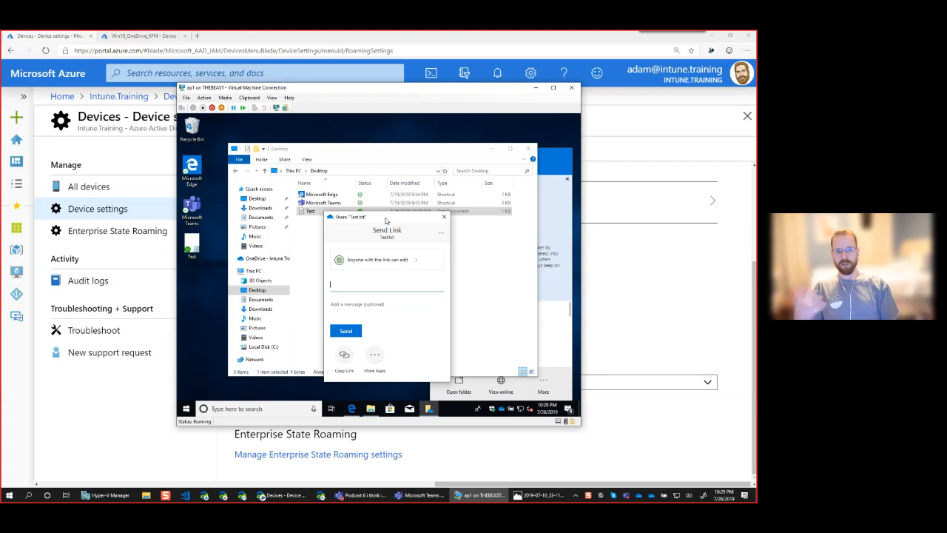
left_click(444, 217)
right_click(328, 212)
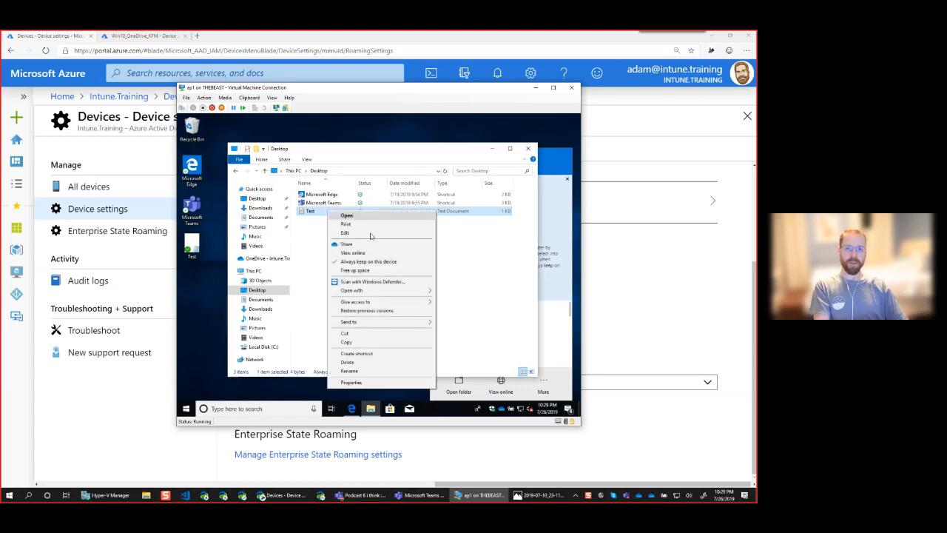
left_click(358, 245)
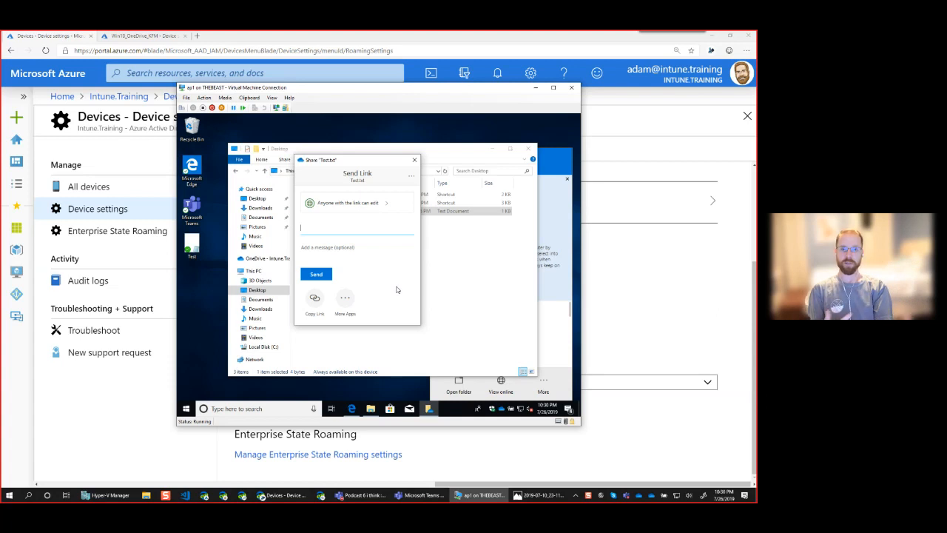
left_click(415, 161)
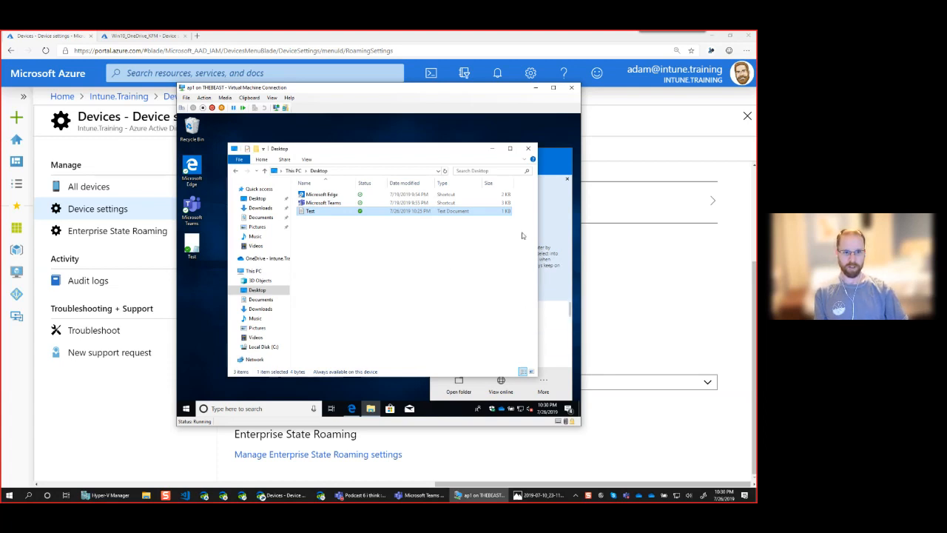
Dismiss the 'Online files save you space' tip and review recent Test.txt sync activity
left_click(551, 152)
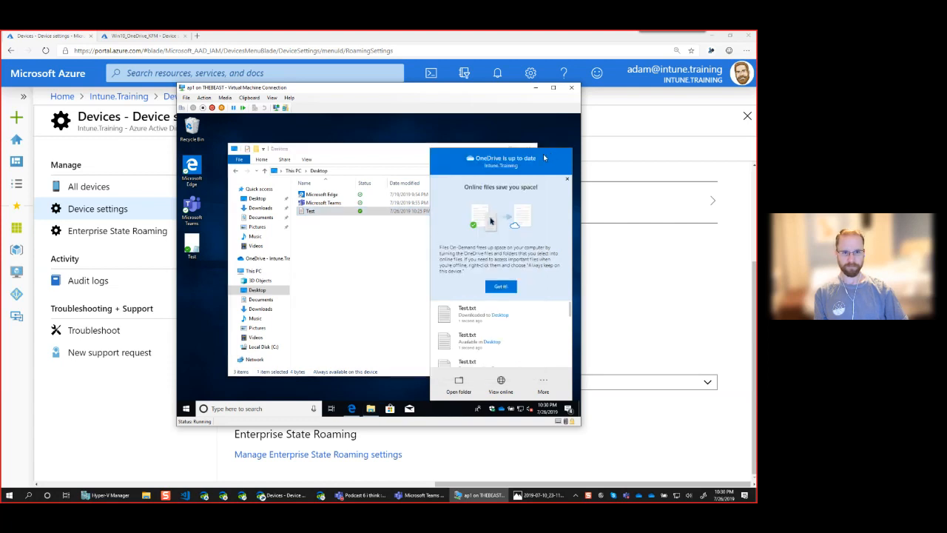
left_click(500, 287)
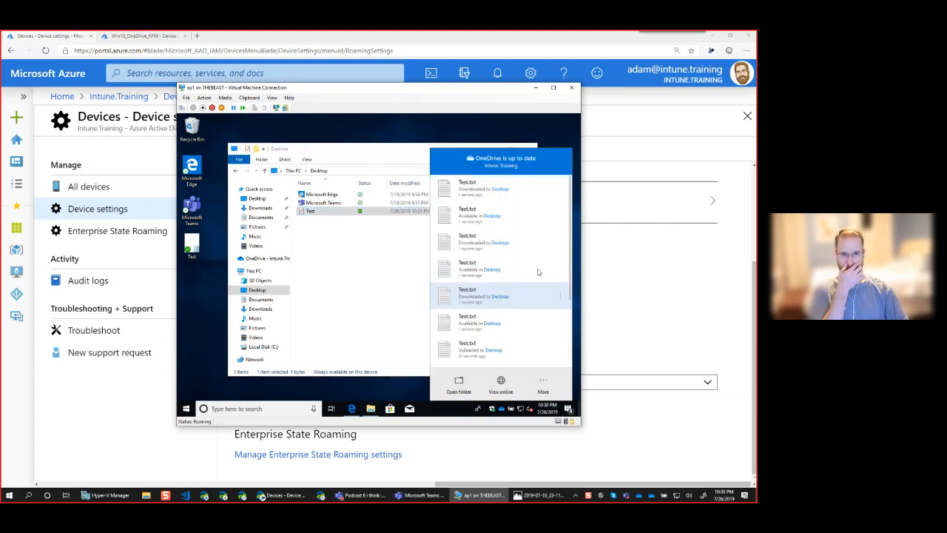
left_click(390, 334)
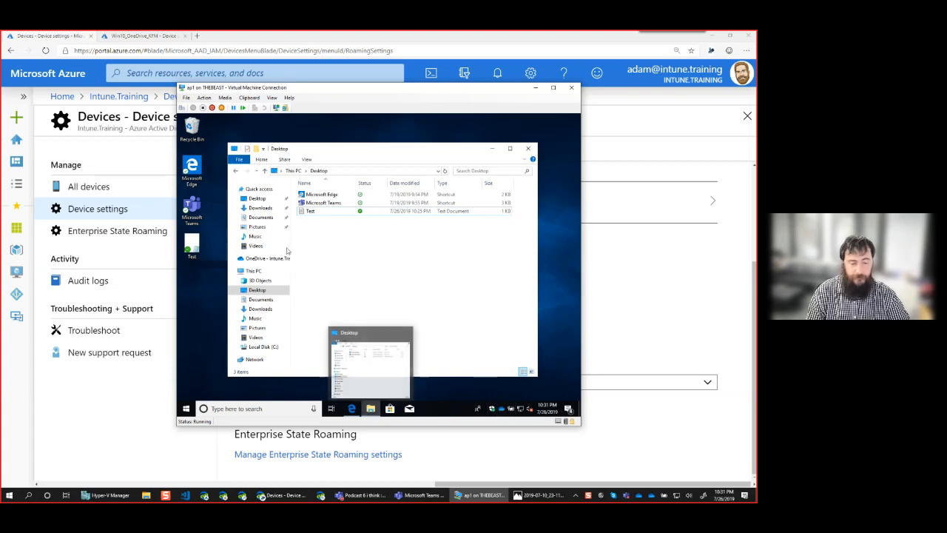
Open the Downloads folder's properties and keep its folder type as General items
left_click(260, 299)
left_click(260, 309)
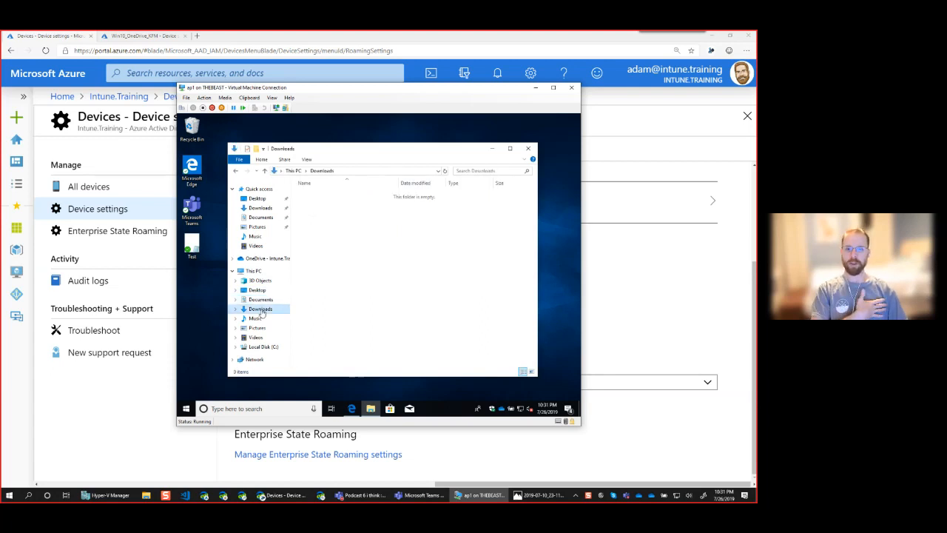
right_click(261, 311)
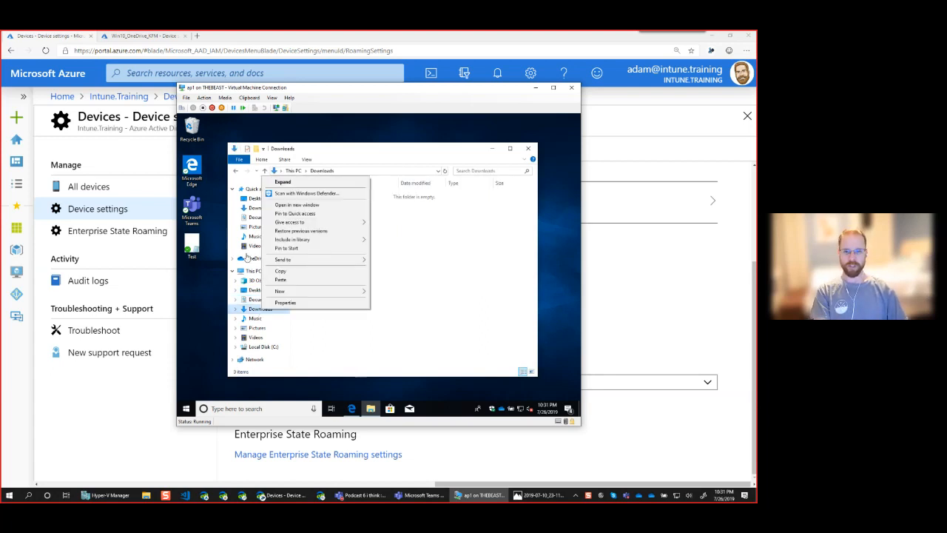
left_click(286, 302)
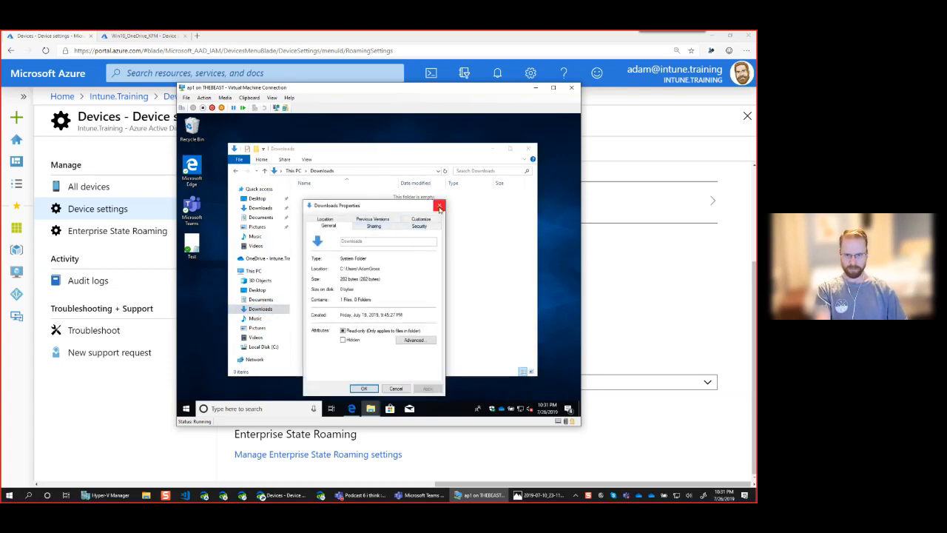
left_click(440, 207)
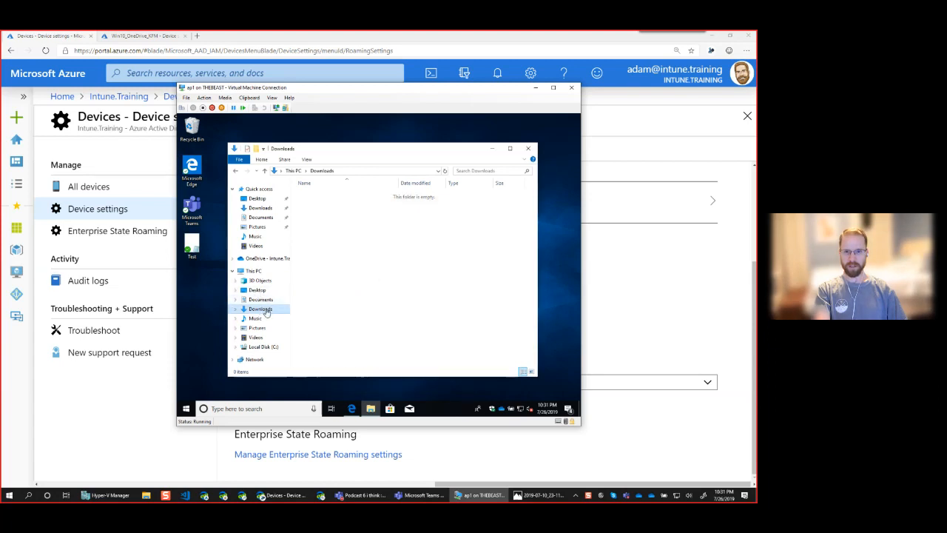
right_click(267, 313)
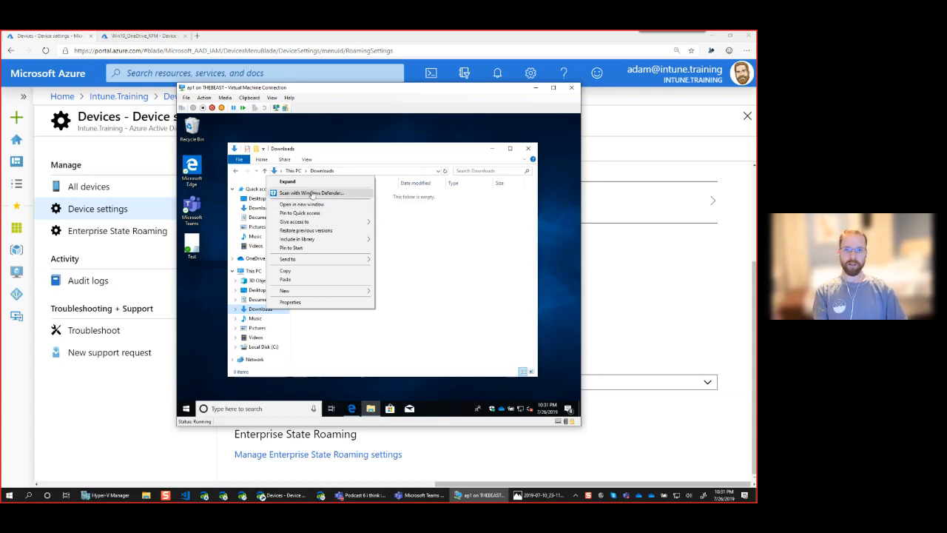
left_click(296, 301)
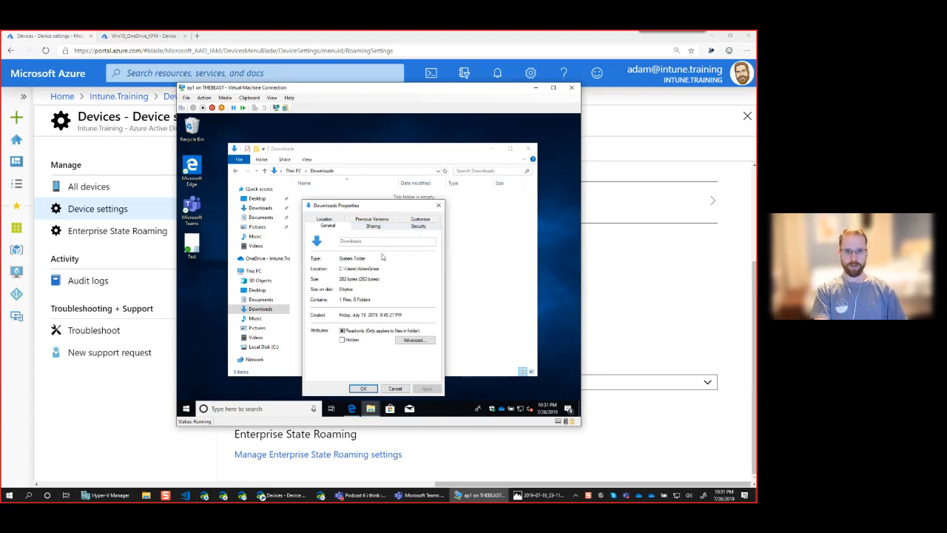
left_click(417, 221)
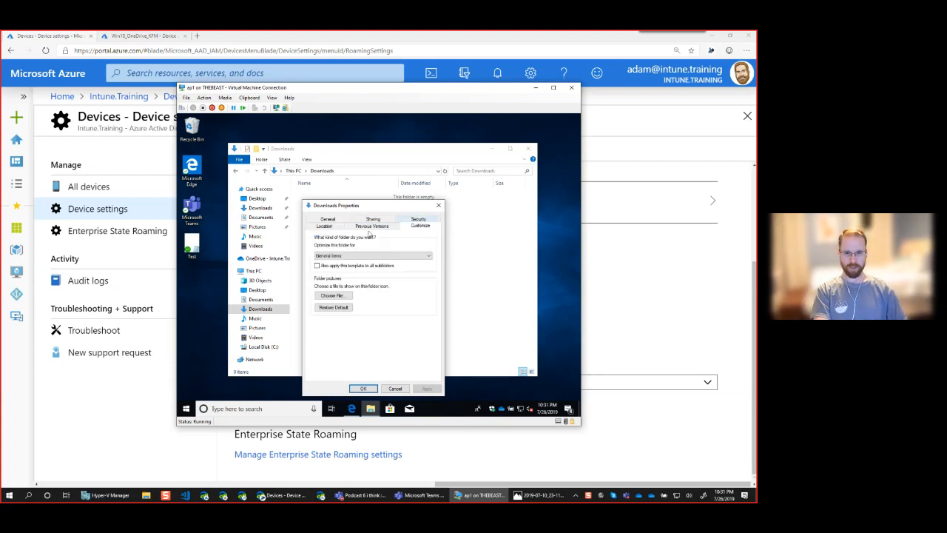
left_click(337, 255)
left_click(345, 255)
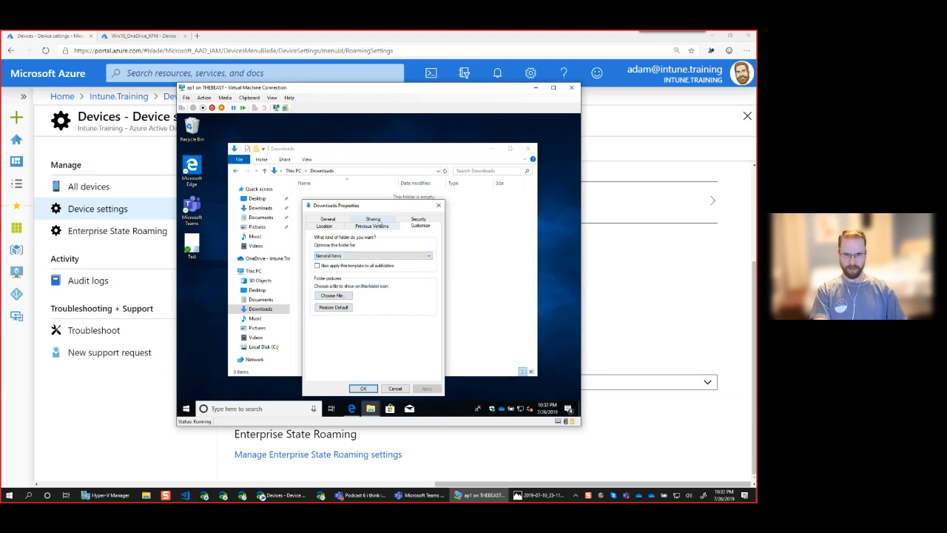
Move Downloads to OneDrive - Intune.Training\Downloads, creating the folder and moving its files
left_click(324, 226)
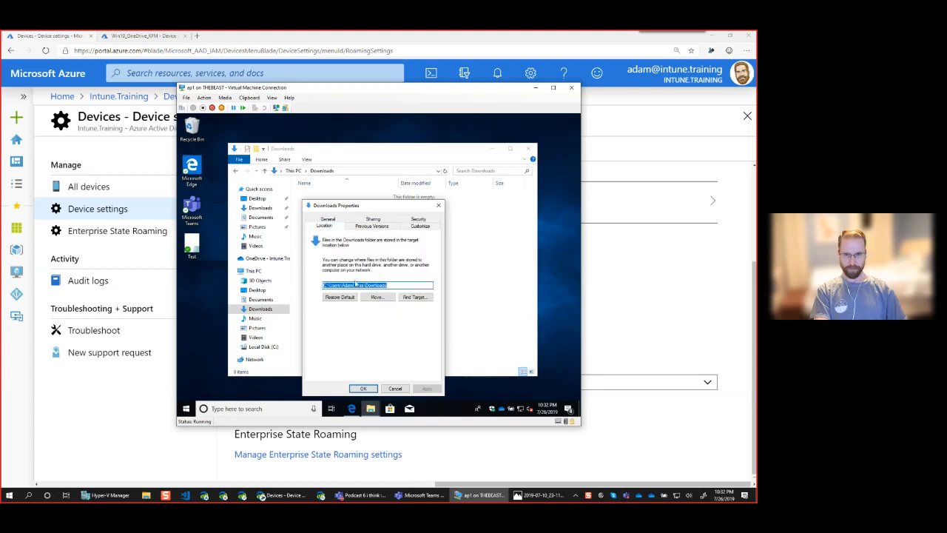
left_click(376, 297)
left_click(426, 256)
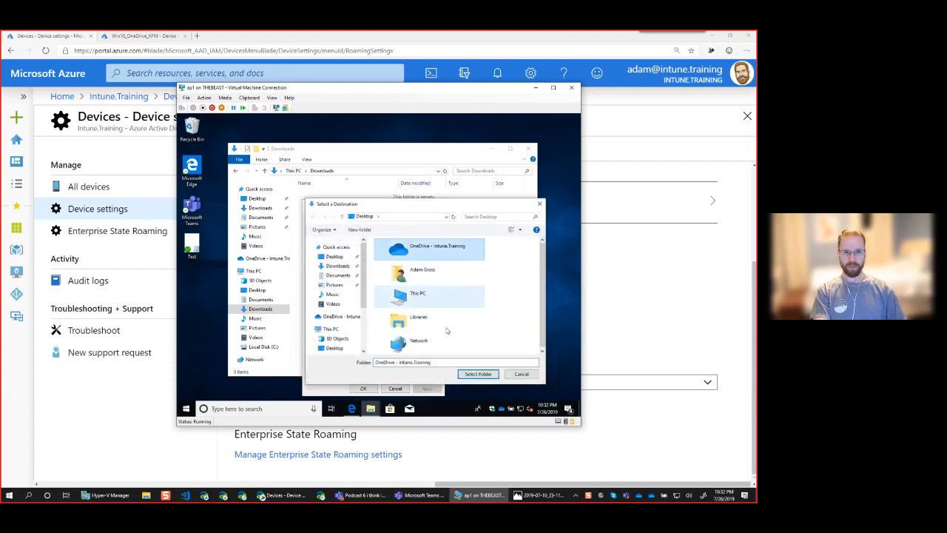
left_click(477, 373)
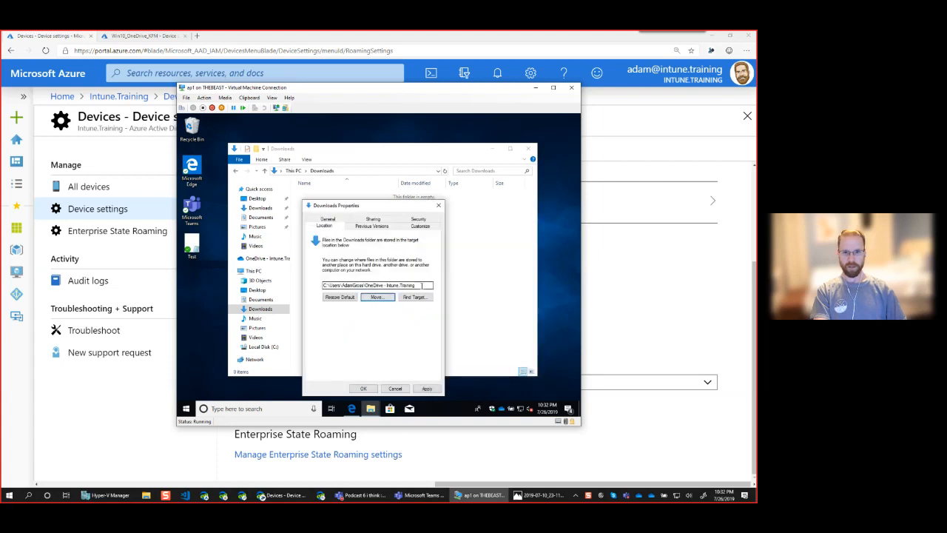
left_click(427, 388)
left_click(427, 285)
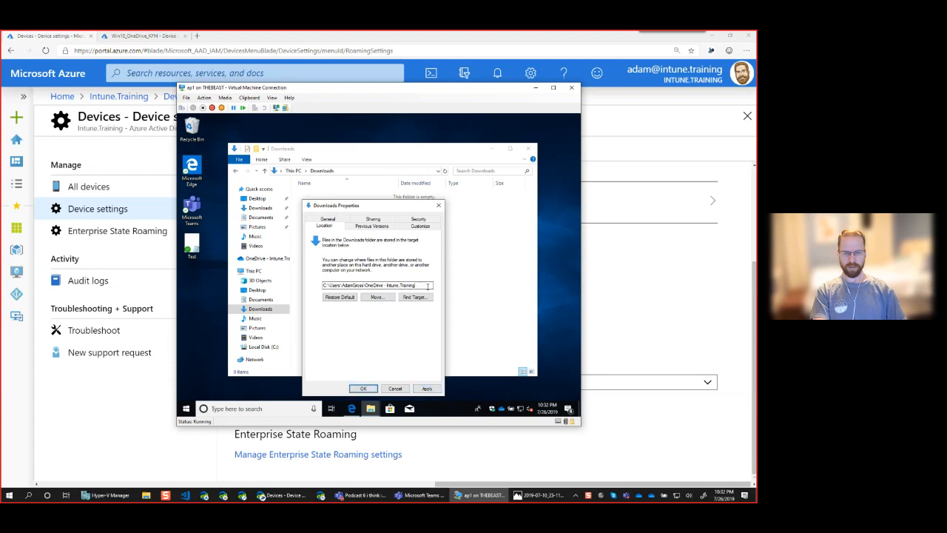
type("\\Downloads")
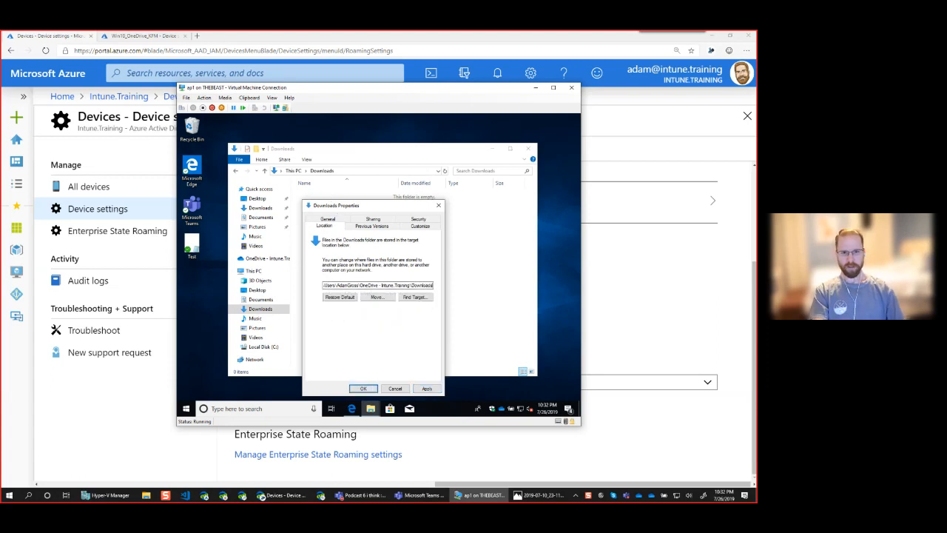
left_click(365, 389)
left_click(401, 270)
left_click(406, 275)
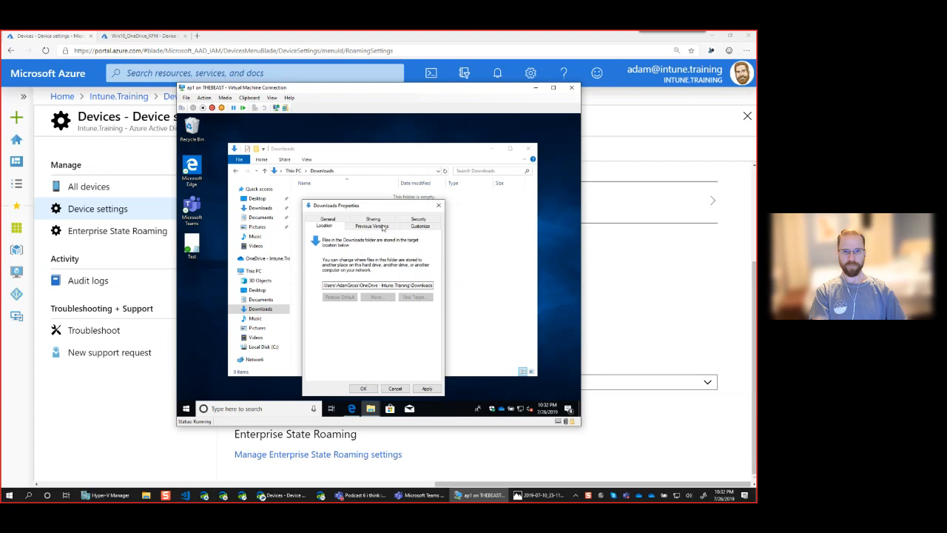
left_click(364, 388)
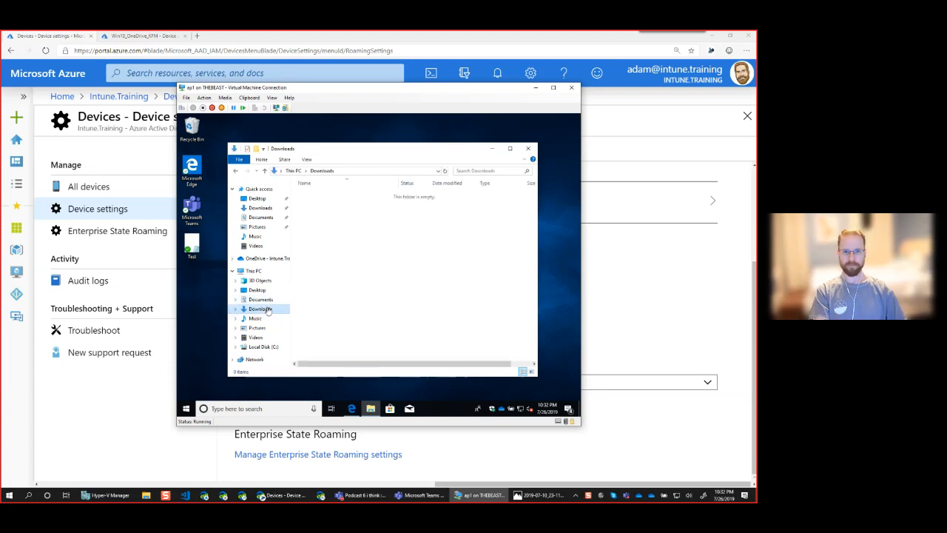
Revisit the relocated Downloads folder via This PC, then close File Explorer
right_click(267, 310)
left_click(341, 328)
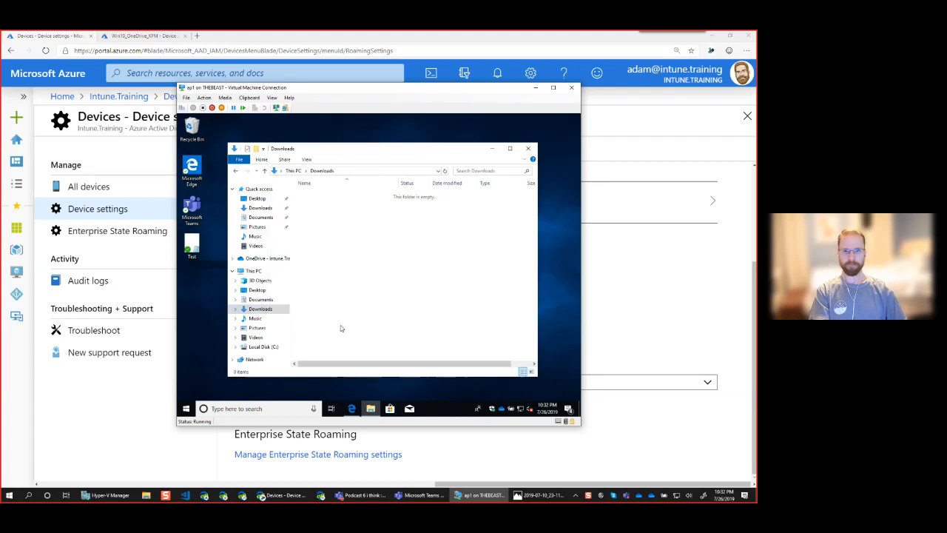
left_click(292, 171)
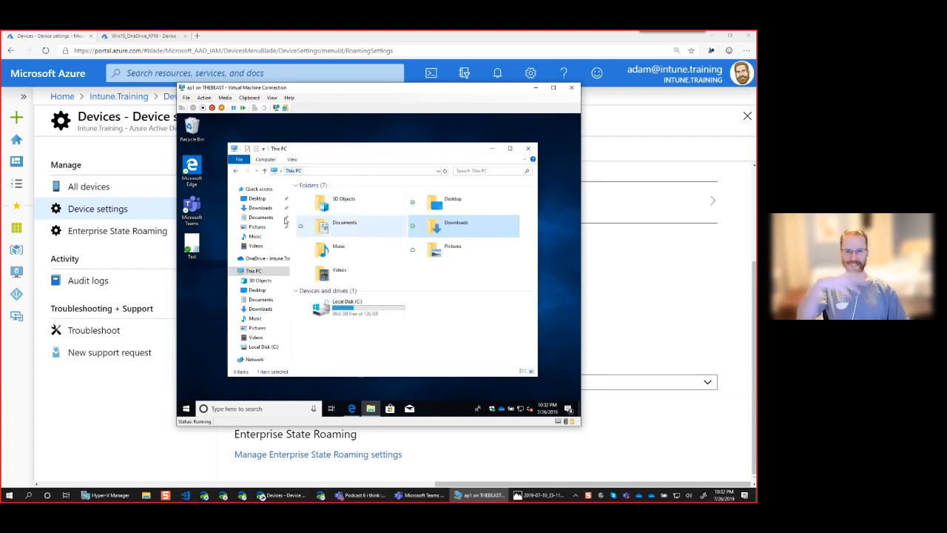
left_click(266, 312)
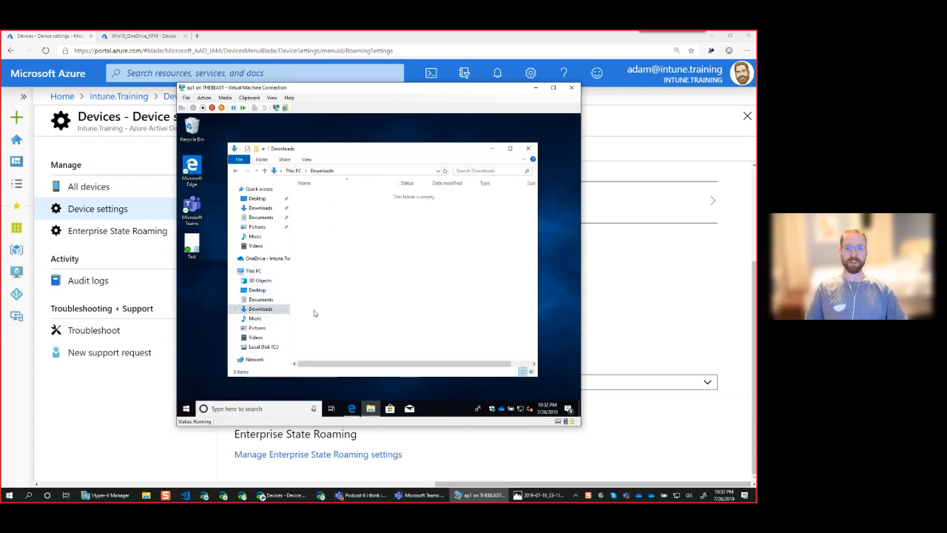
left_click(529, 151)
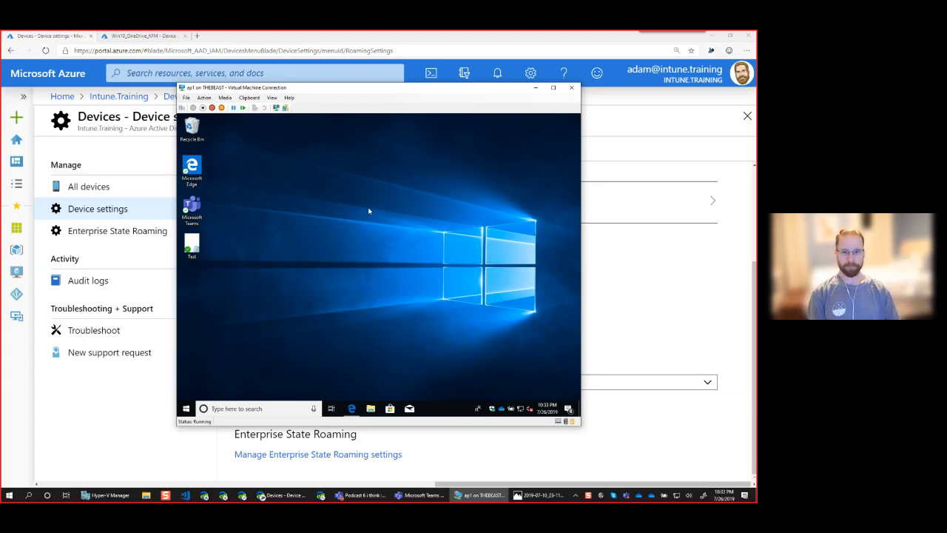
left_click(187, 409)
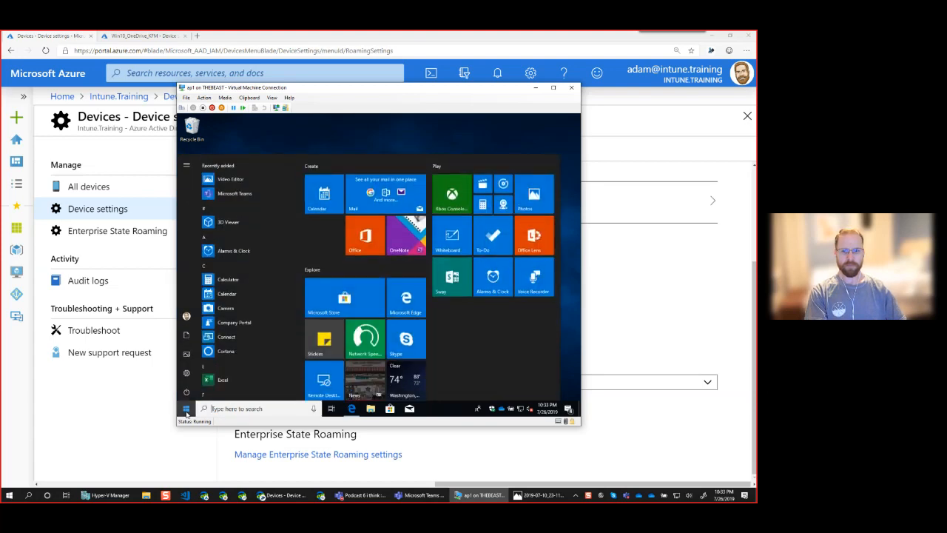
left_click(188, 374)
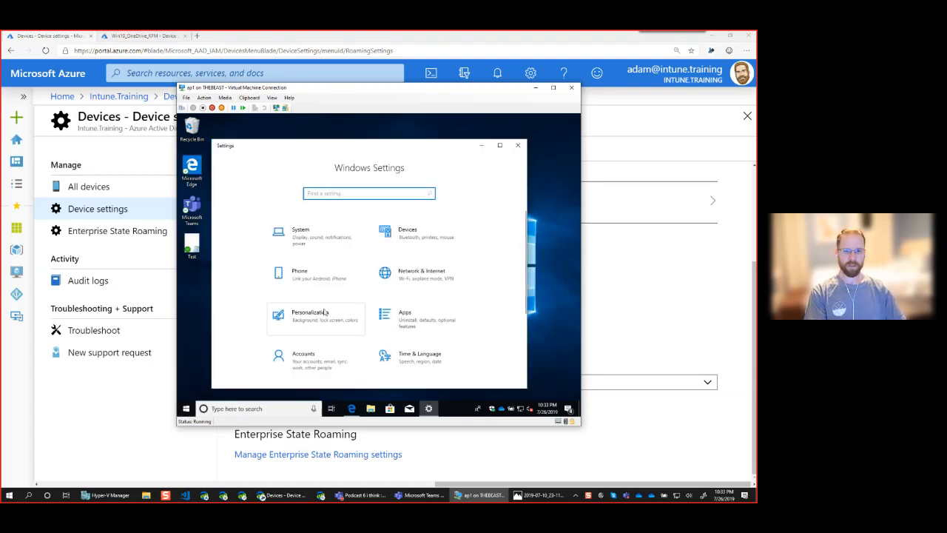
left_click(327, 367)
left_click(270, 324)
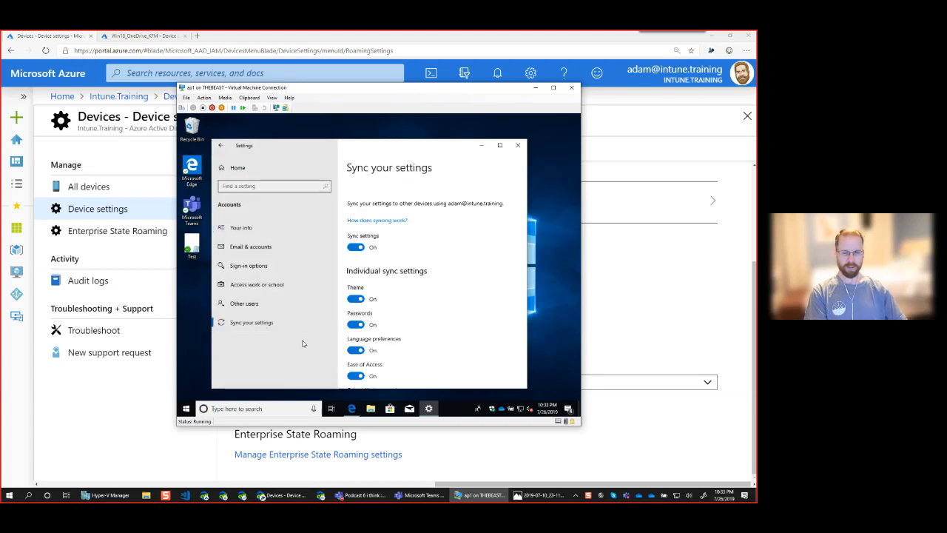
left_click_drag(445, 152, 445, 143)
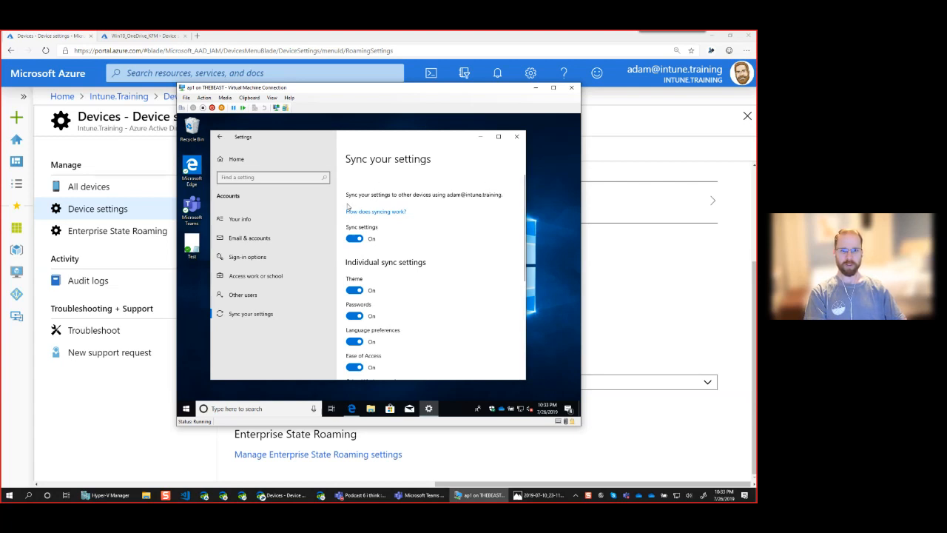
left_click(354, 240)
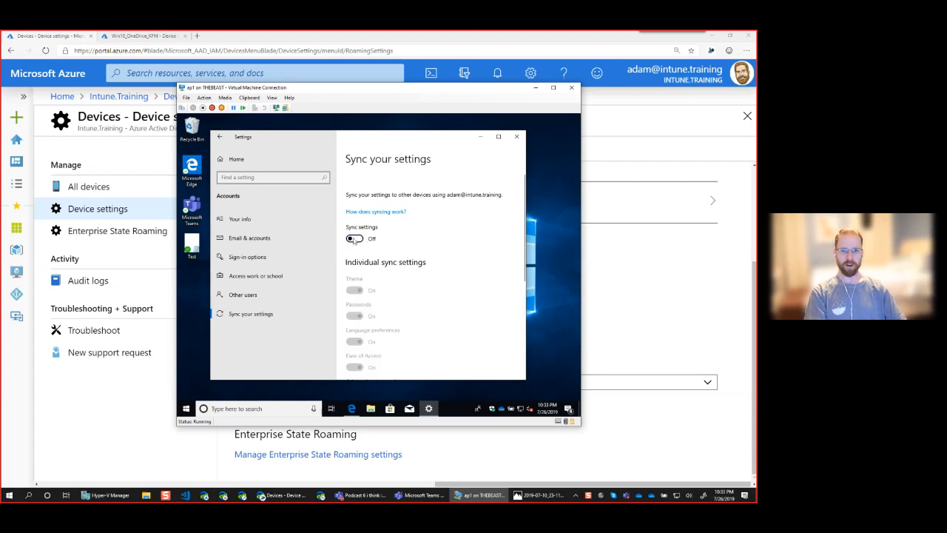
left_click(354, 240)
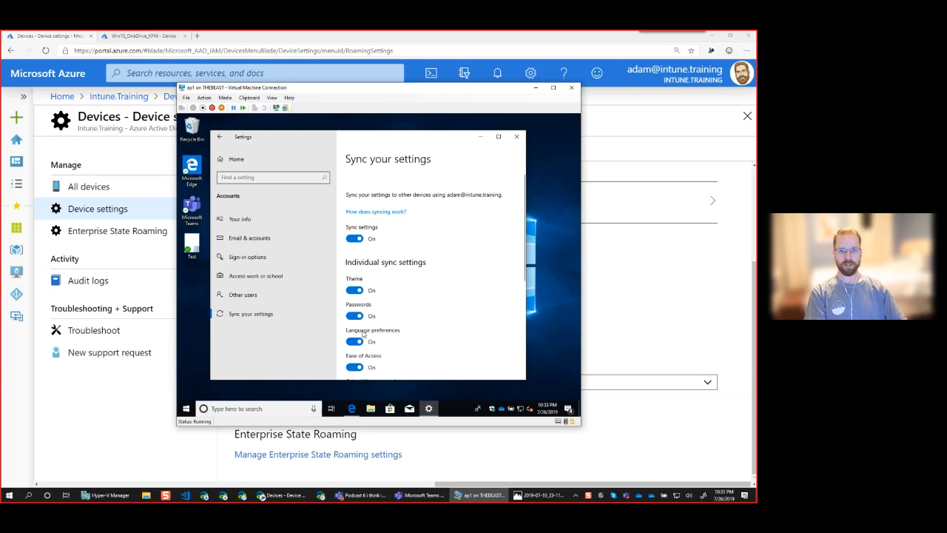
scroll(362, 335, "down", 8)
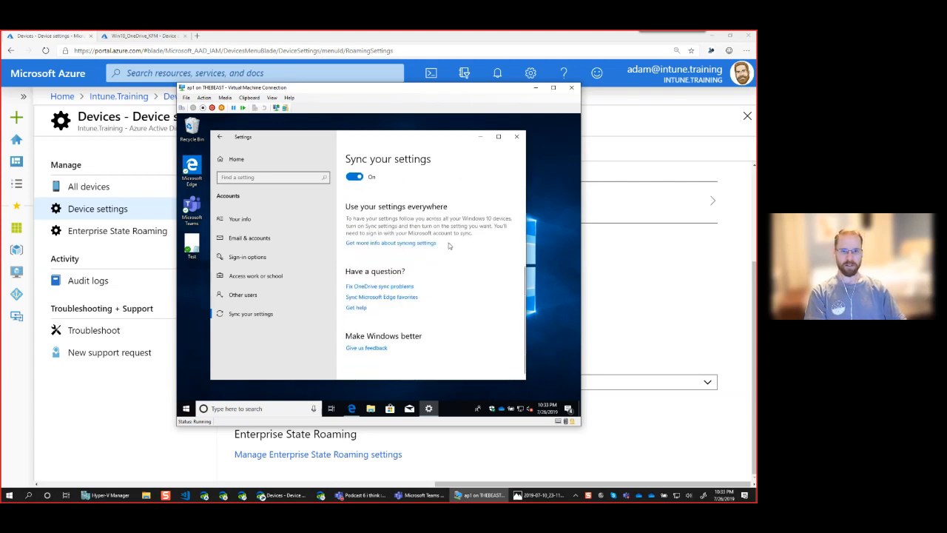
scroll(465, 249, "up", 5)
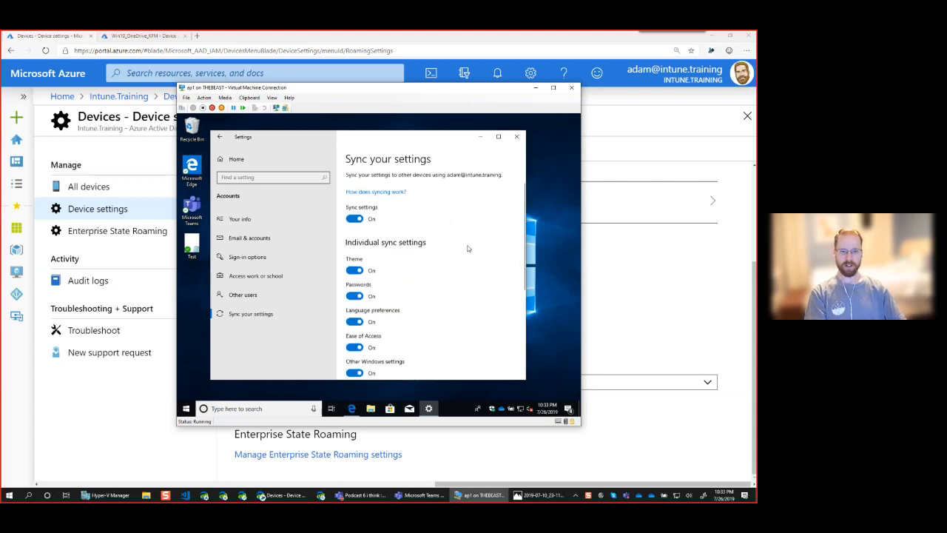
scroll(390, 295, "down", 1)
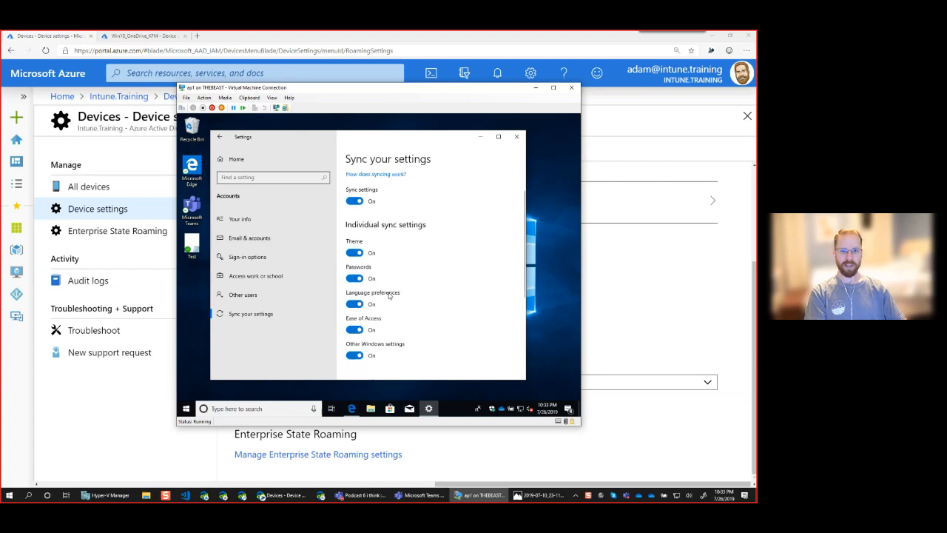
scroll(388, 295, "down", 1)
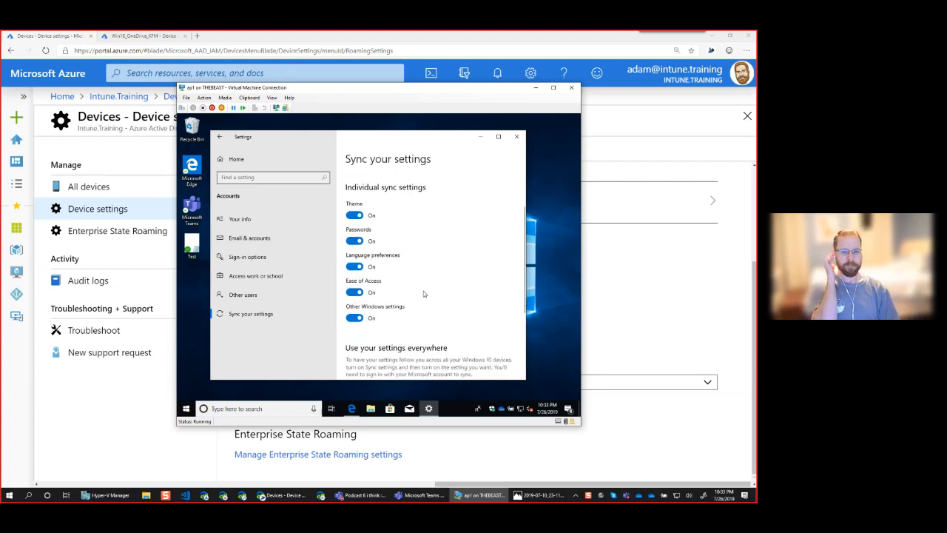
scroll(423, 291, "up", 2)
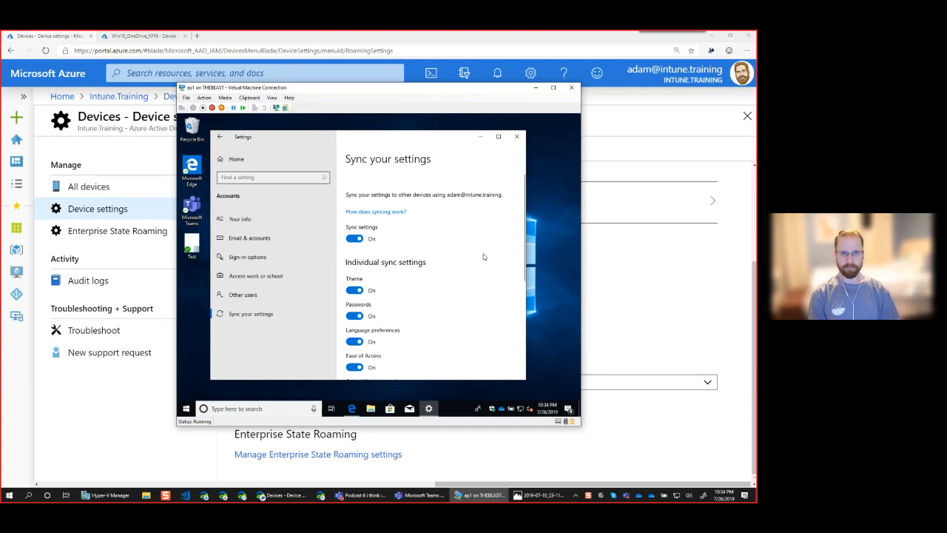
left_click(515, 139)
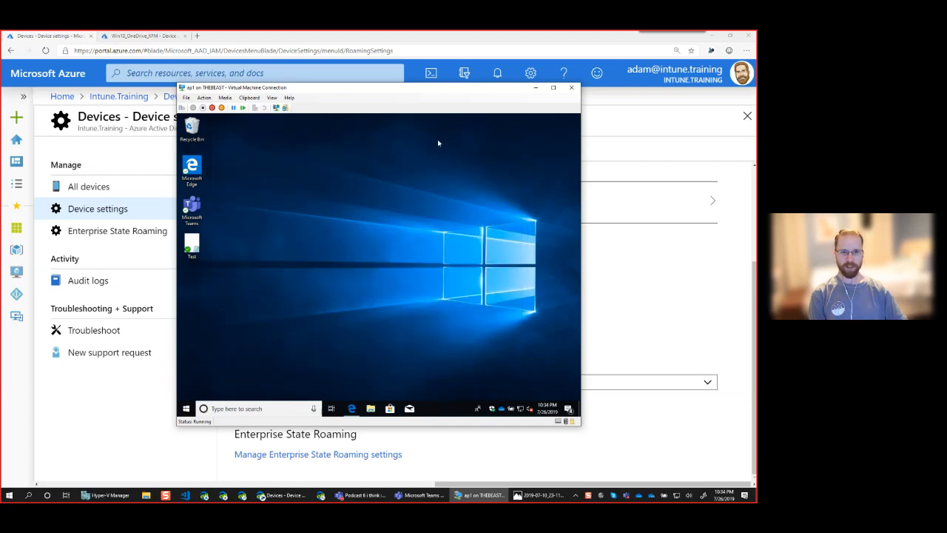
In Photos, advance to thumbnail.png and show the Intune.Training title slide full screen
left_click(529, 495)
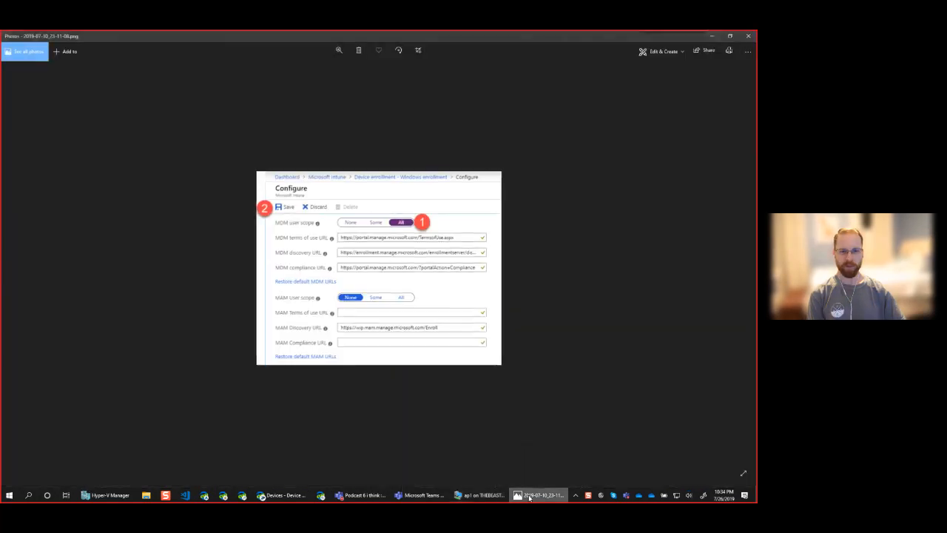
key("Right")
key("Right")
key("Right")
key("Right")
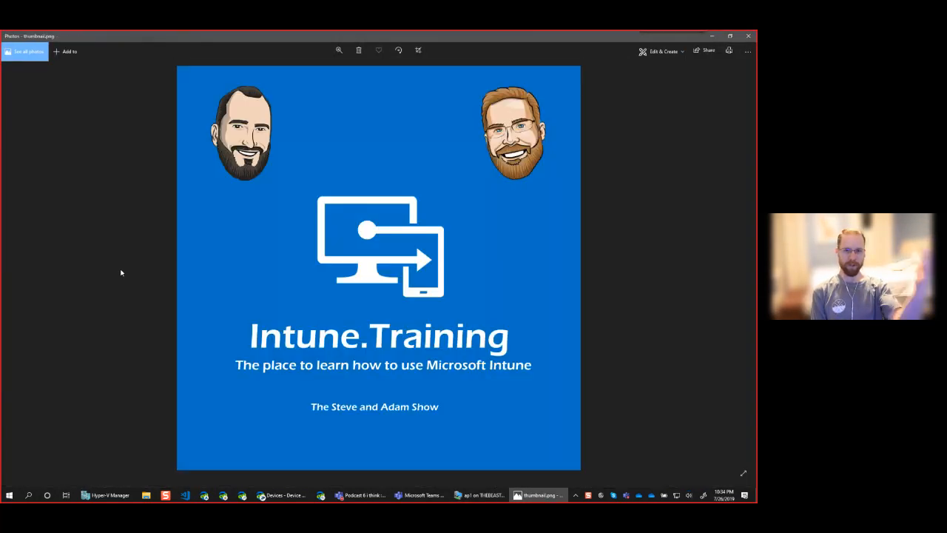
left_click(743, 474)
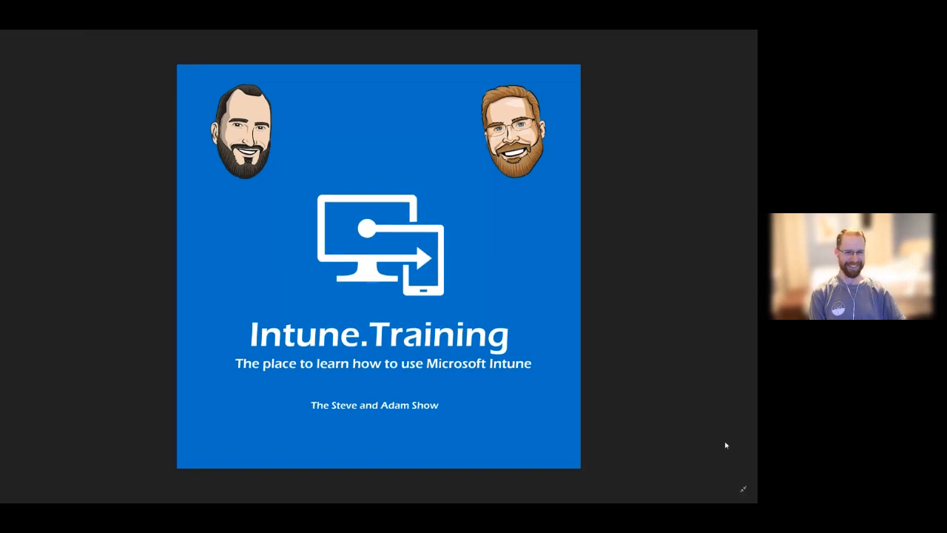